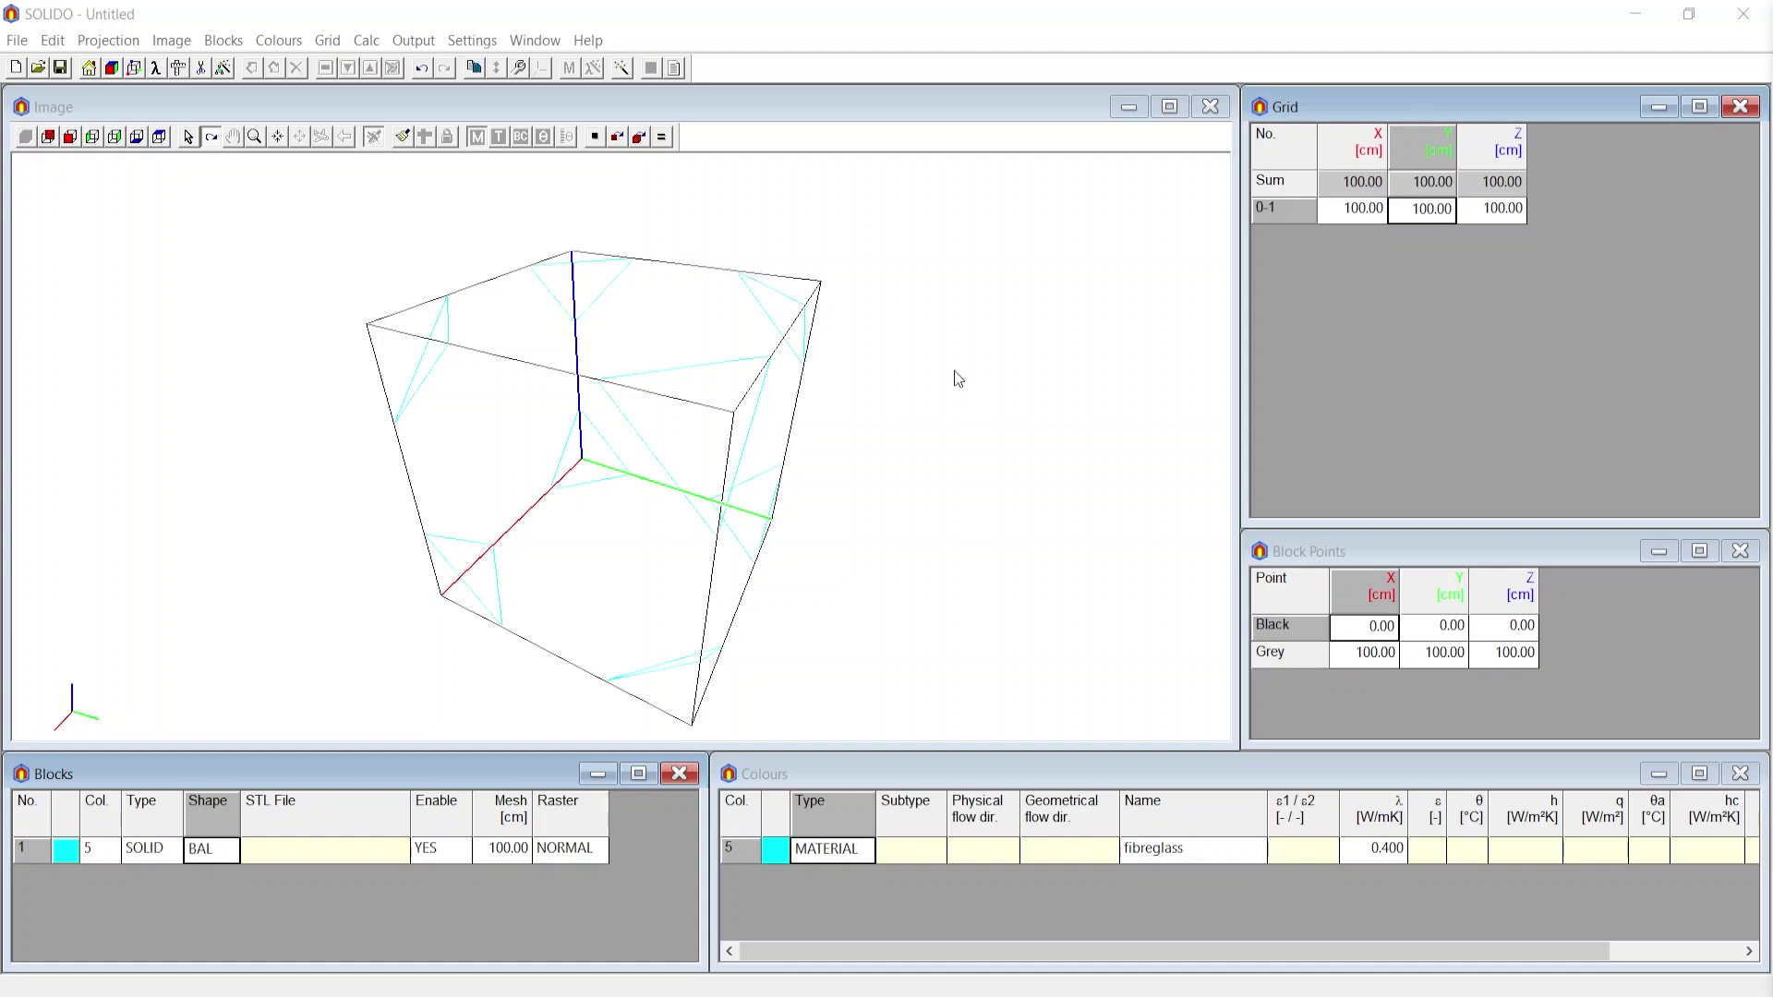
Triangulate the ball-shaped block and inspect its faceted surface.
left_click(956, 376)
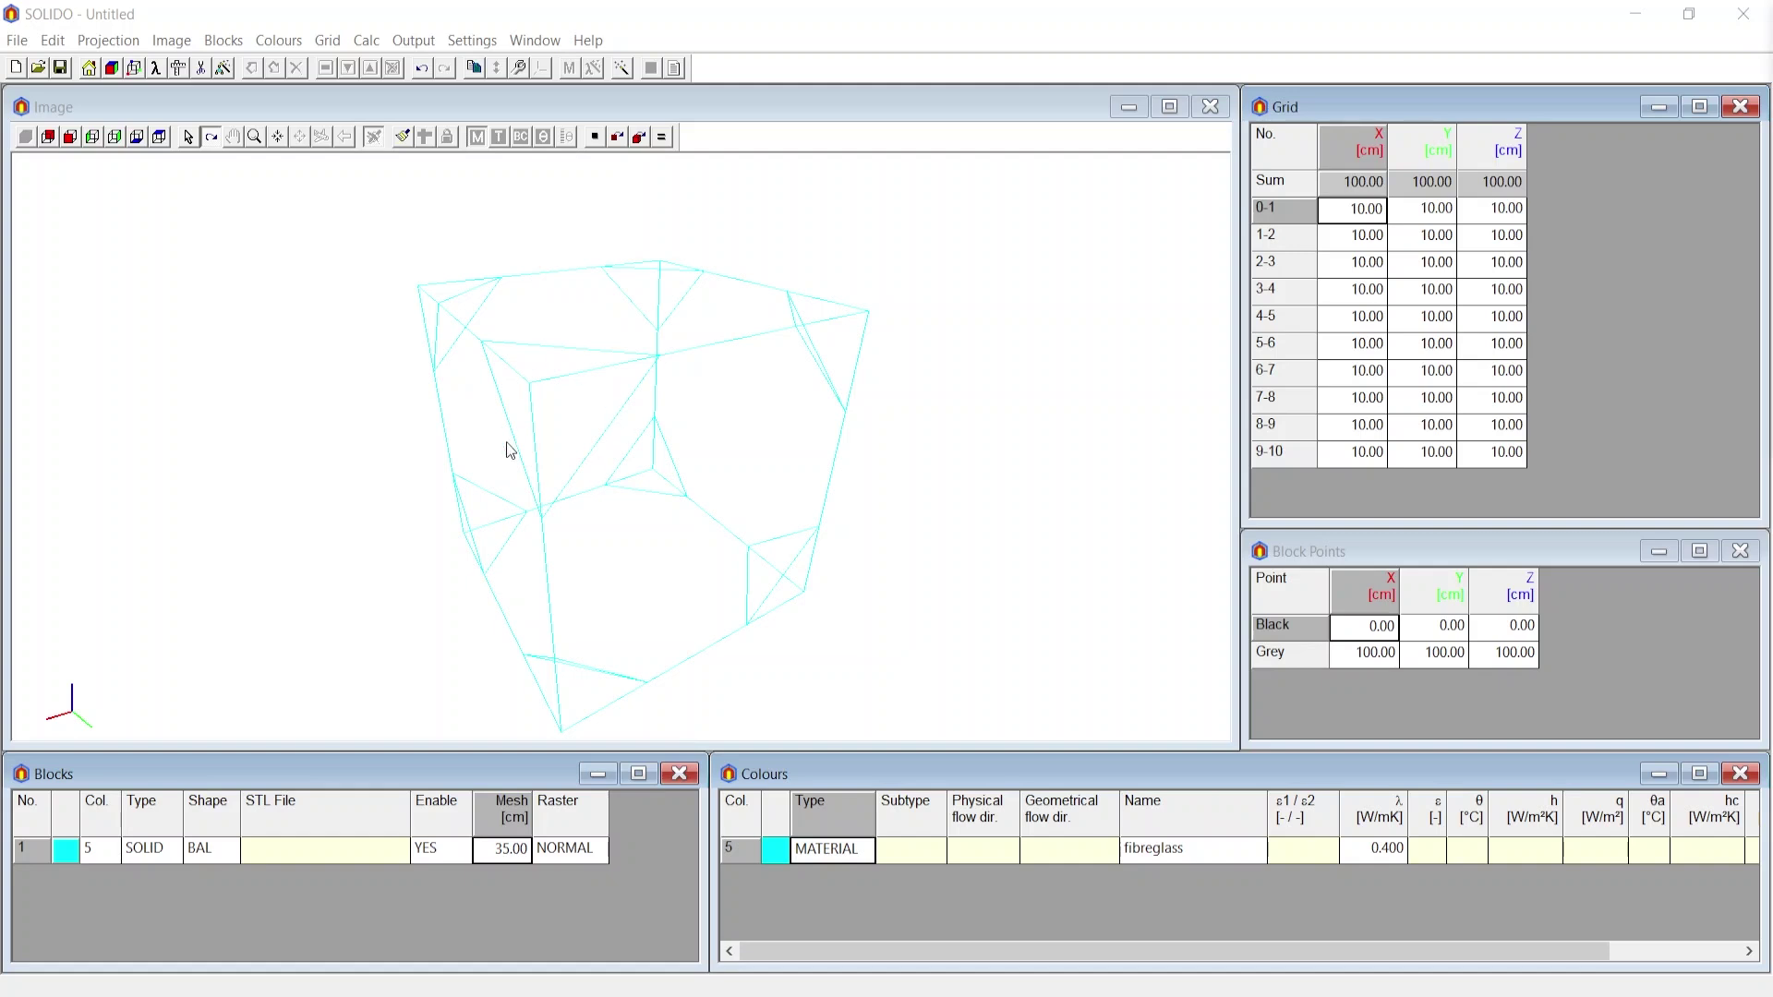
left_click(401, 136)
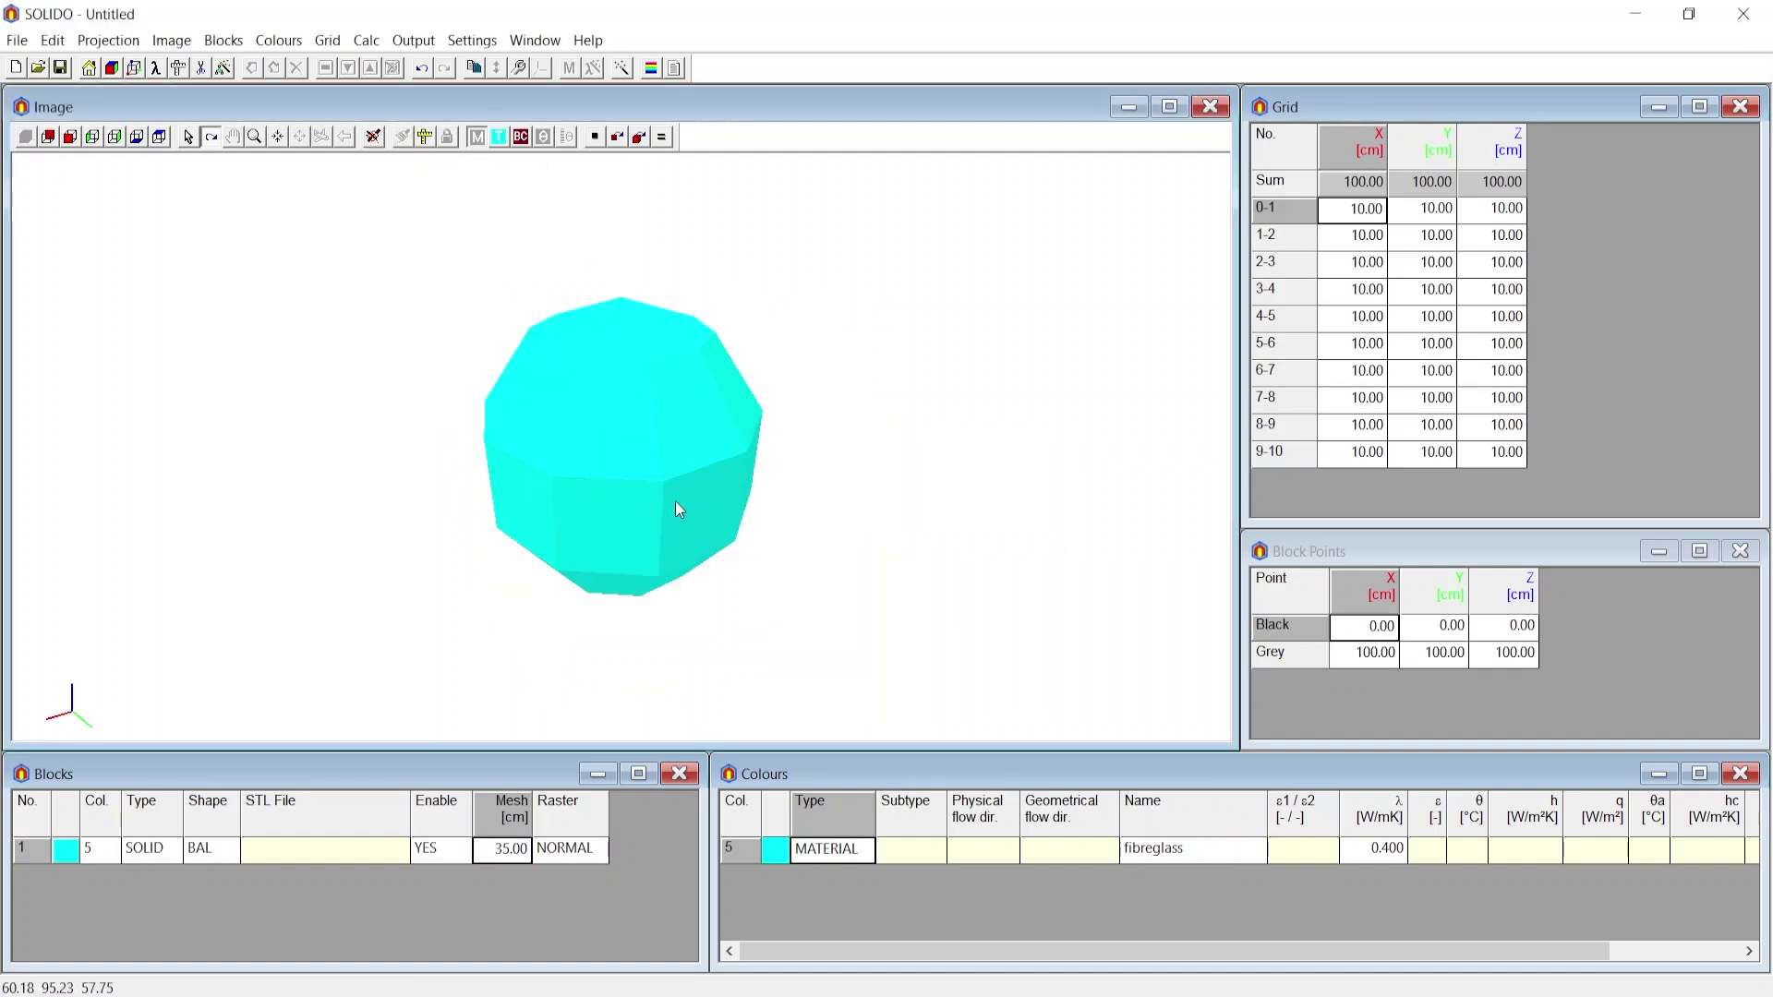
scroll(657, 431, "up", 3)
scroll(574, 596, "down", 3)
scroll(625, 423, "up", 3)
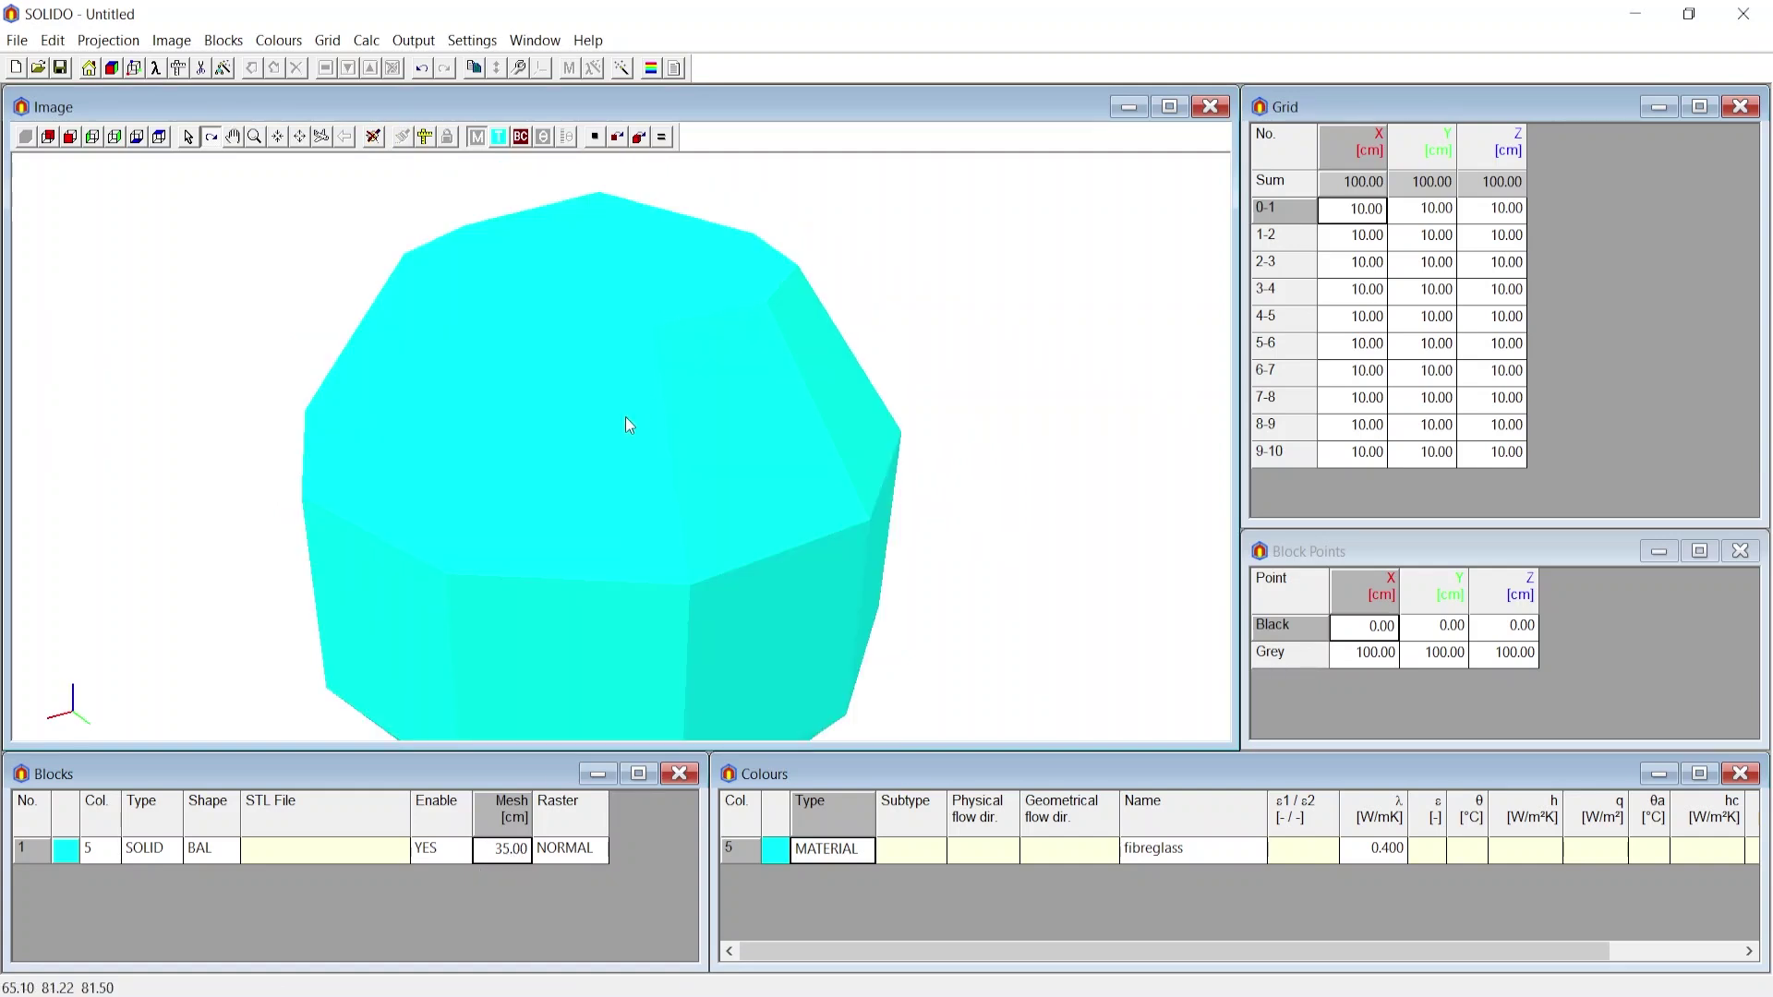
scroll(673, 427, "down", 3)
left_click_drag(673, 426, 480, 195)
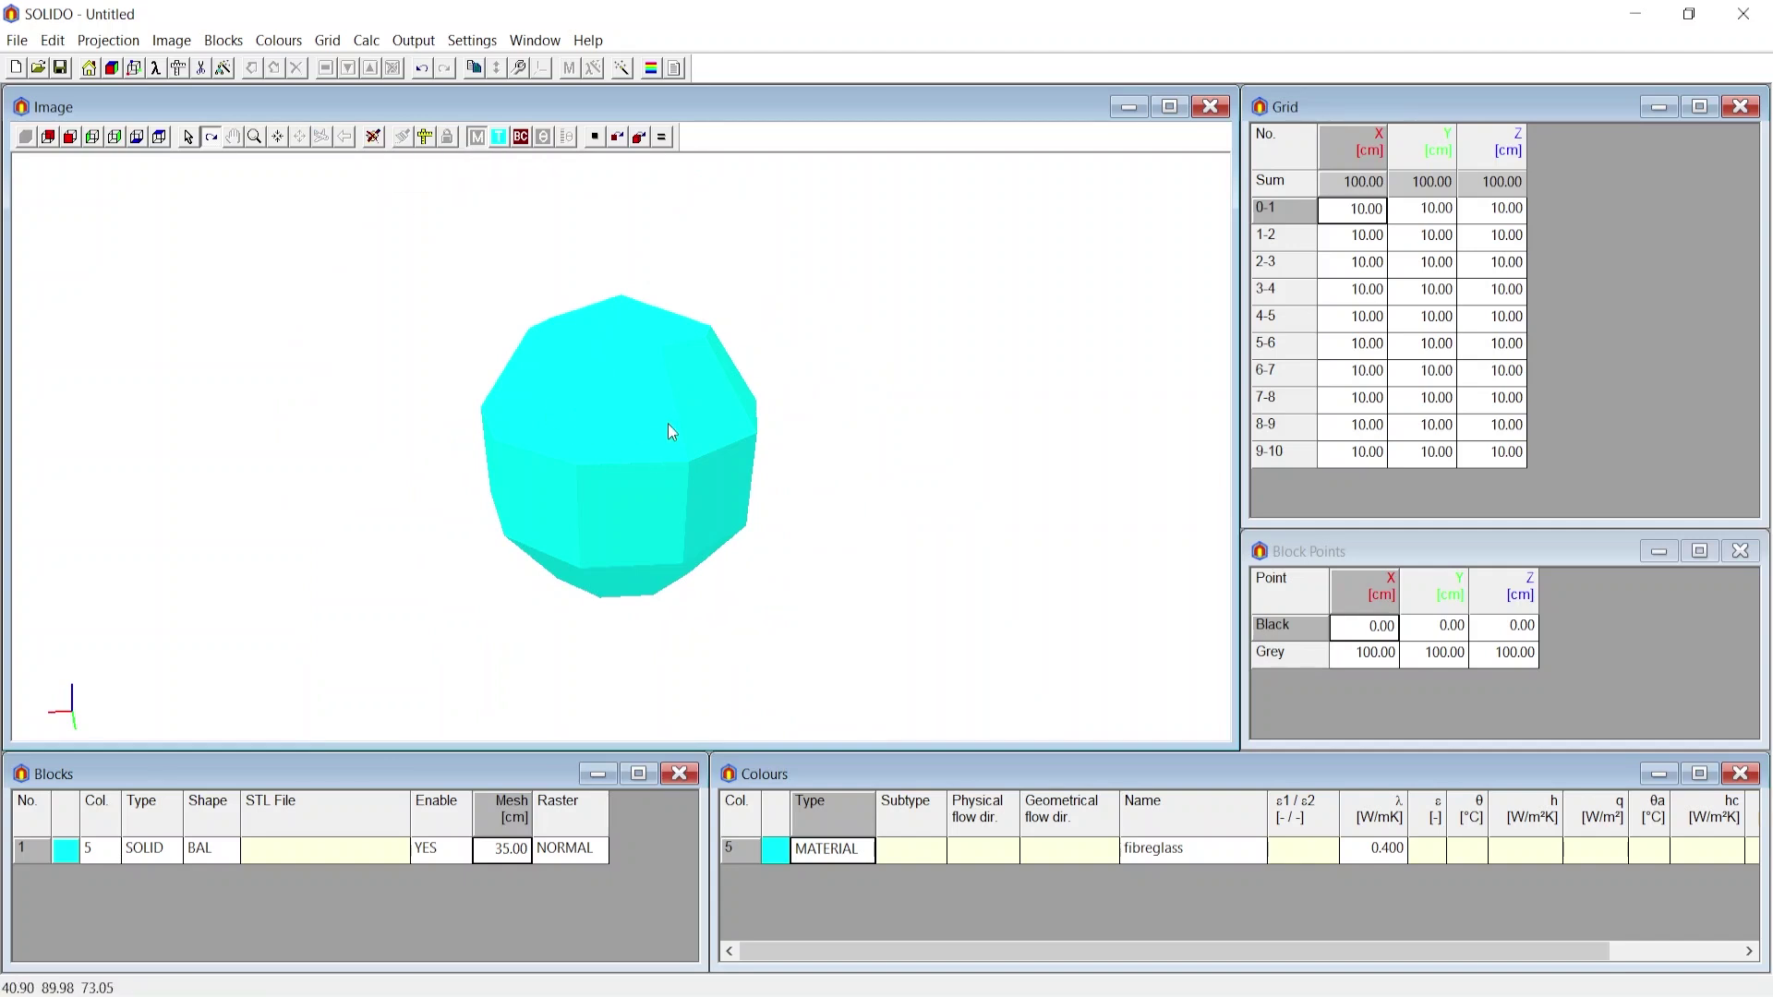
Rasterise the triangulated ball onto the 10 cm grid and highlight X grid layer 3-4.
left_click(423, 140)
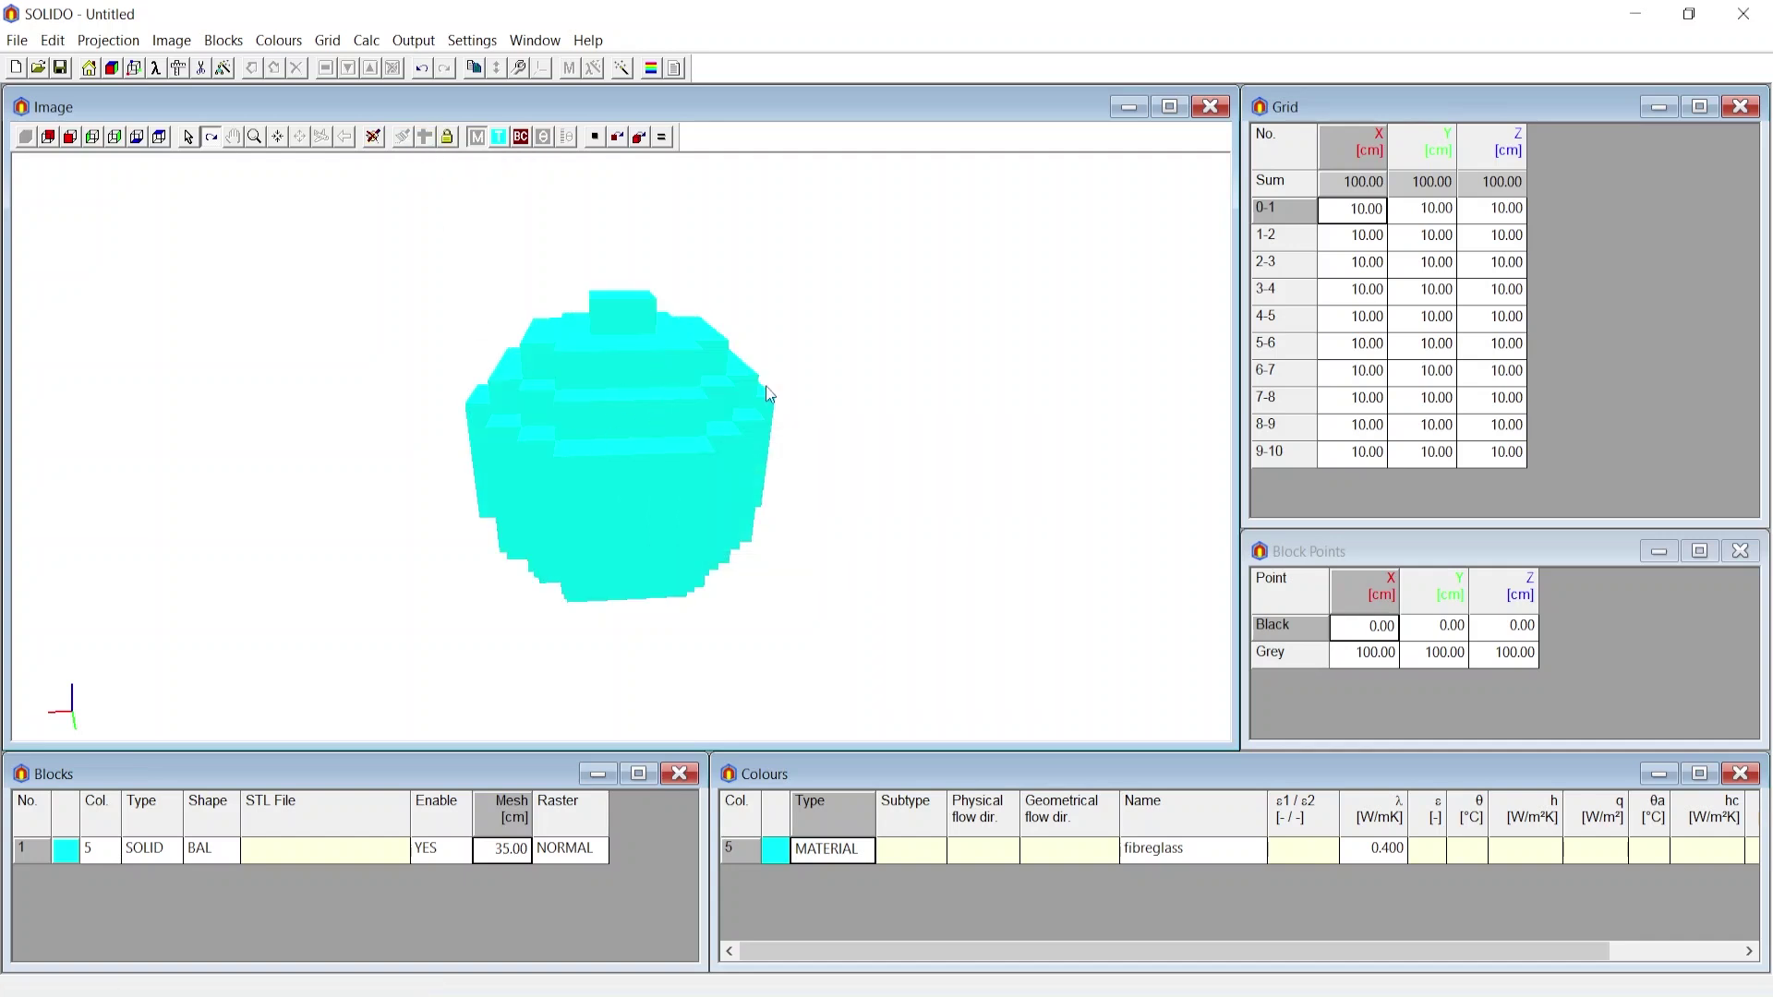
left_click(1386, 295)
left_click_drag(724, 396, 615, 457)
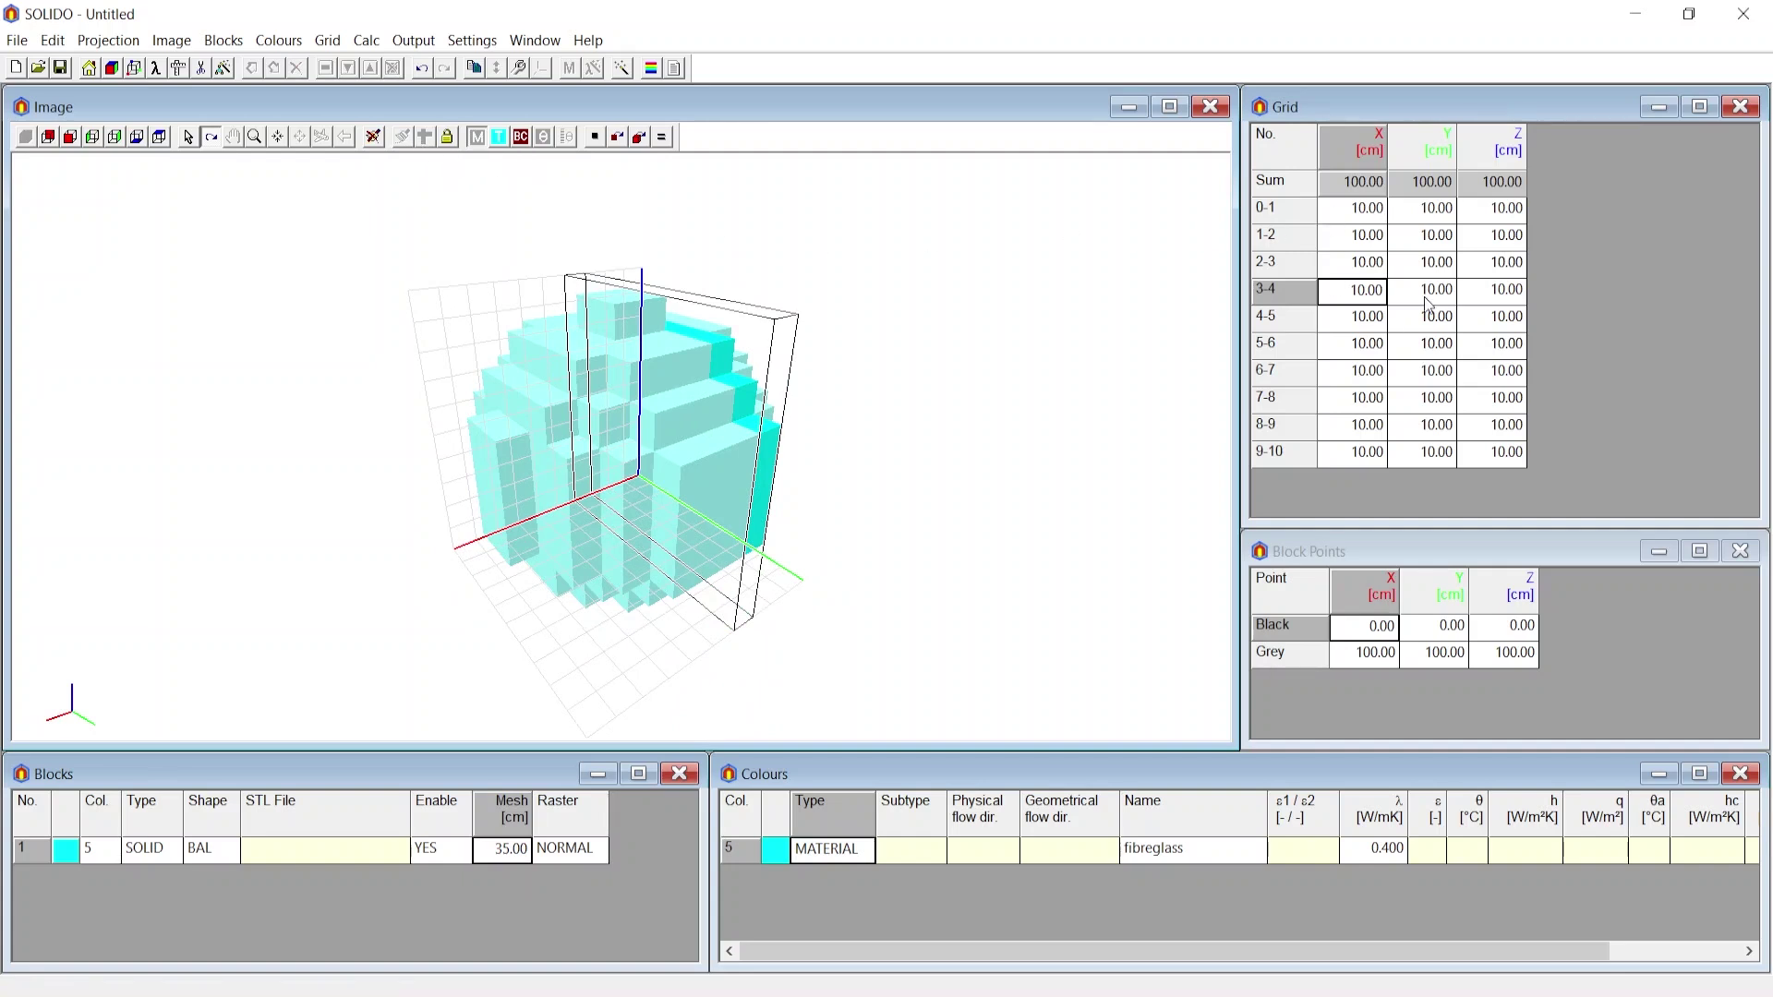
left_click_drag(918, 401, 607, 512)
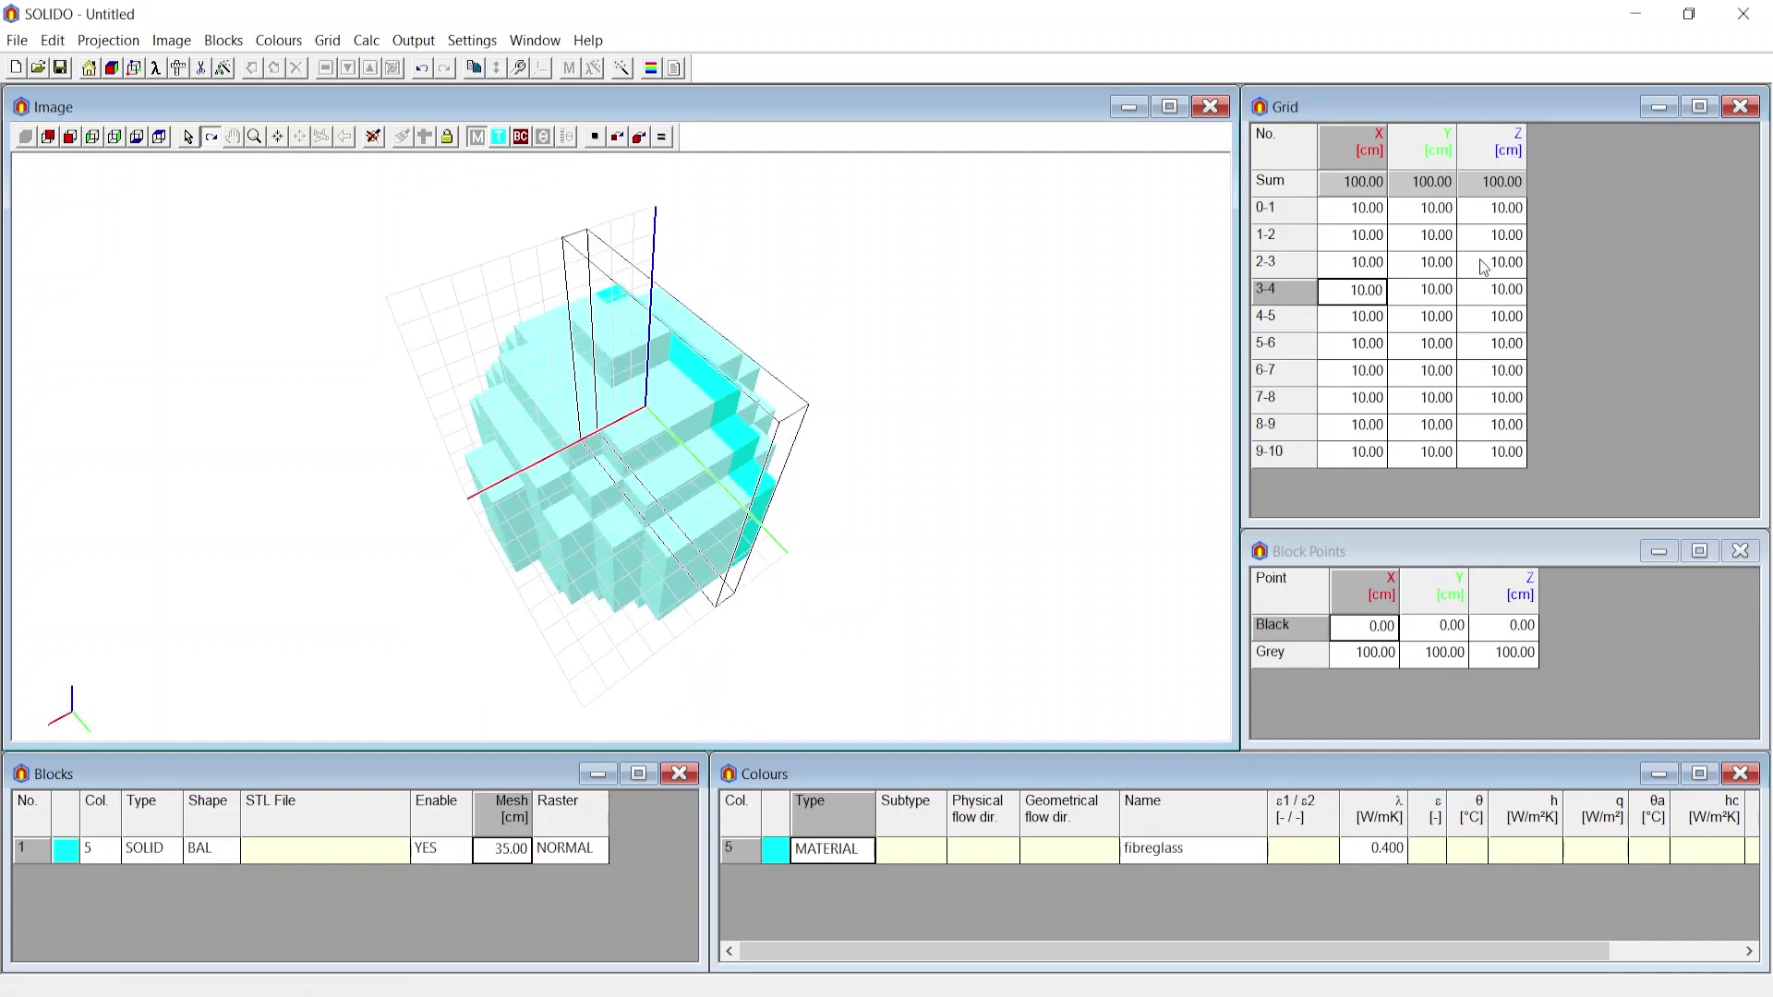
Highlight Y grid layers 2-3 and 6-7 to examine how the rasterised ball follows the grid.
left_click(1454, 282)
left_click(1418, 368)
left_click(1415, 257)
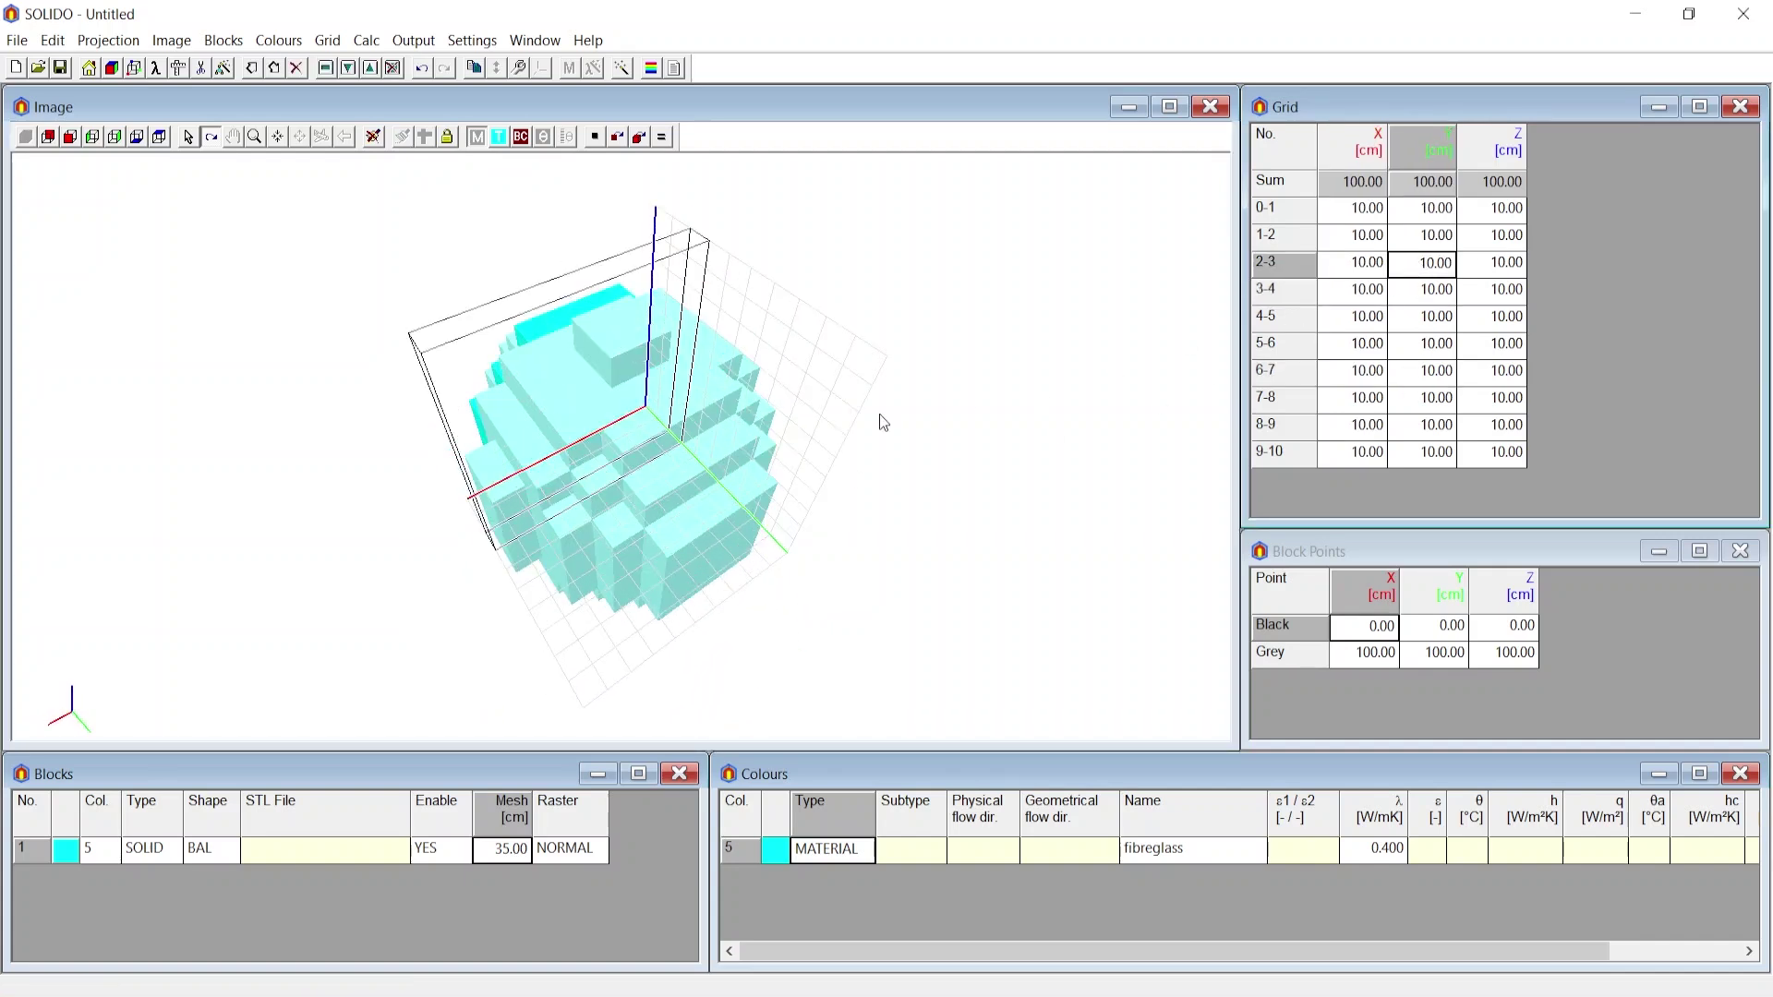
left_click_drag(879, 416, 1036, 242)
scroll(502, 596, "up", 3)
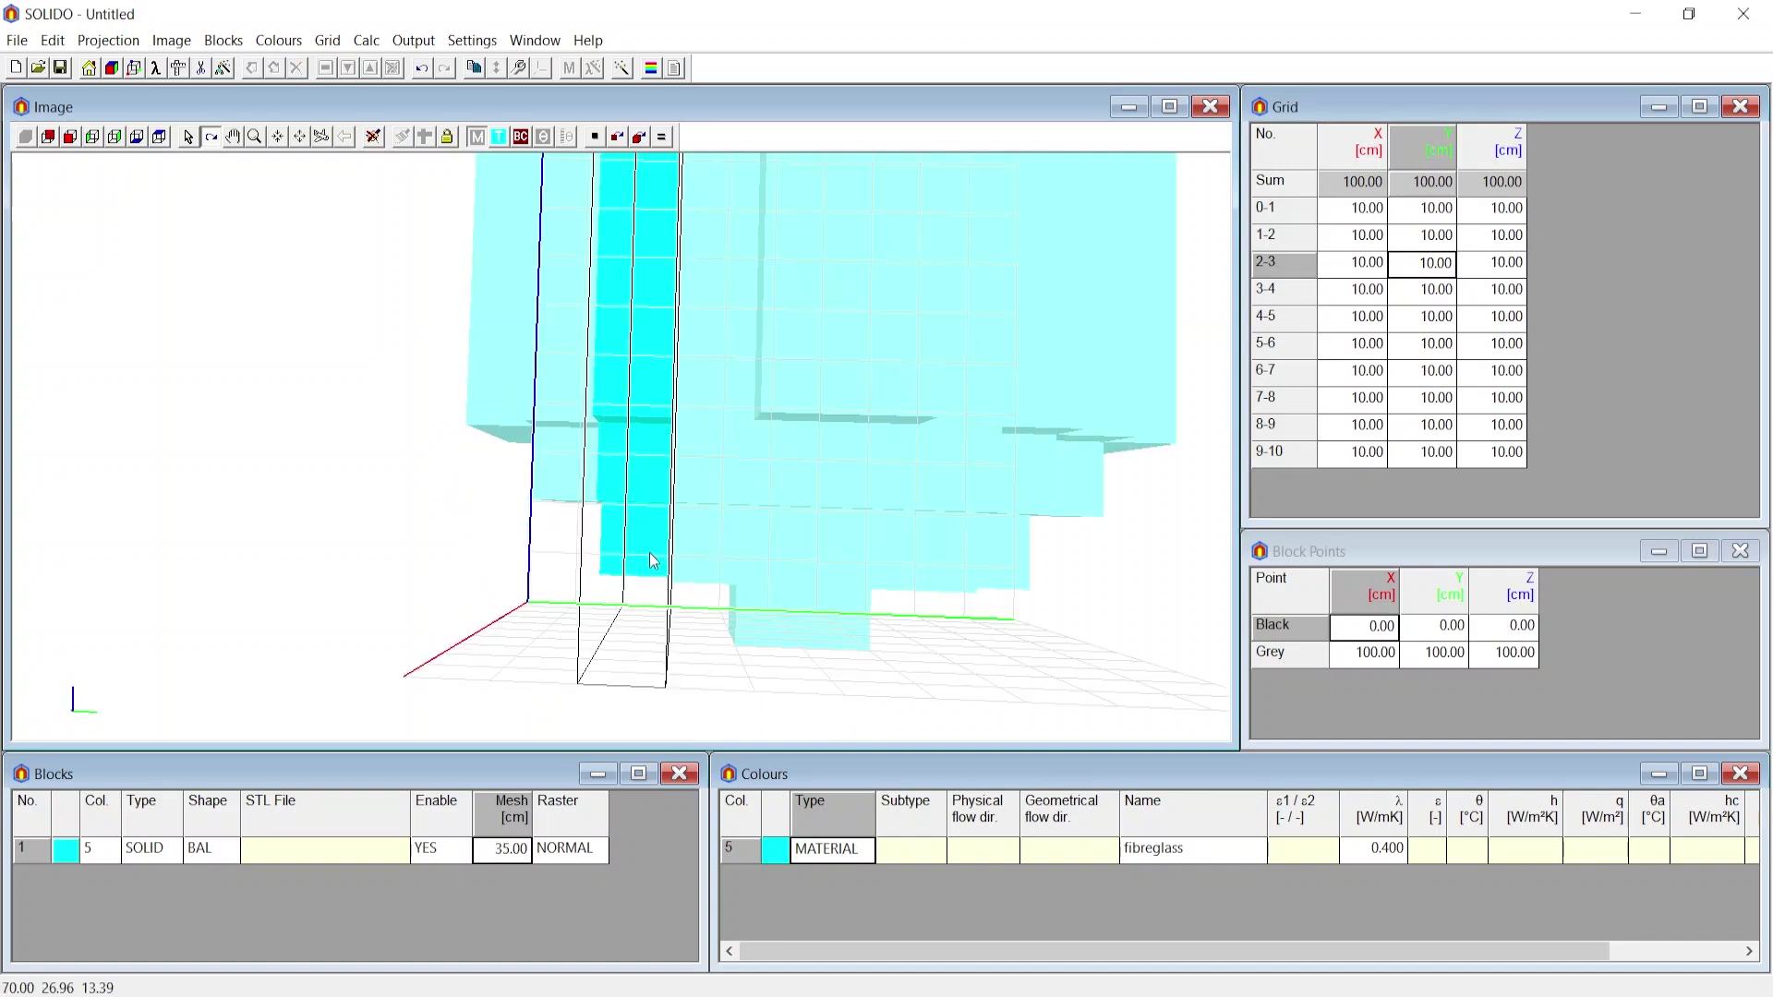
scroll(652, 560, "up", 4)
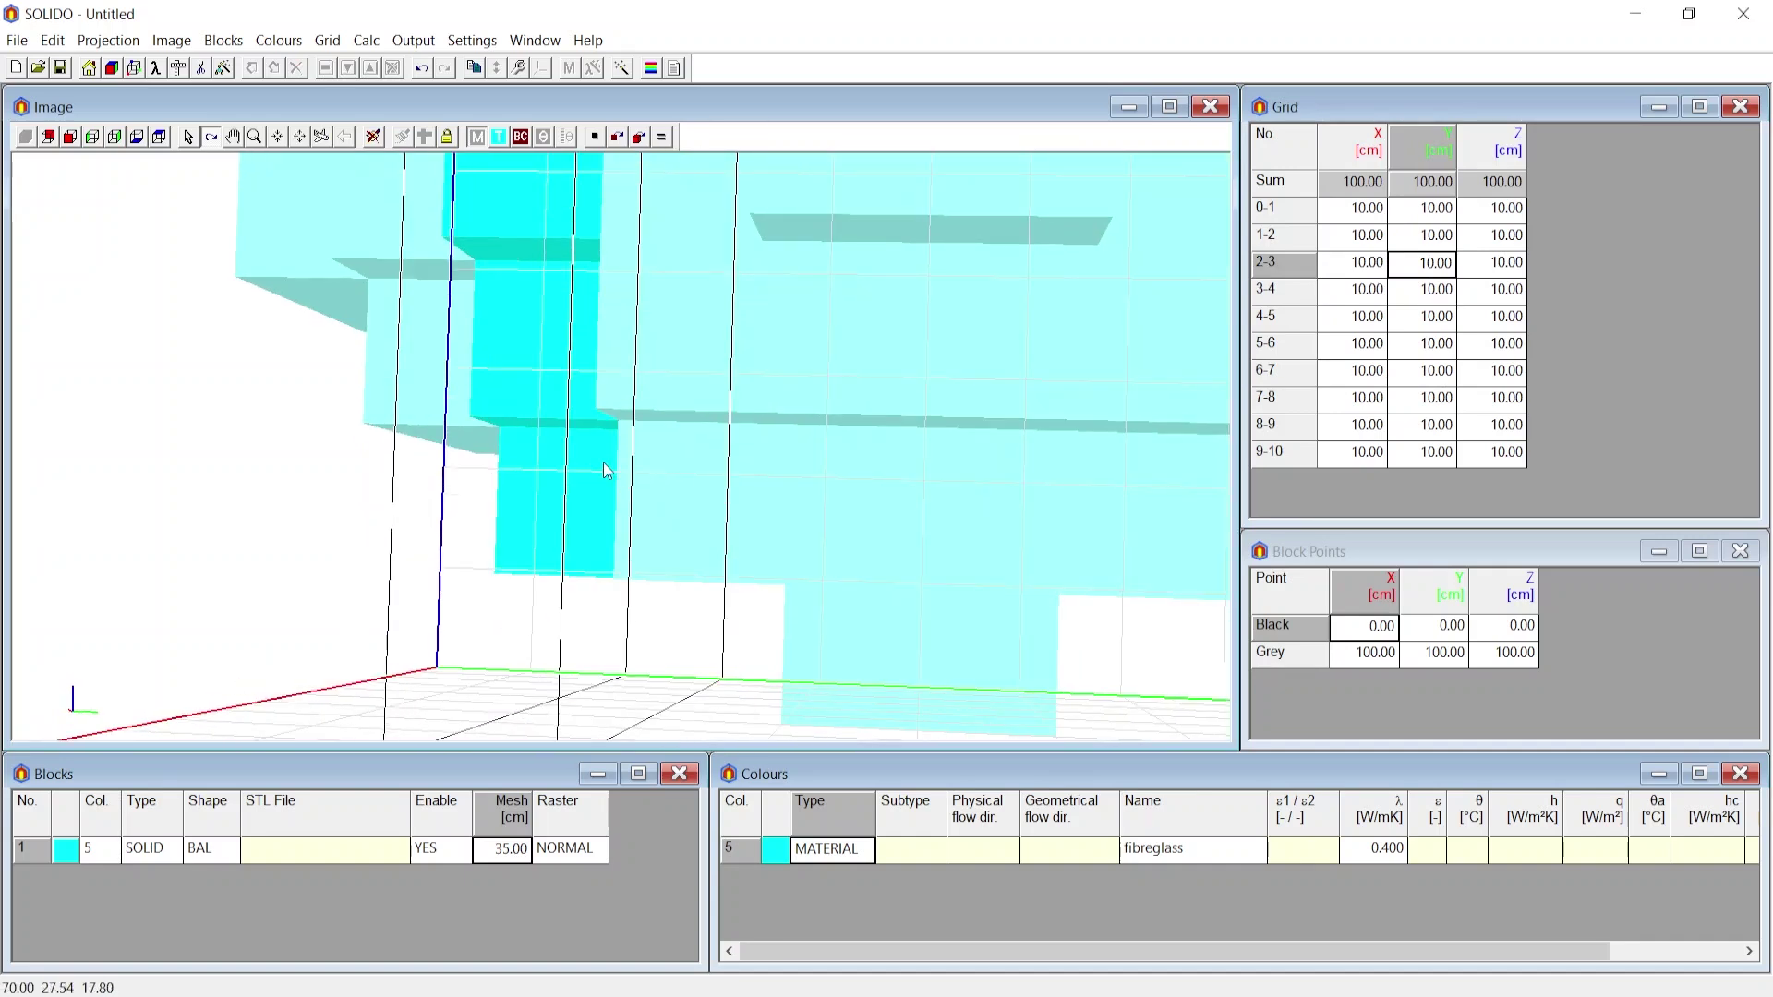
left_click(1413, 318)
left_click(1422, 369)
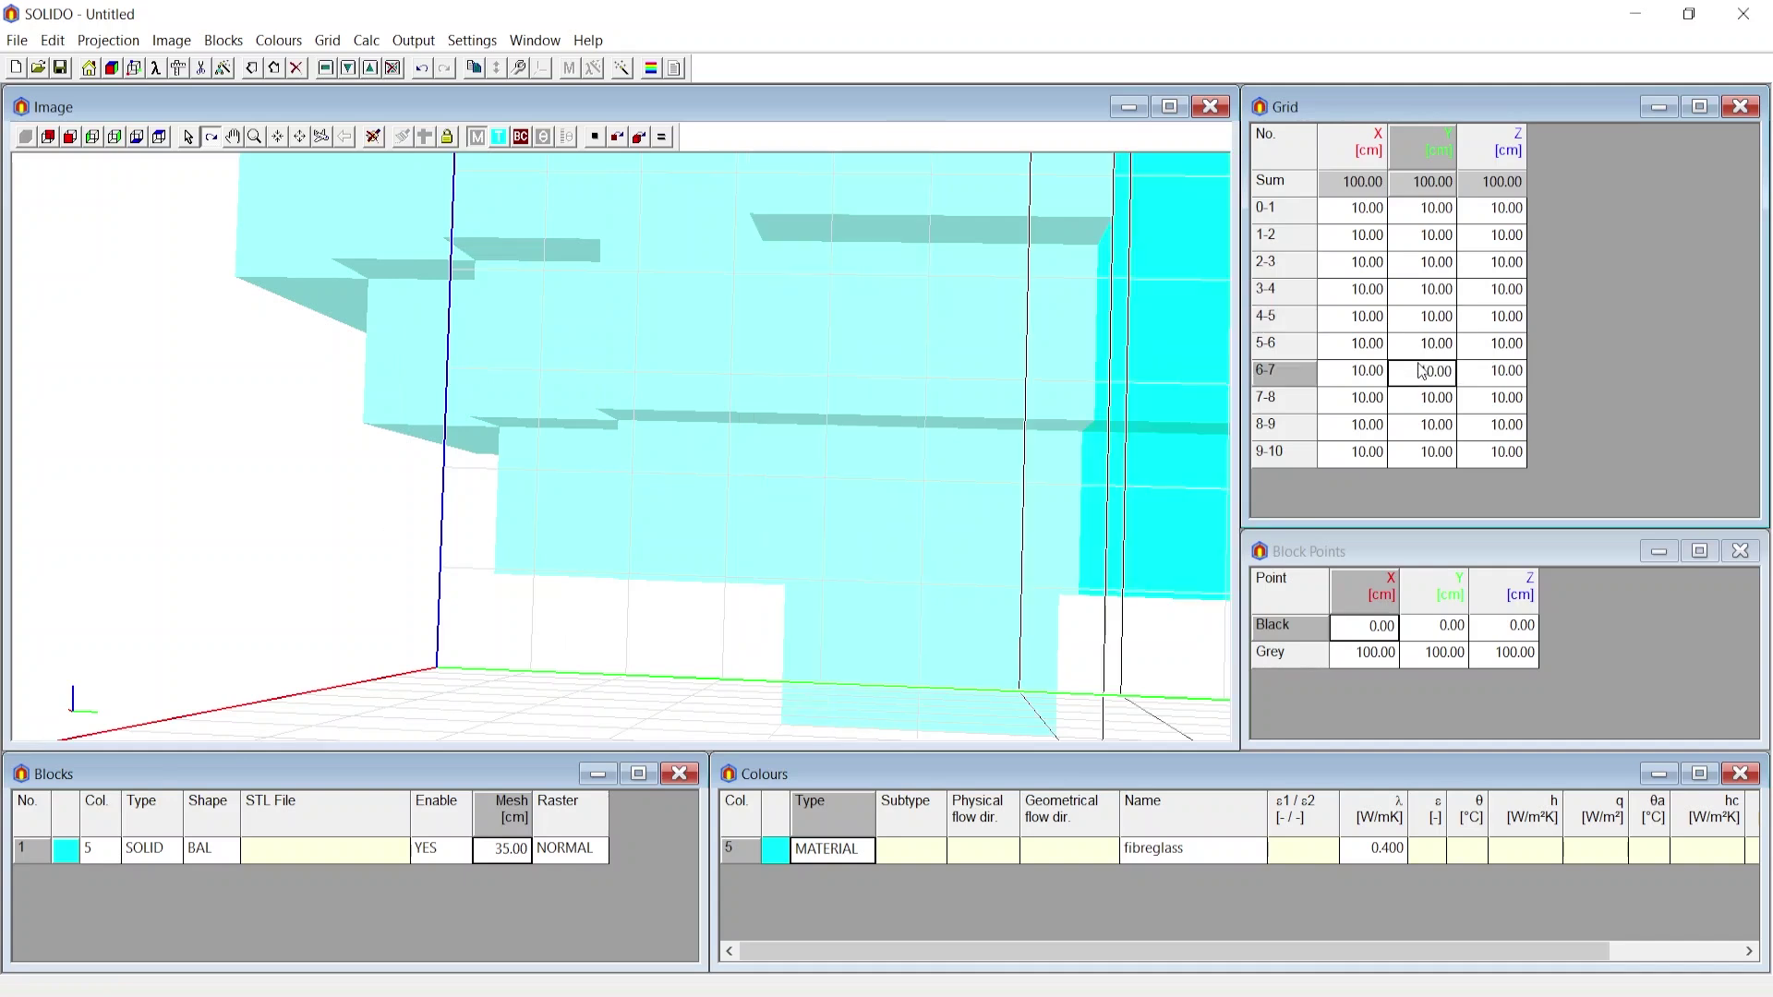
scroll(476, 423, "down", 5)
left_click_drag(512, 396, 449, 553)
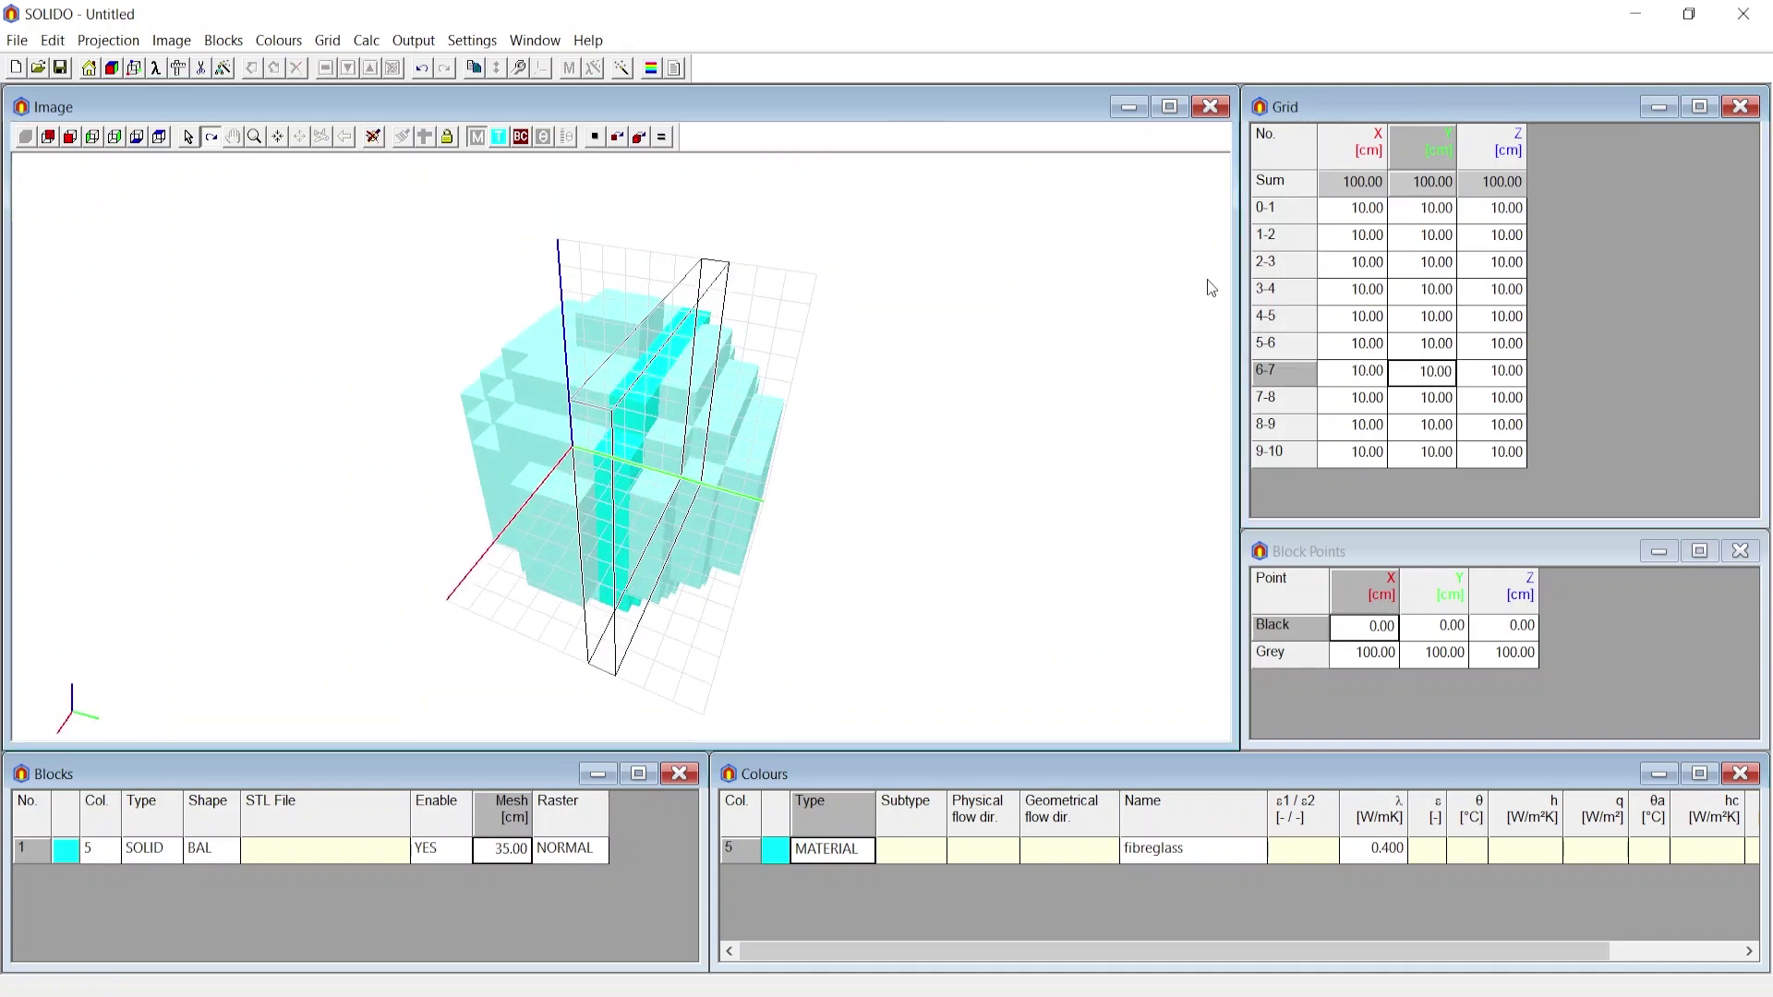
Highlight Z grid layer 4-5 to examine the horizontal slice of the rasterised ball.
left_click(1515, 289)
left_click(1508, 319)
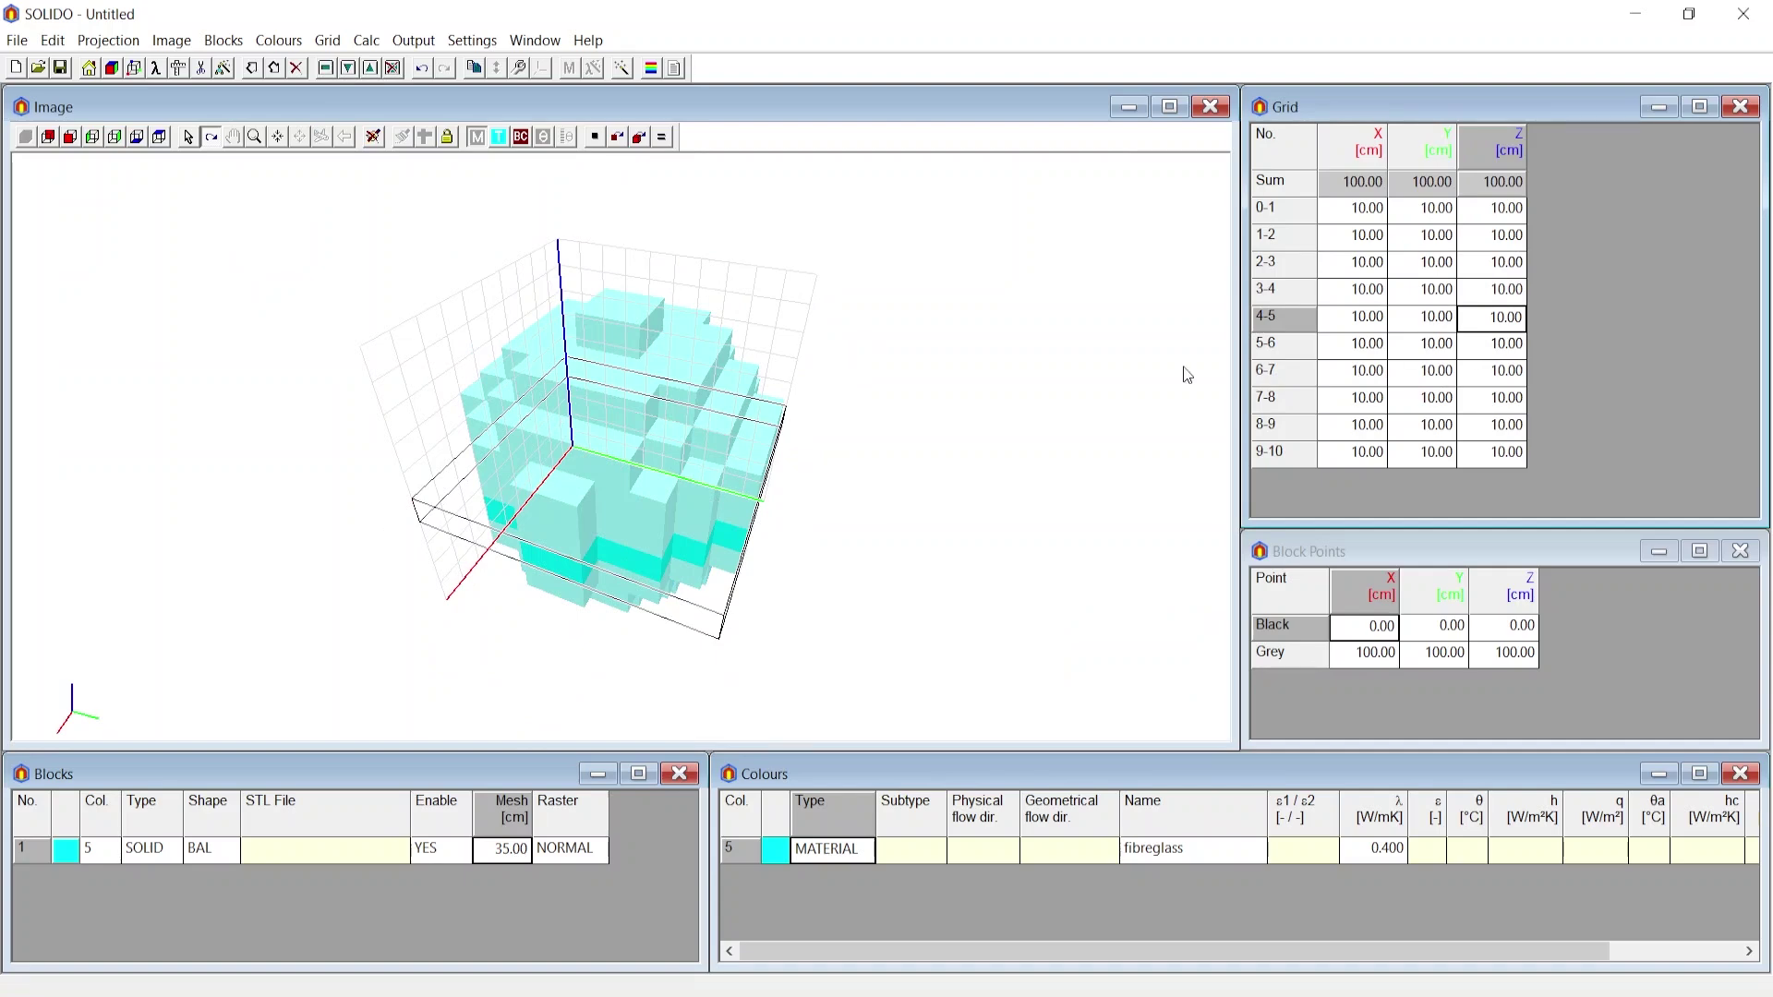
left_click_drag(841, 359, 776, 341)
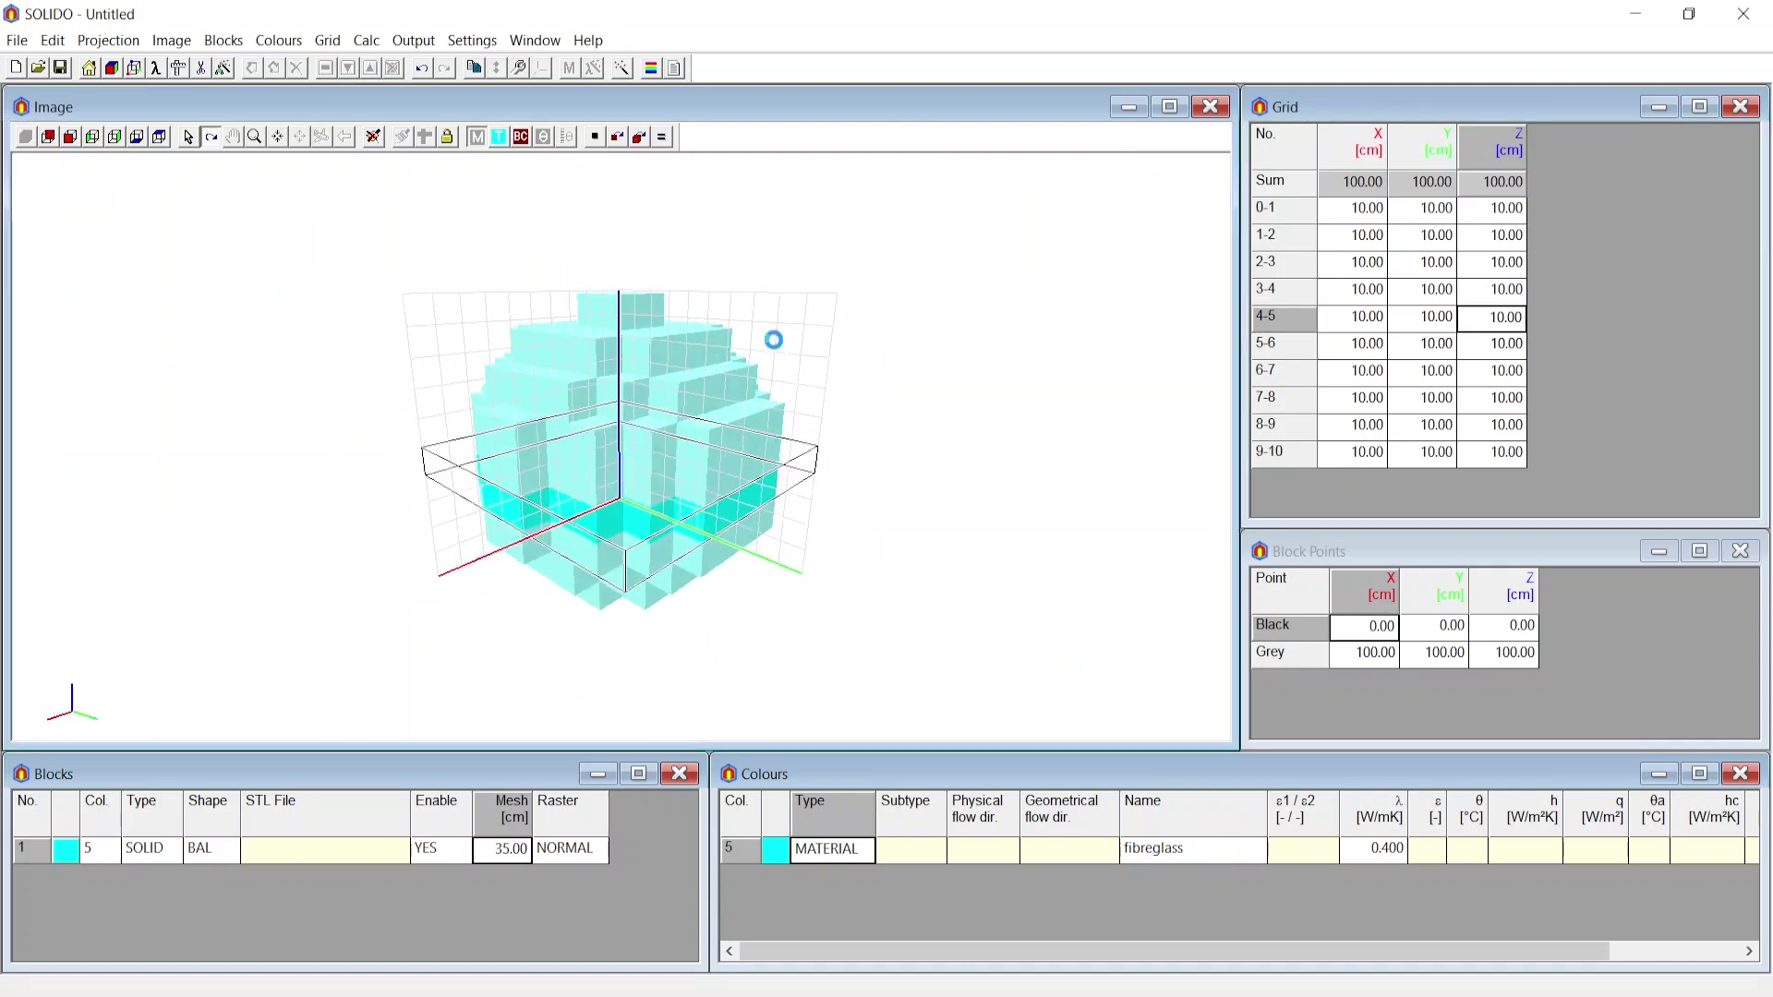
left_click(17, 40)
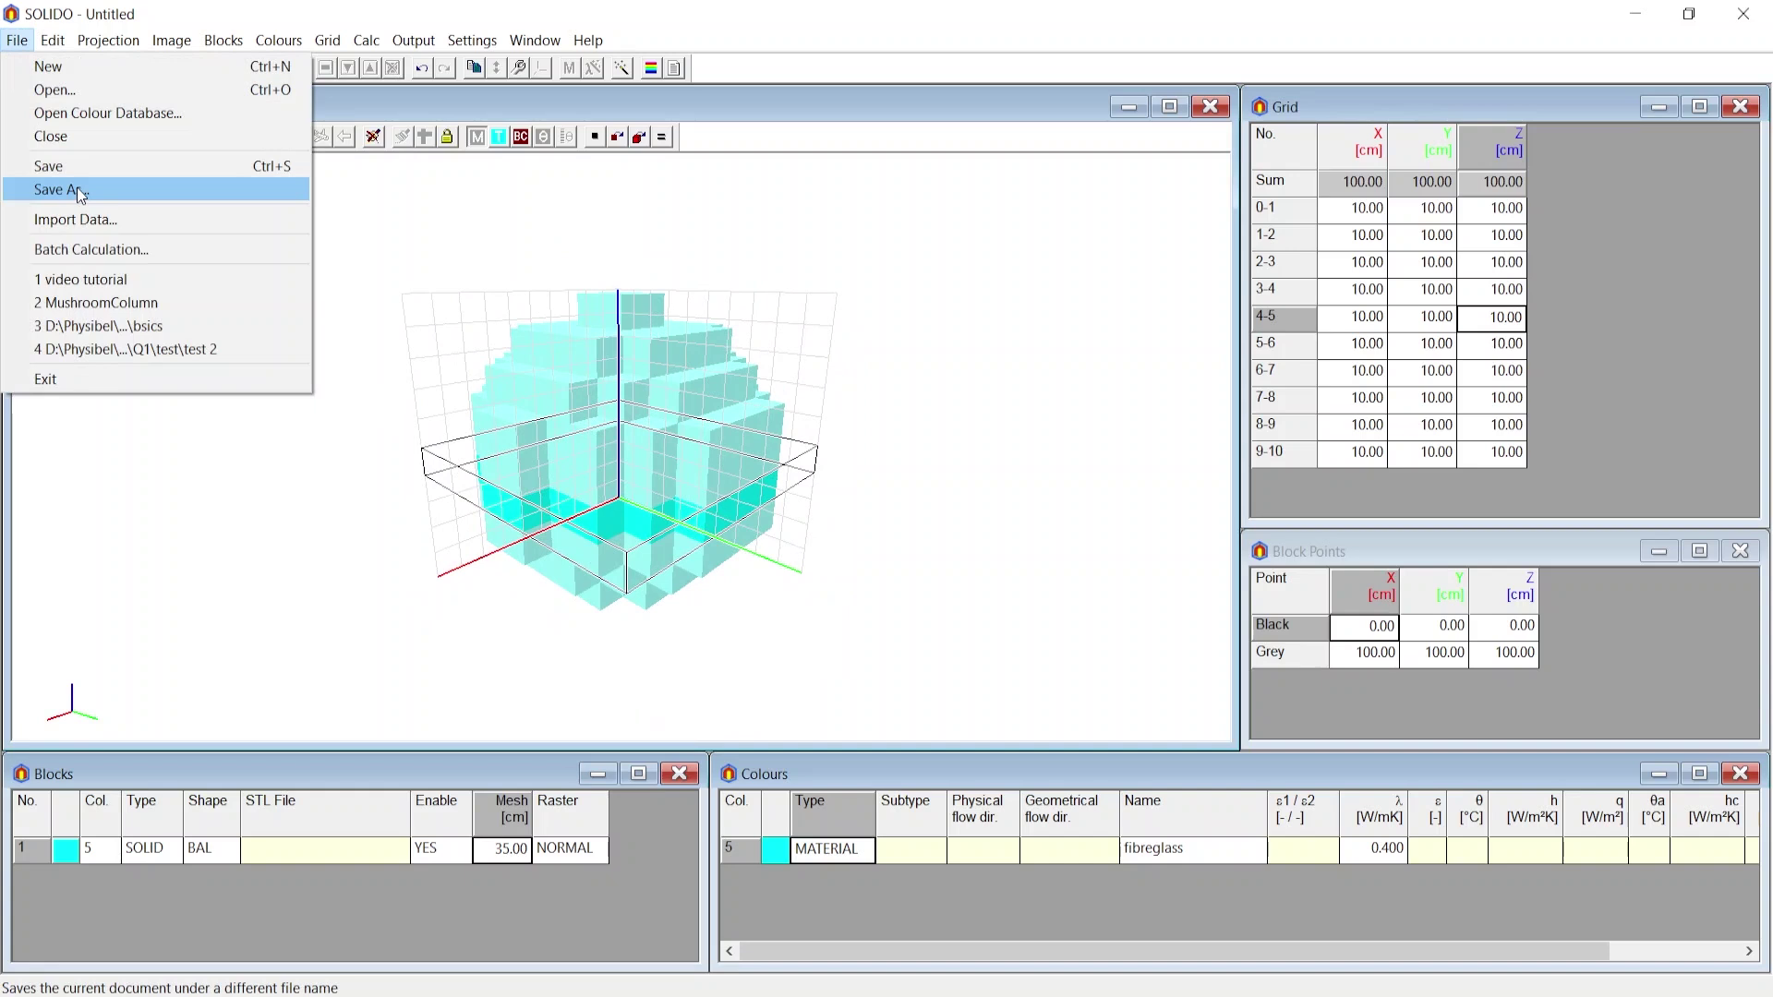
left_click(940, 275)
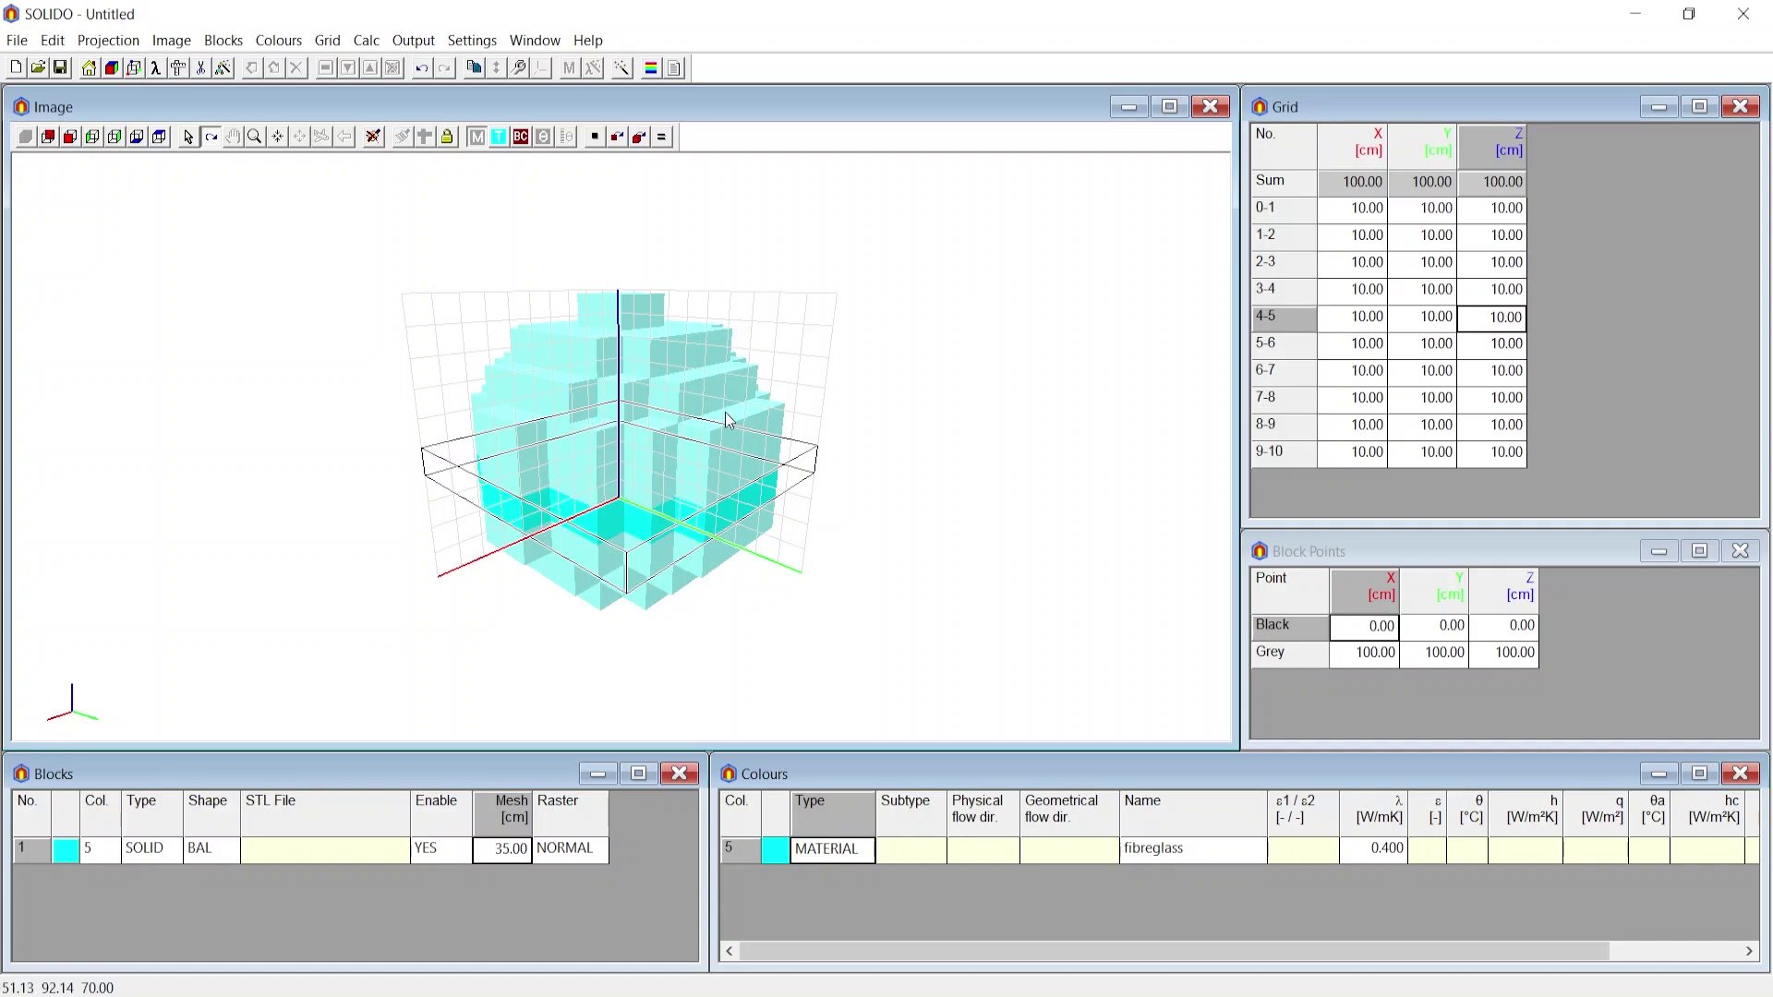
left_click_drag(725, 414, 694, 382)
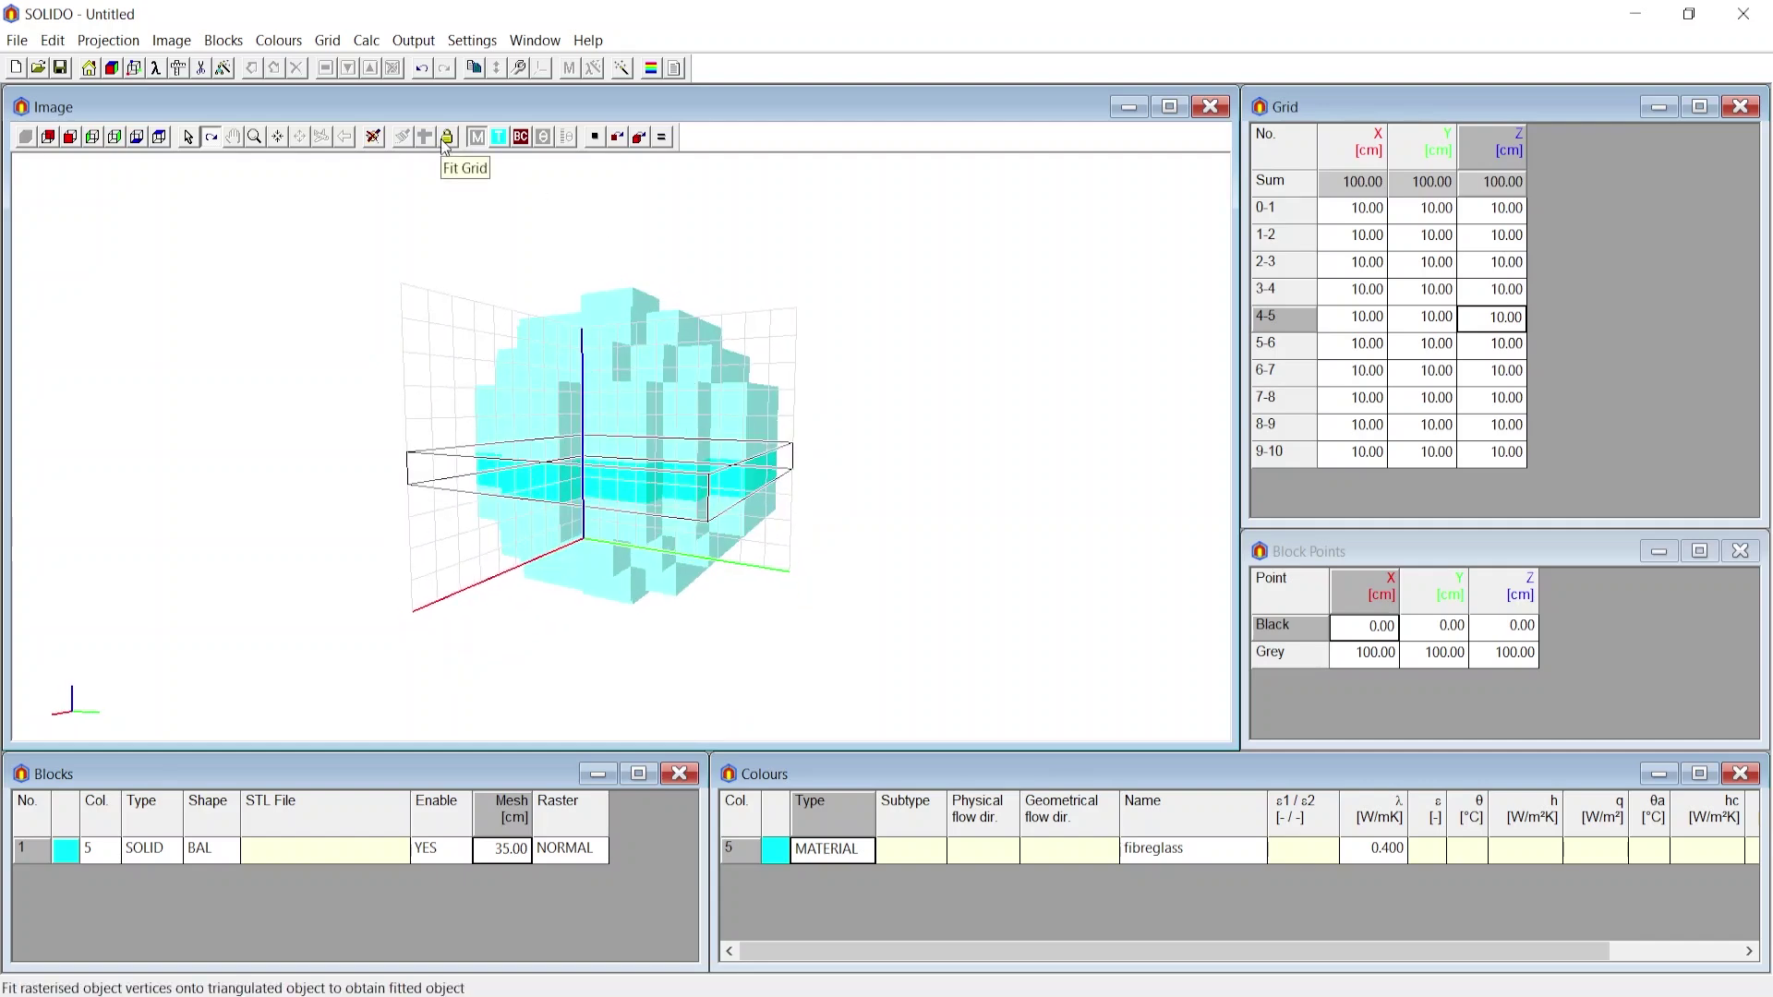
Fit the rasterised ball's vertices onto the triangulated shape and inspect the fitted object.
left_click(447, 138)
left_click_drag(734, 413, 698, 485)
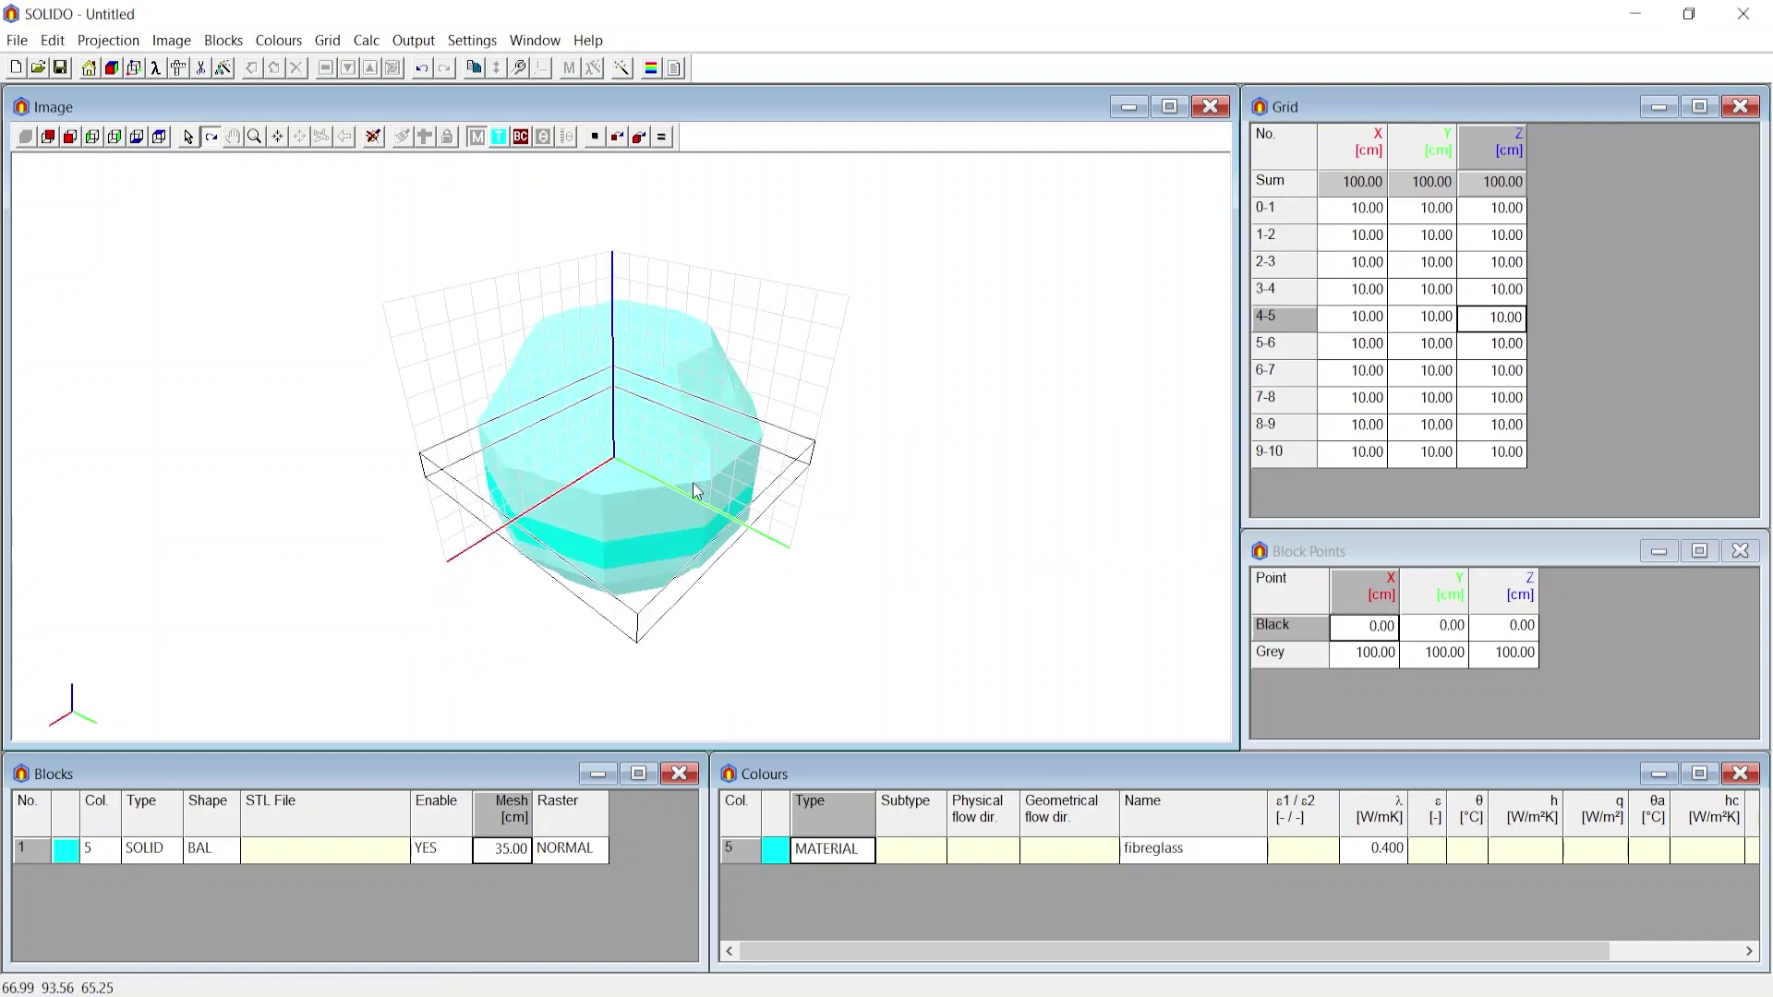
scroll(699, 486, "up", 3)
left_click_drag(720, 395, 847, 285)
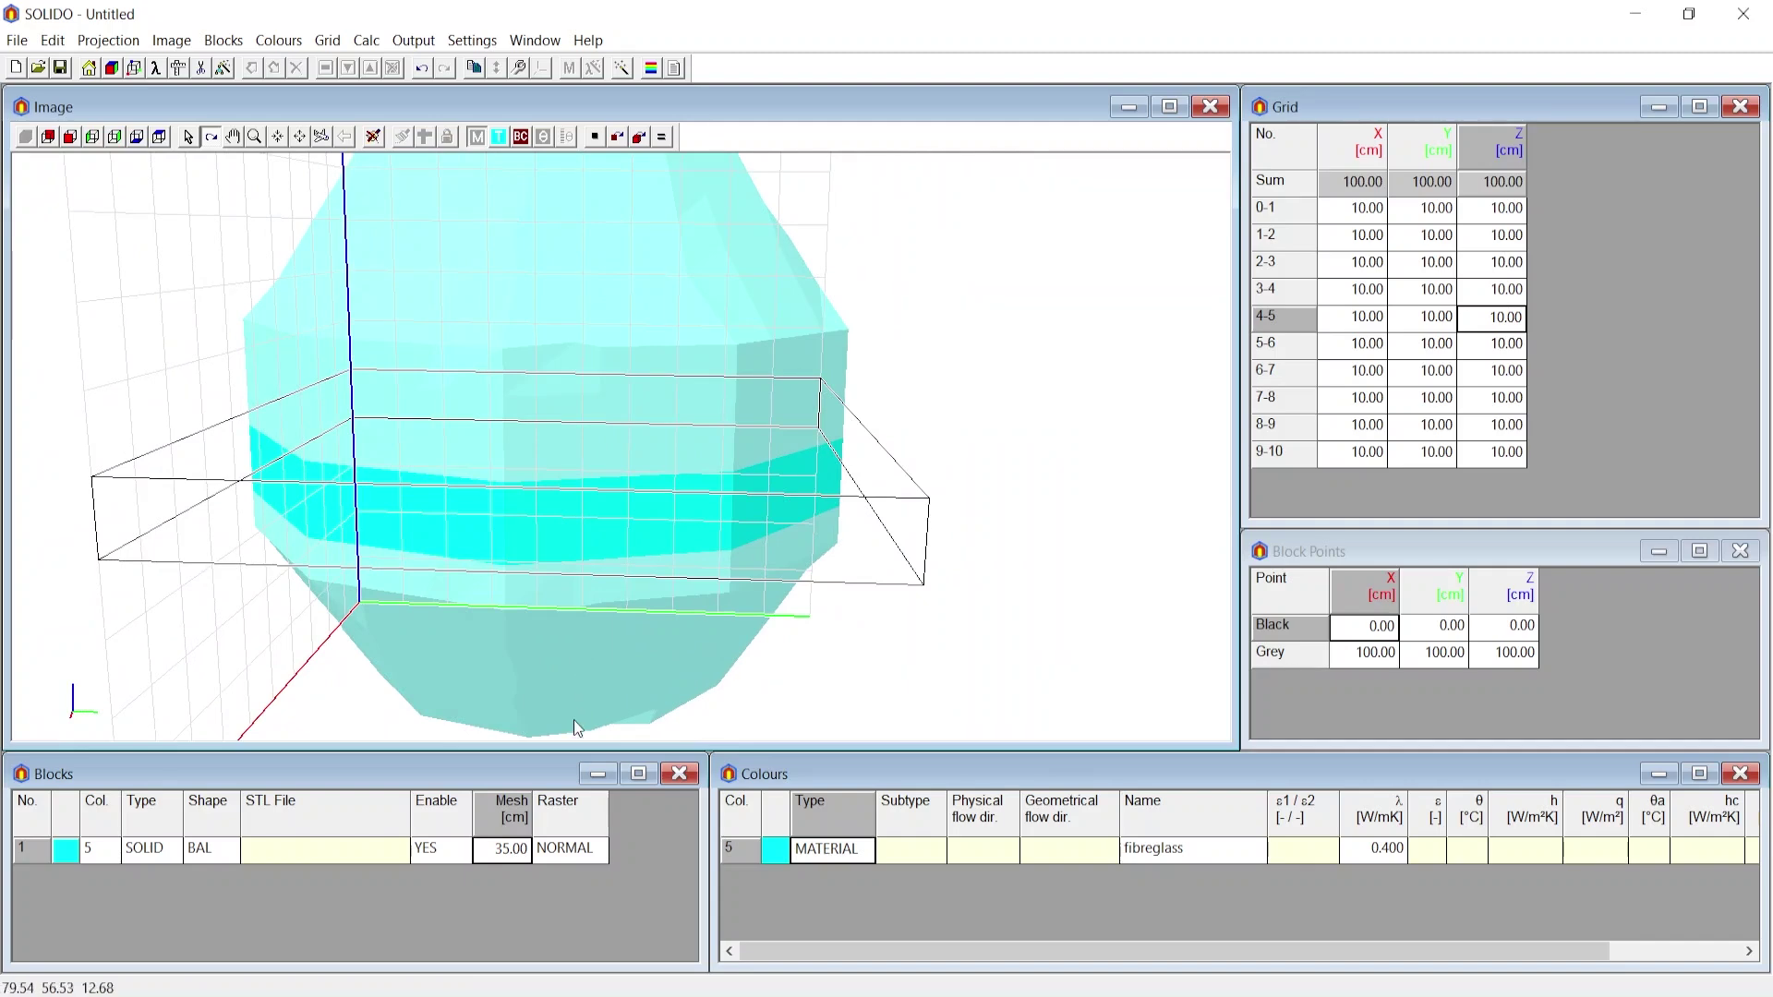
scroll(793, 538, "down", 3)
left_click_drag(793, 510, 1235, 725)
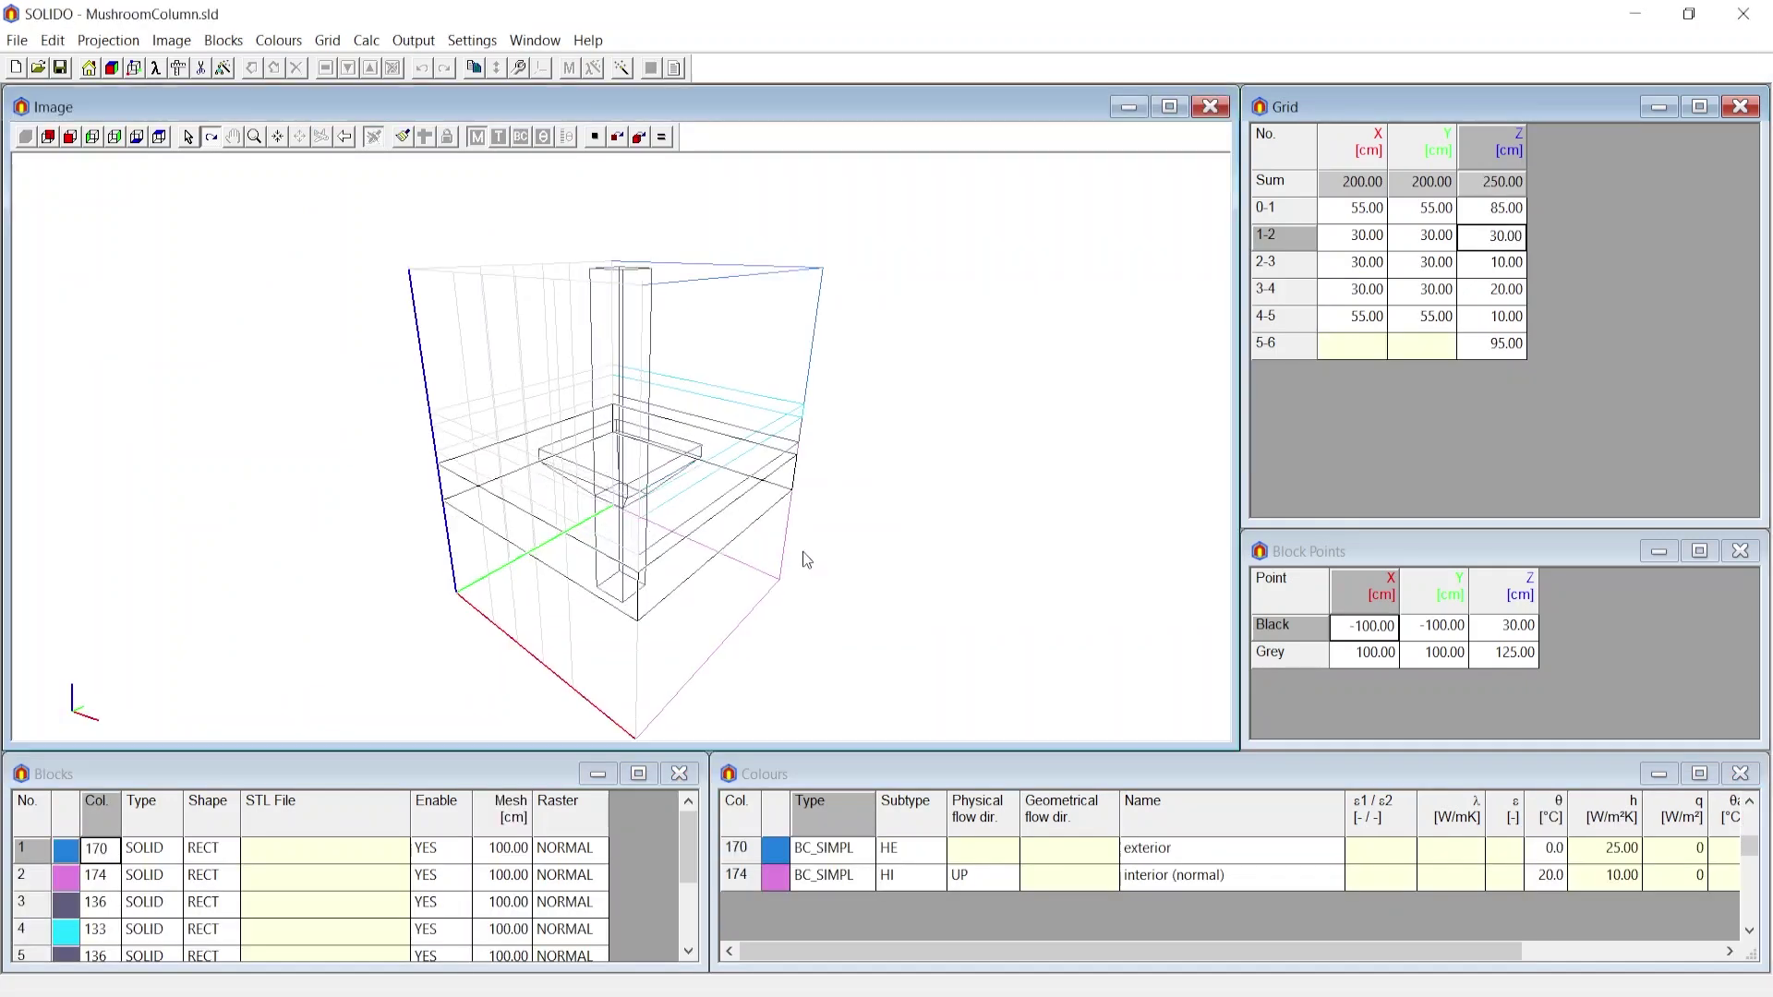
Triangulate the mushroom column model and inspect its sloped column head in 3D.
left_click_drag(803, 558, 672, 501)
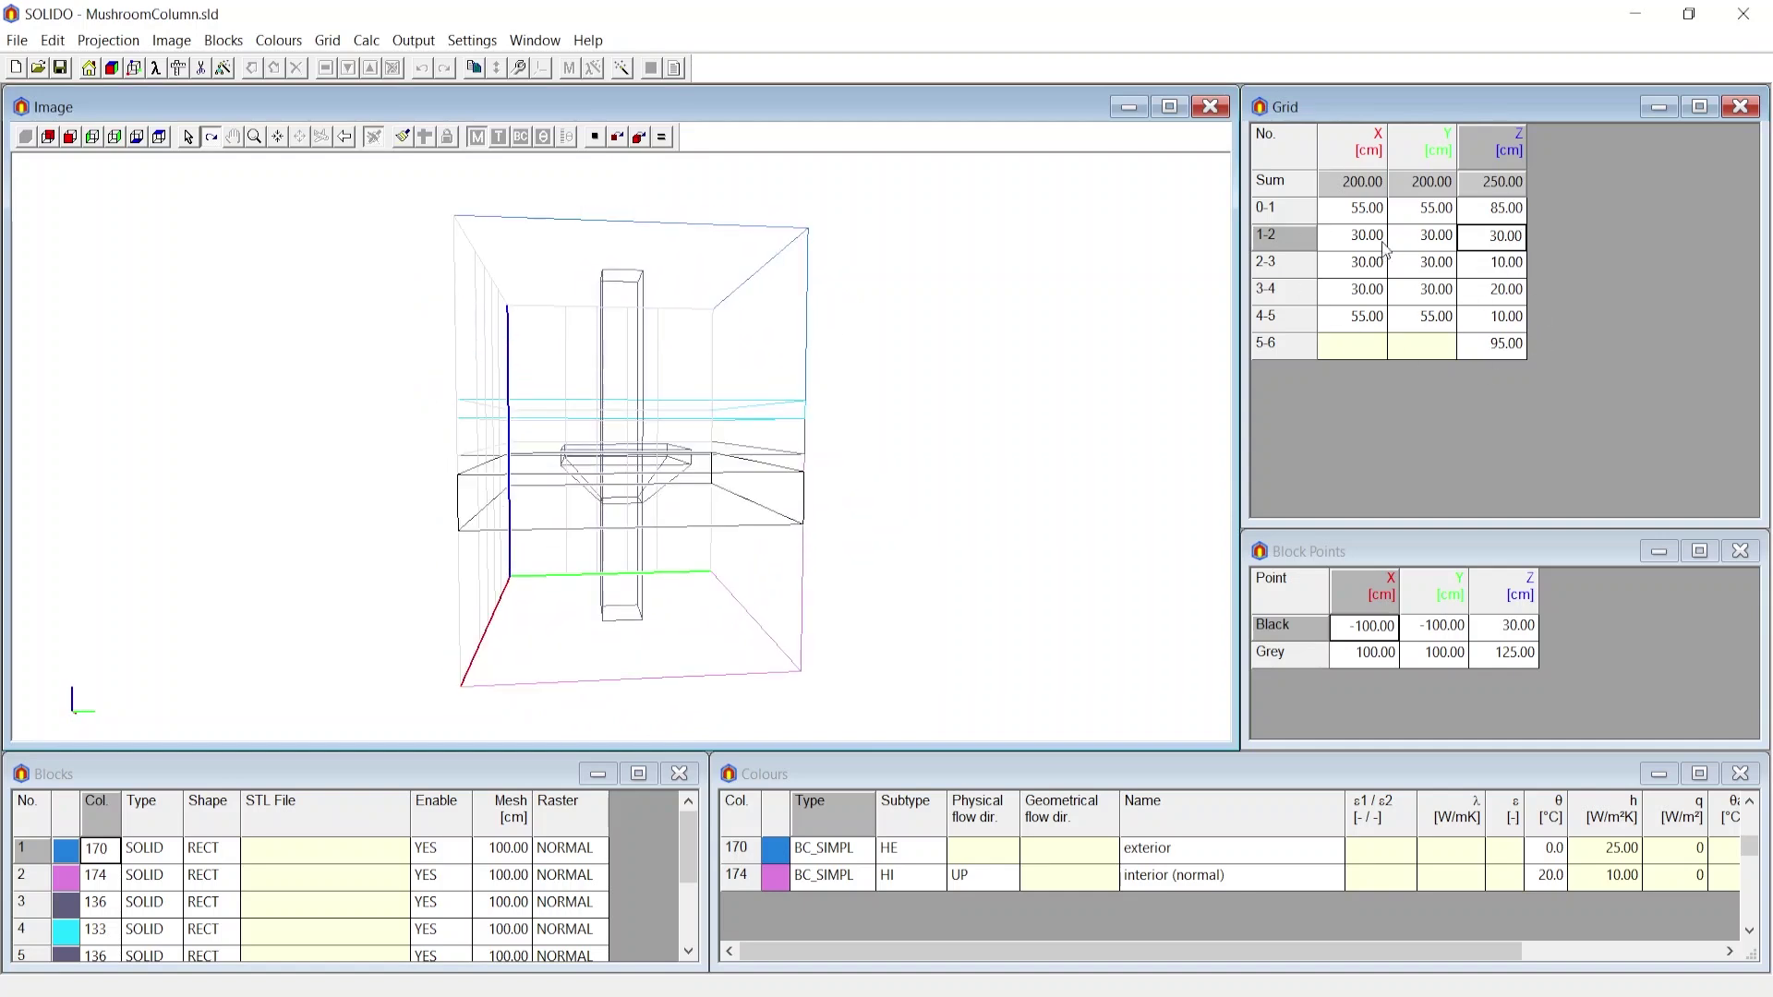
left_click_drag(566, 497, 574, 484)
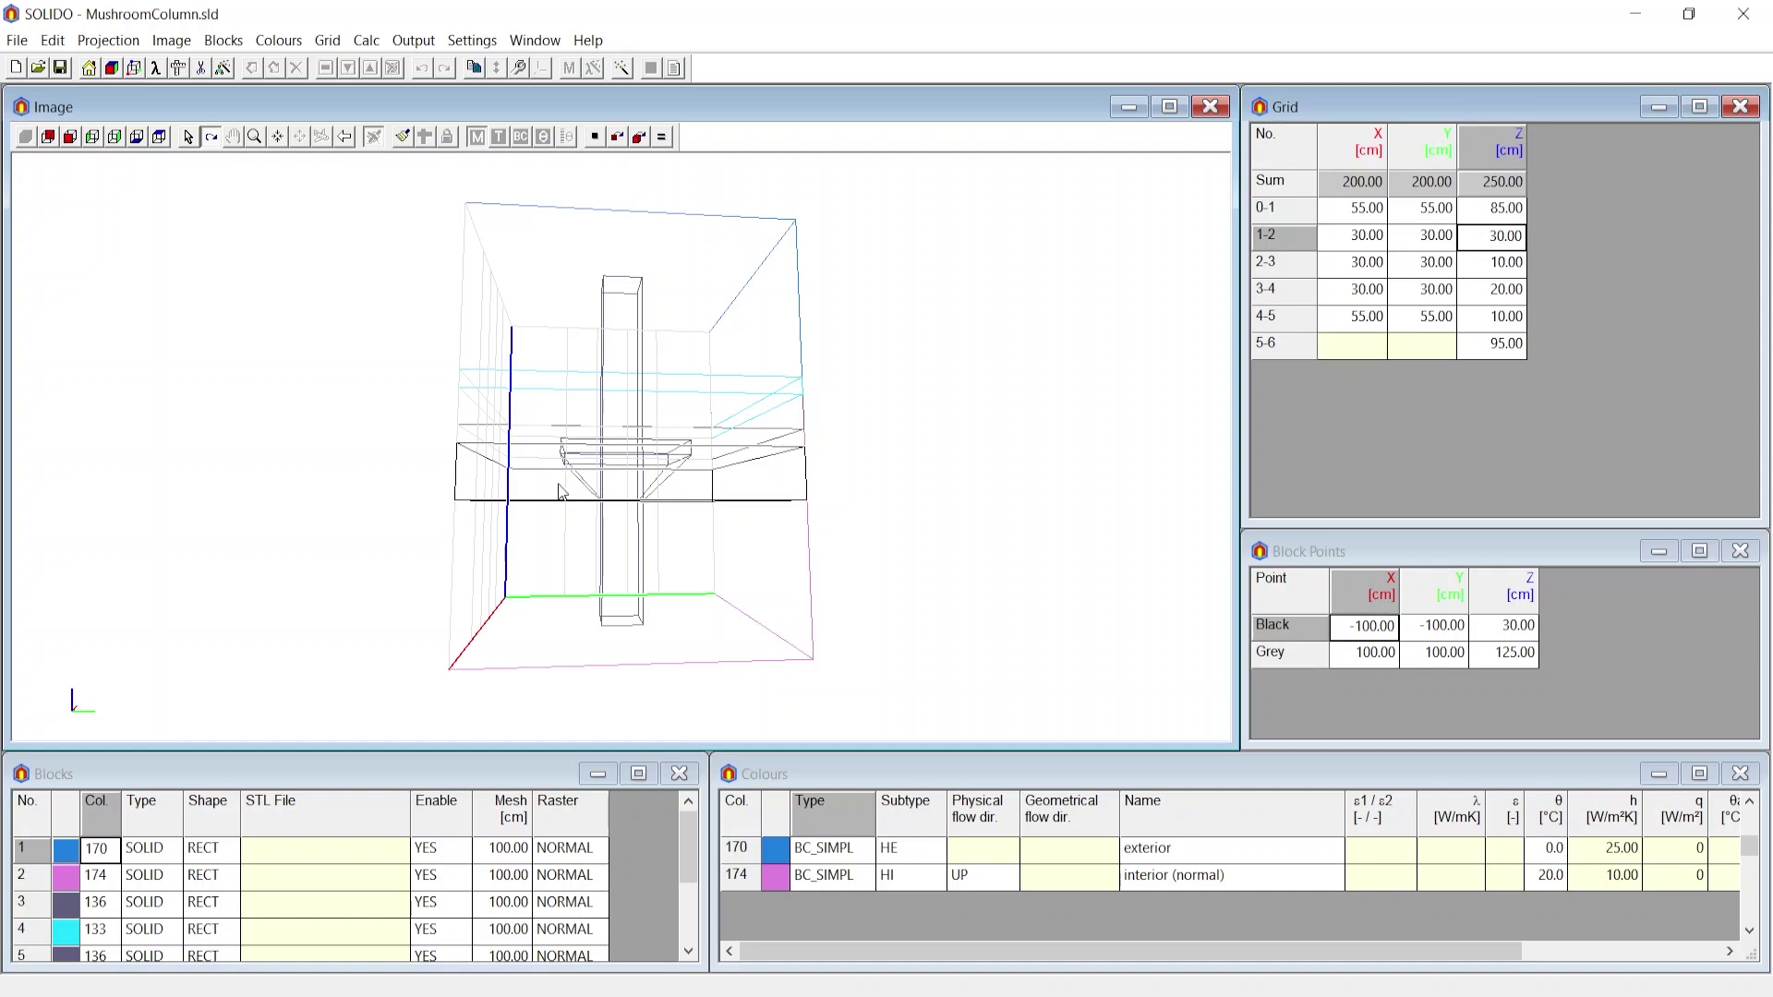
left_click(75, 139)
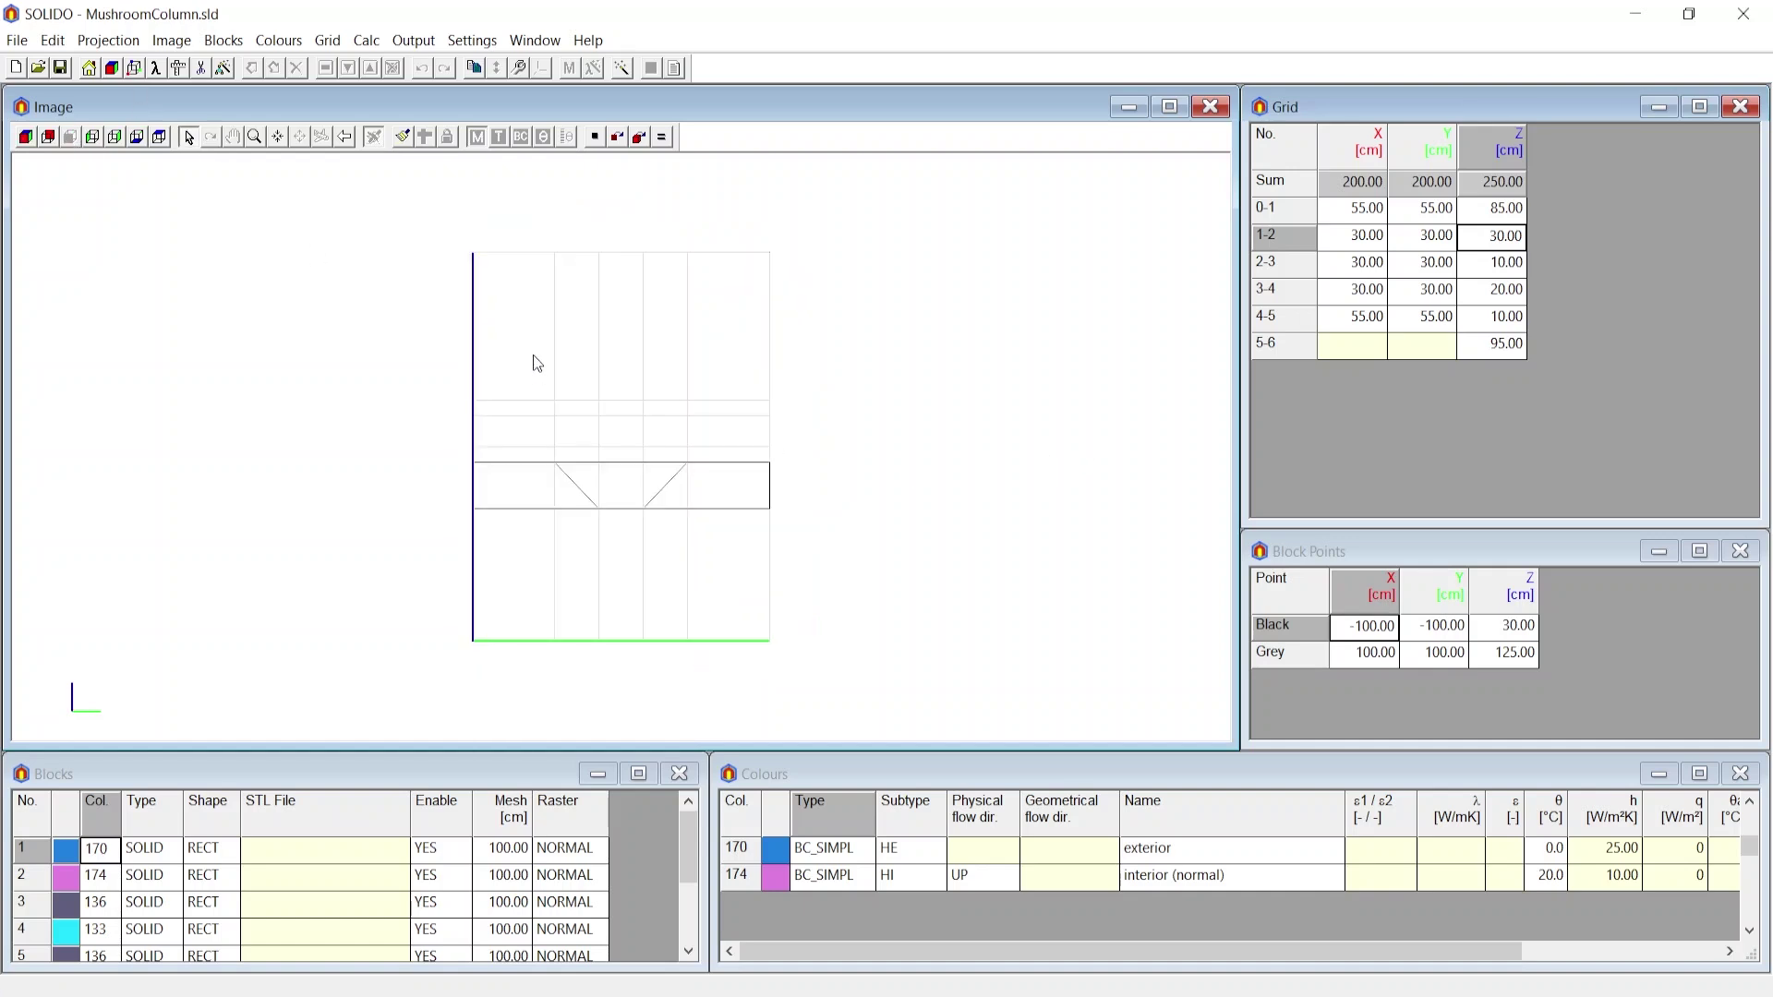
left_click(402, 137)
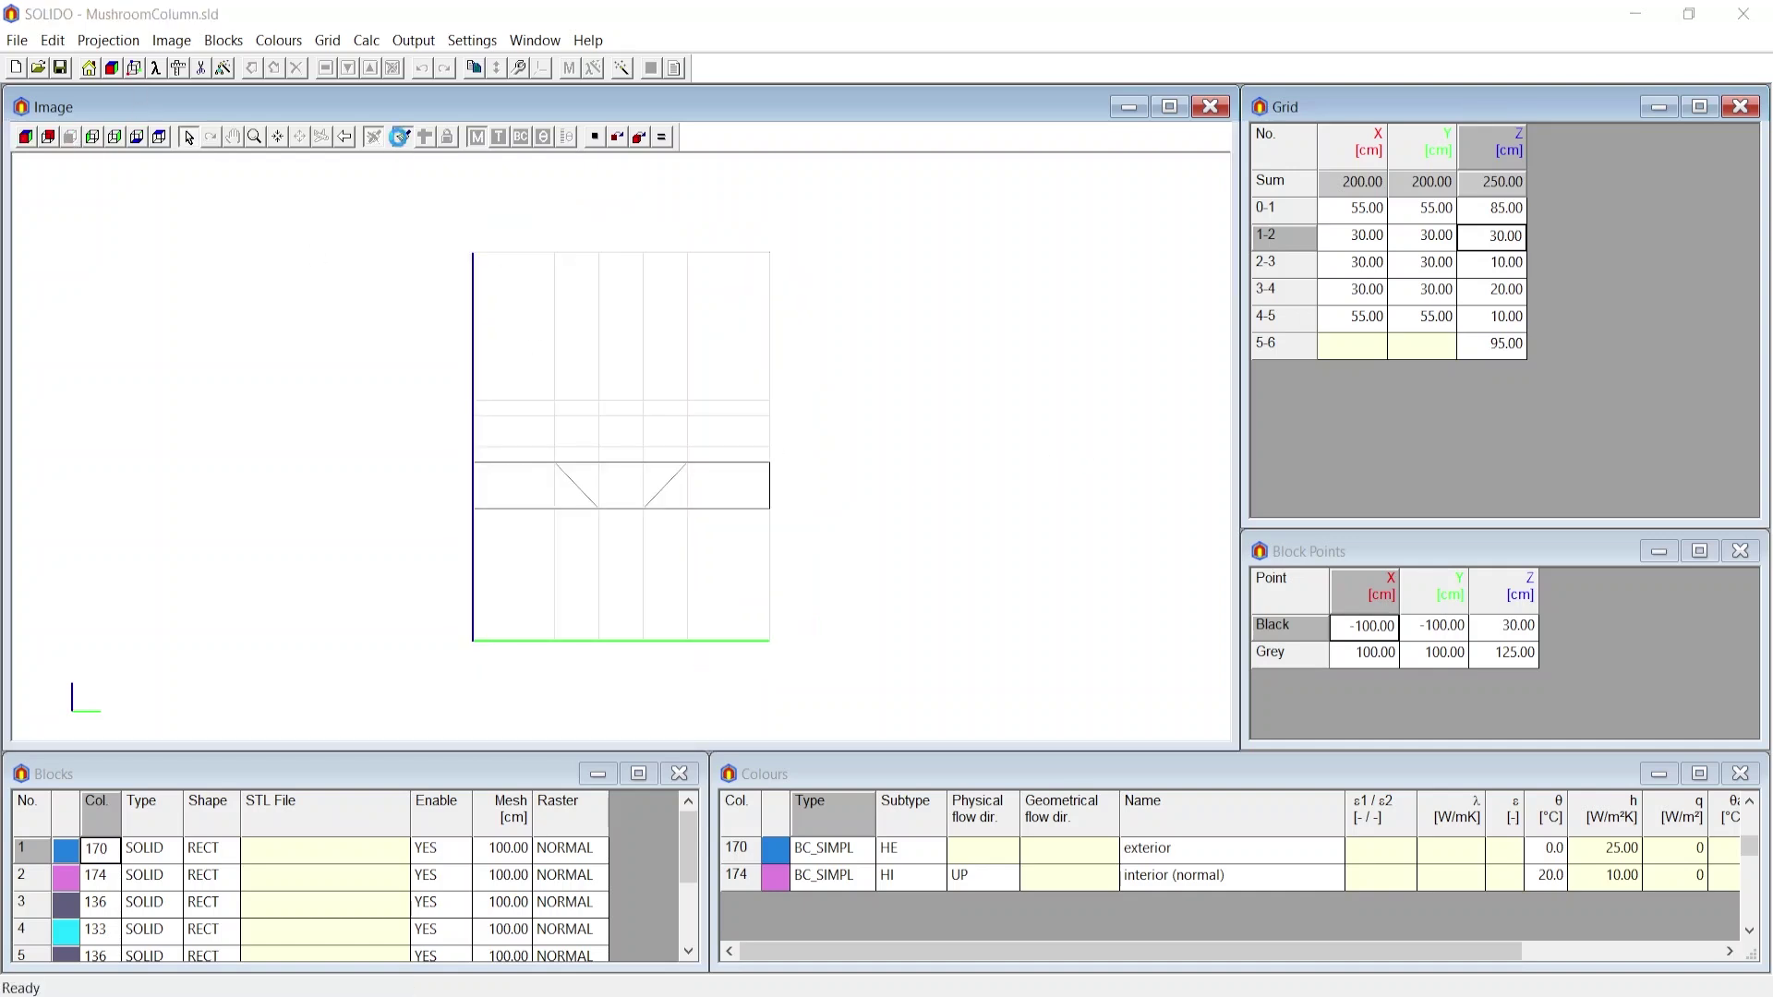
left_click(22, 138)
left_click_drag(399, 392, 388, 240)
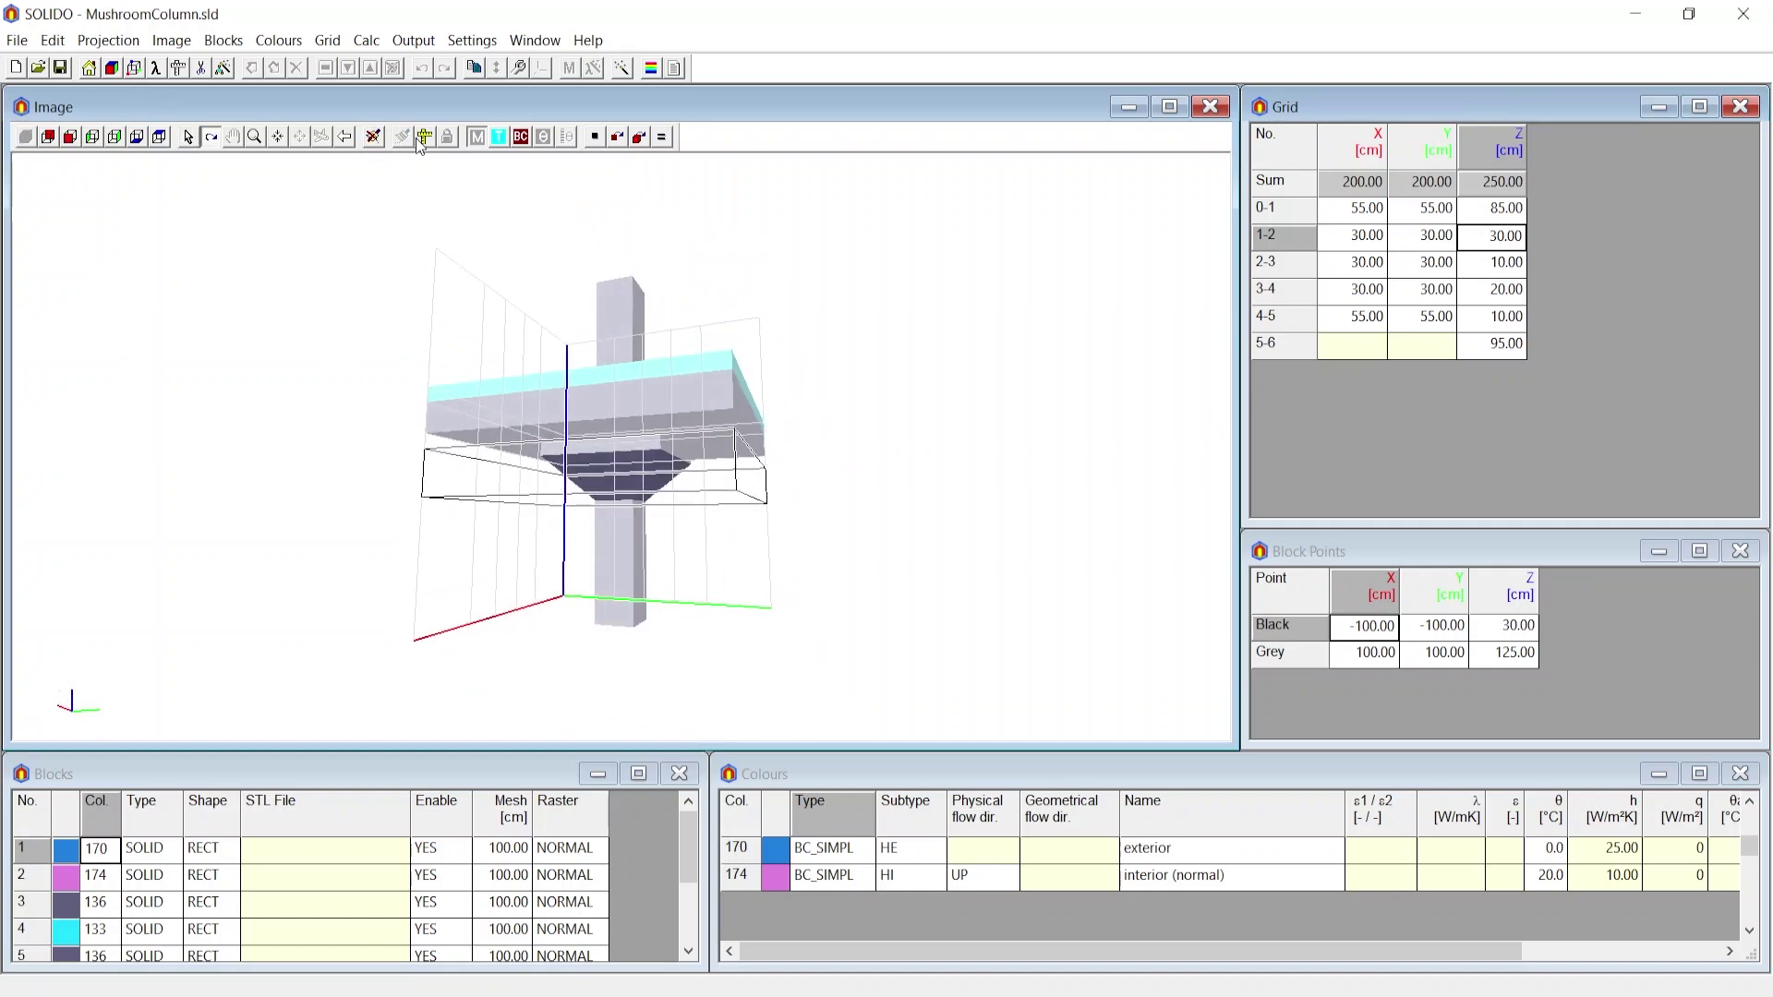
Rasterise the mushroom column on its coarse grid, comparing the column head in the side projection and in 3D.
left_click(68, 138)
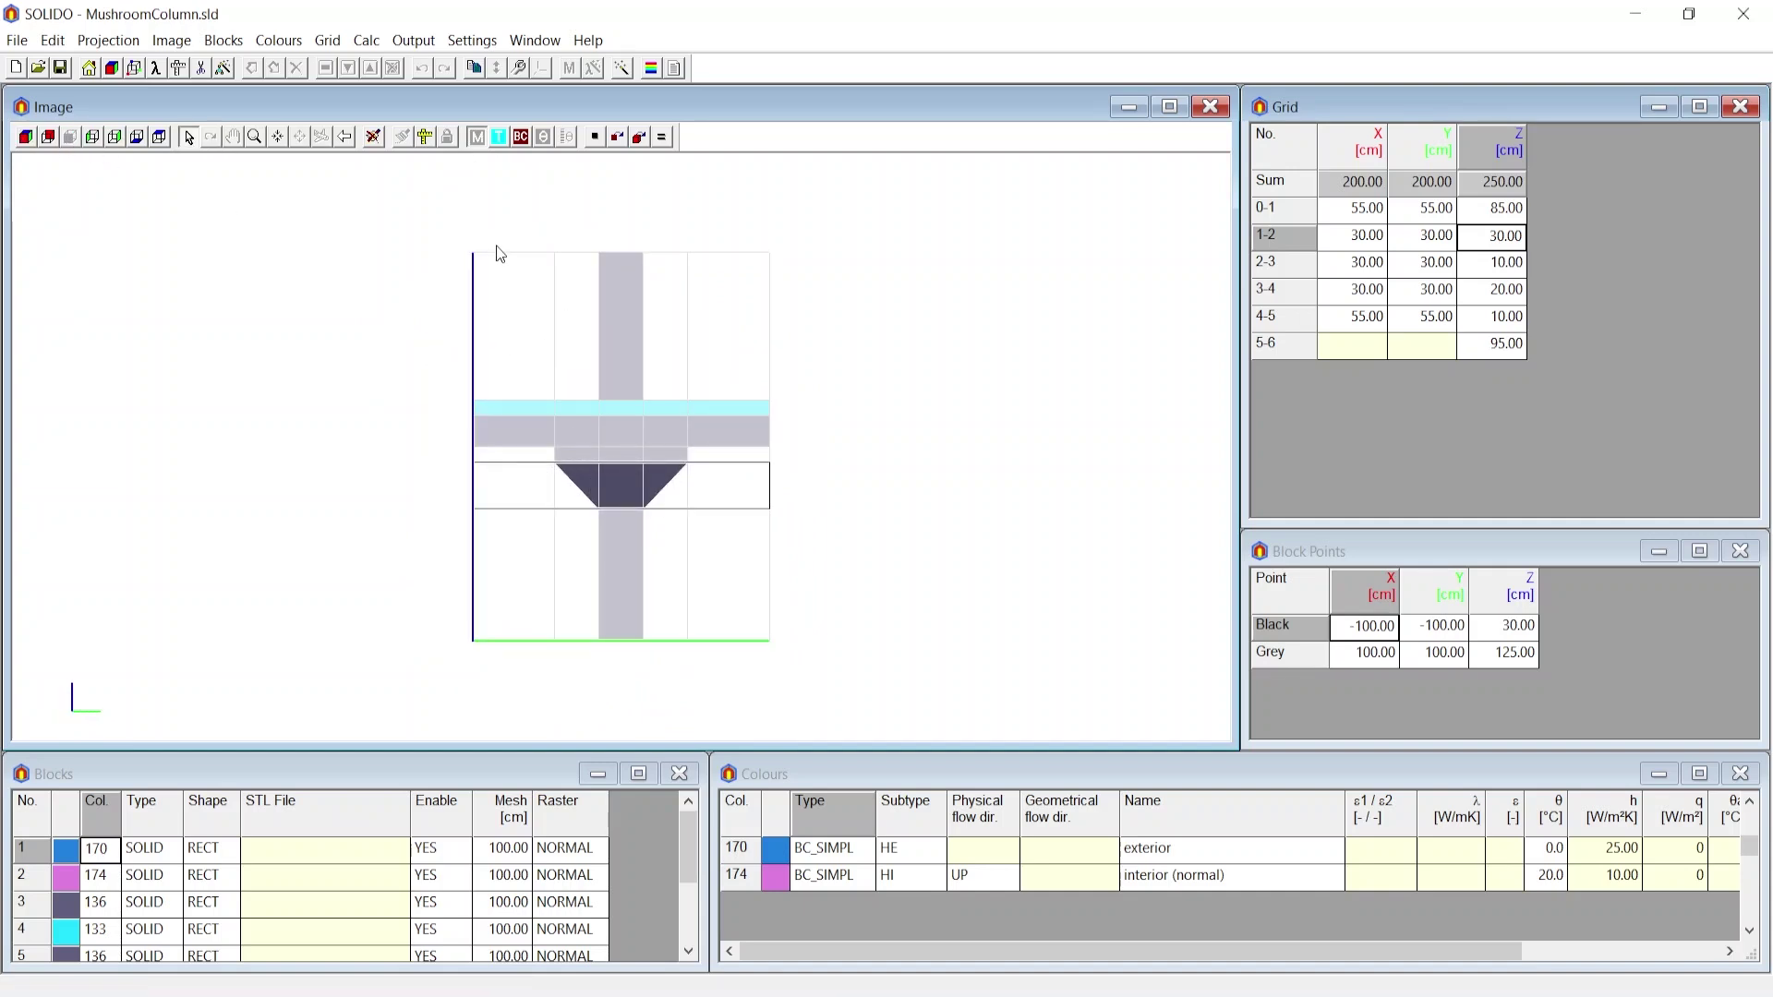
left_click(425, 138)
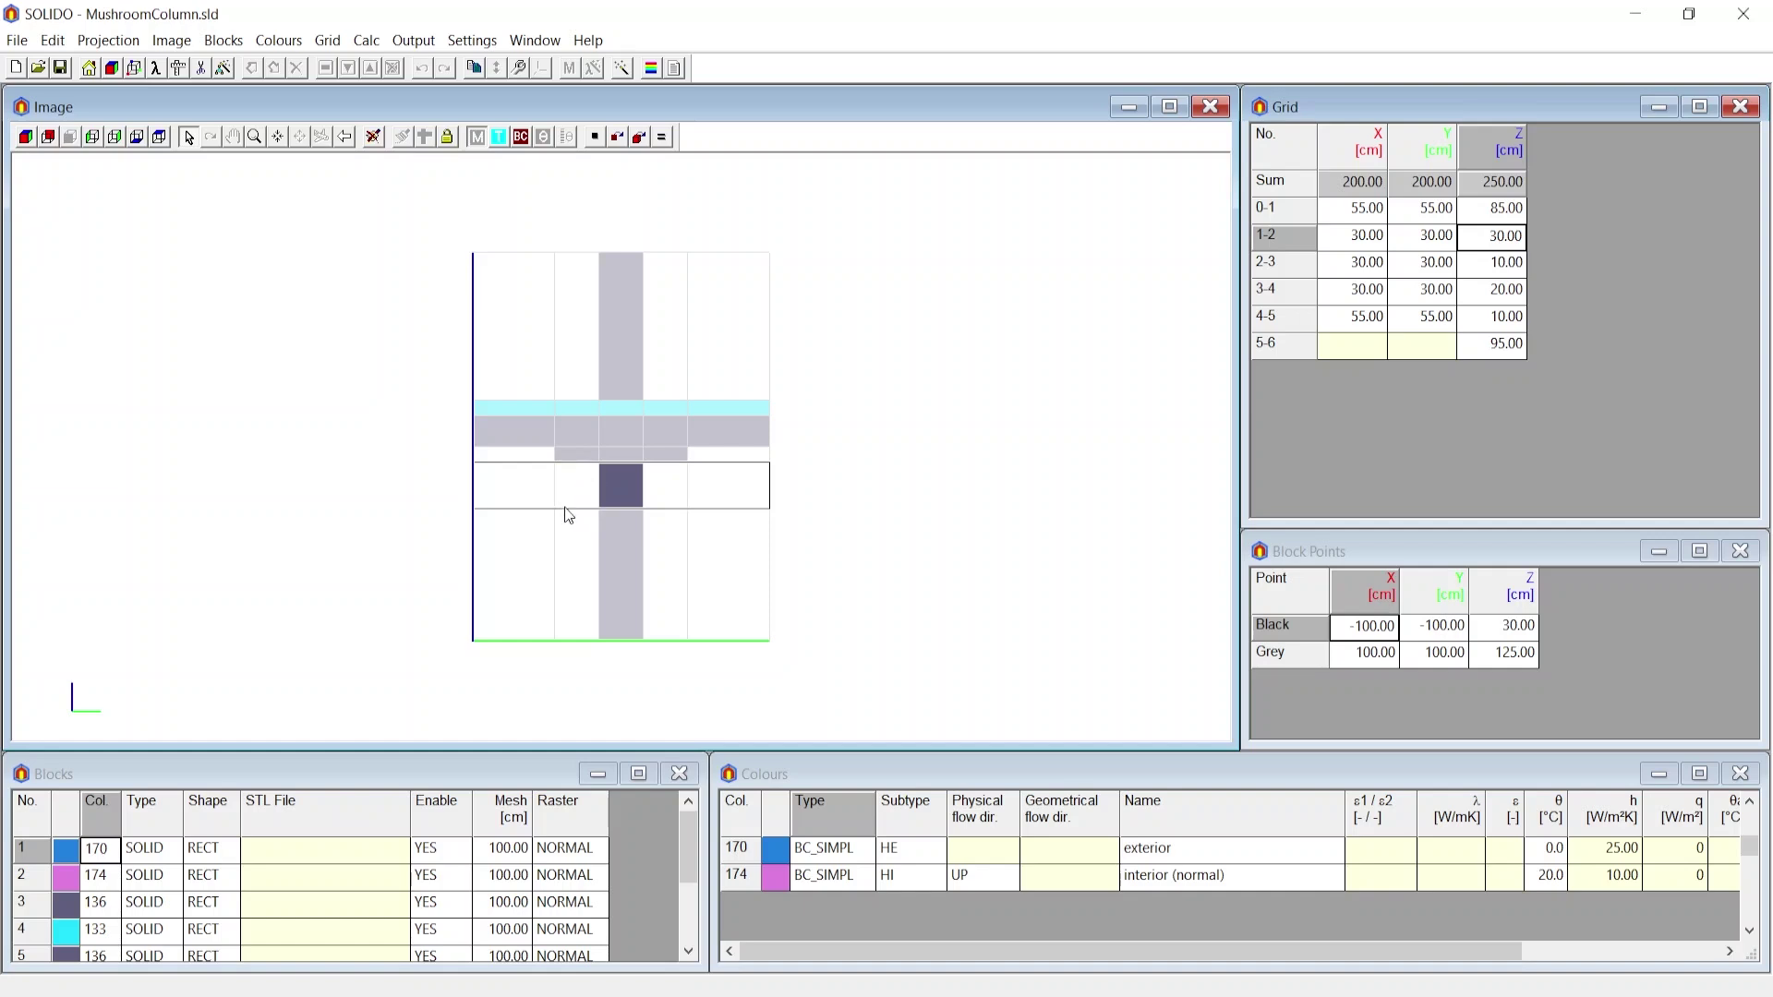
left_click(28, 138)
left_click_drag(374, 399, 704, 531)
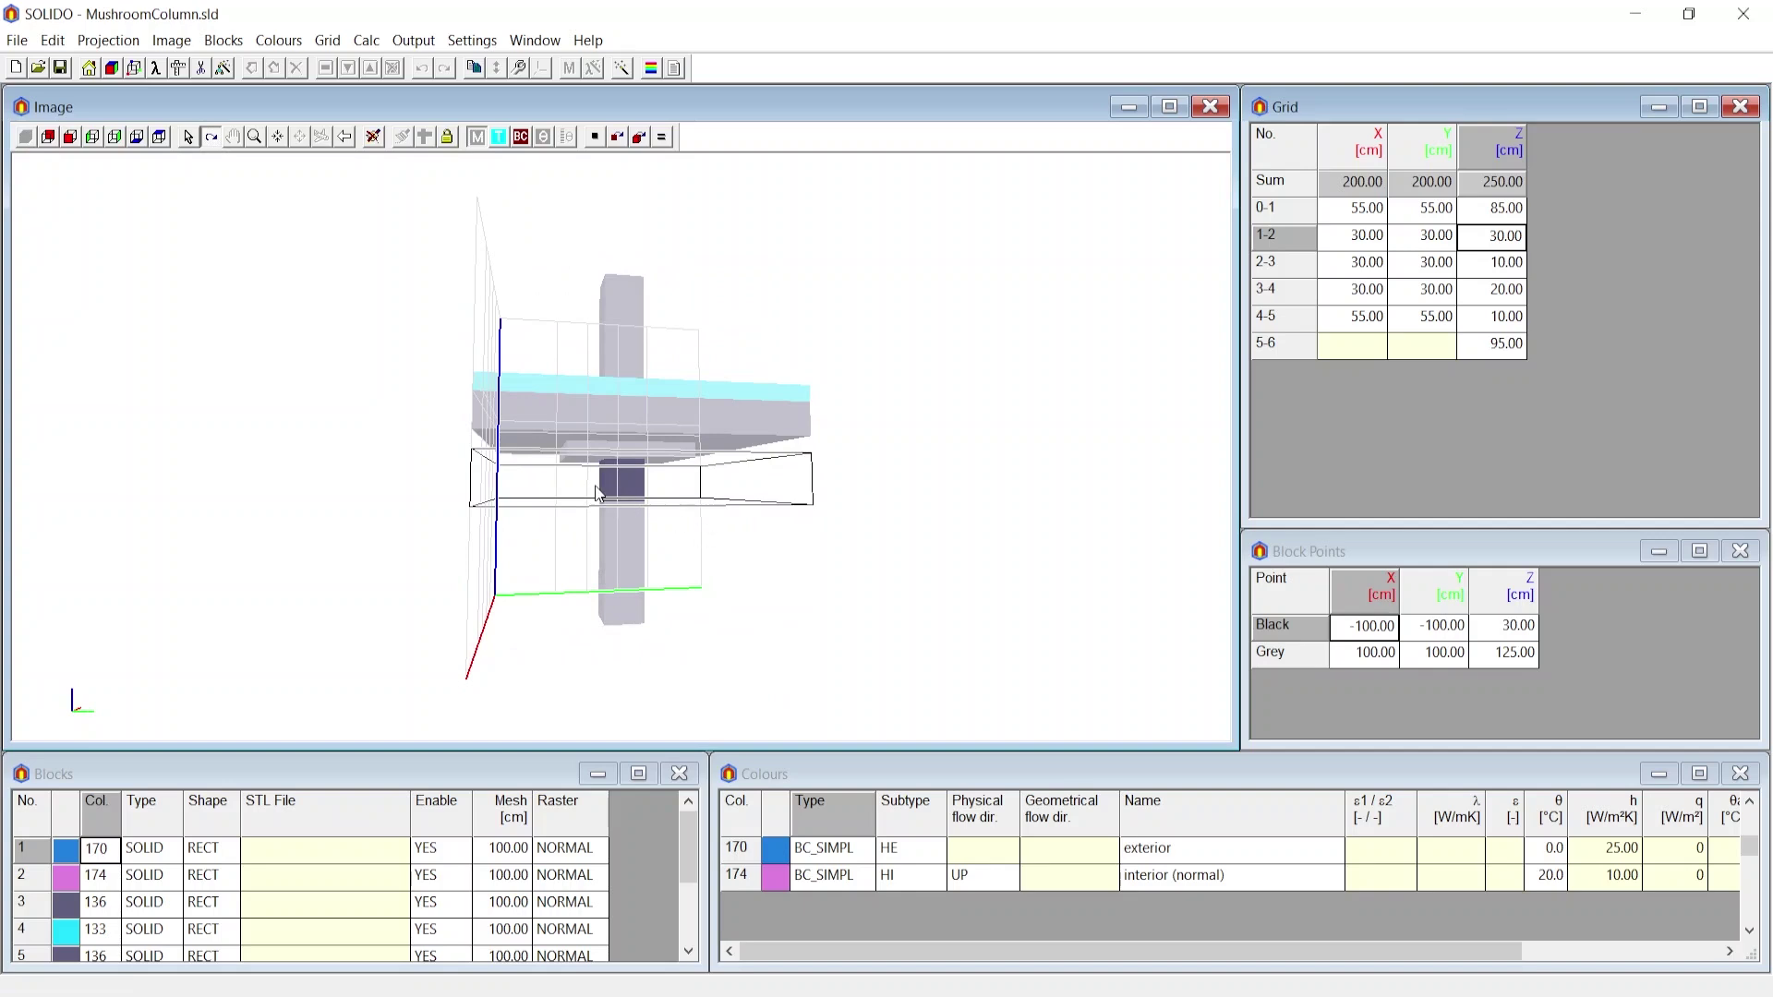
Auto-generate the grid with a 0.1 cm merge limit, 1 cm split distance for meshes up to 5 cm, and split ratio 1.5.
left_click(606, 478)
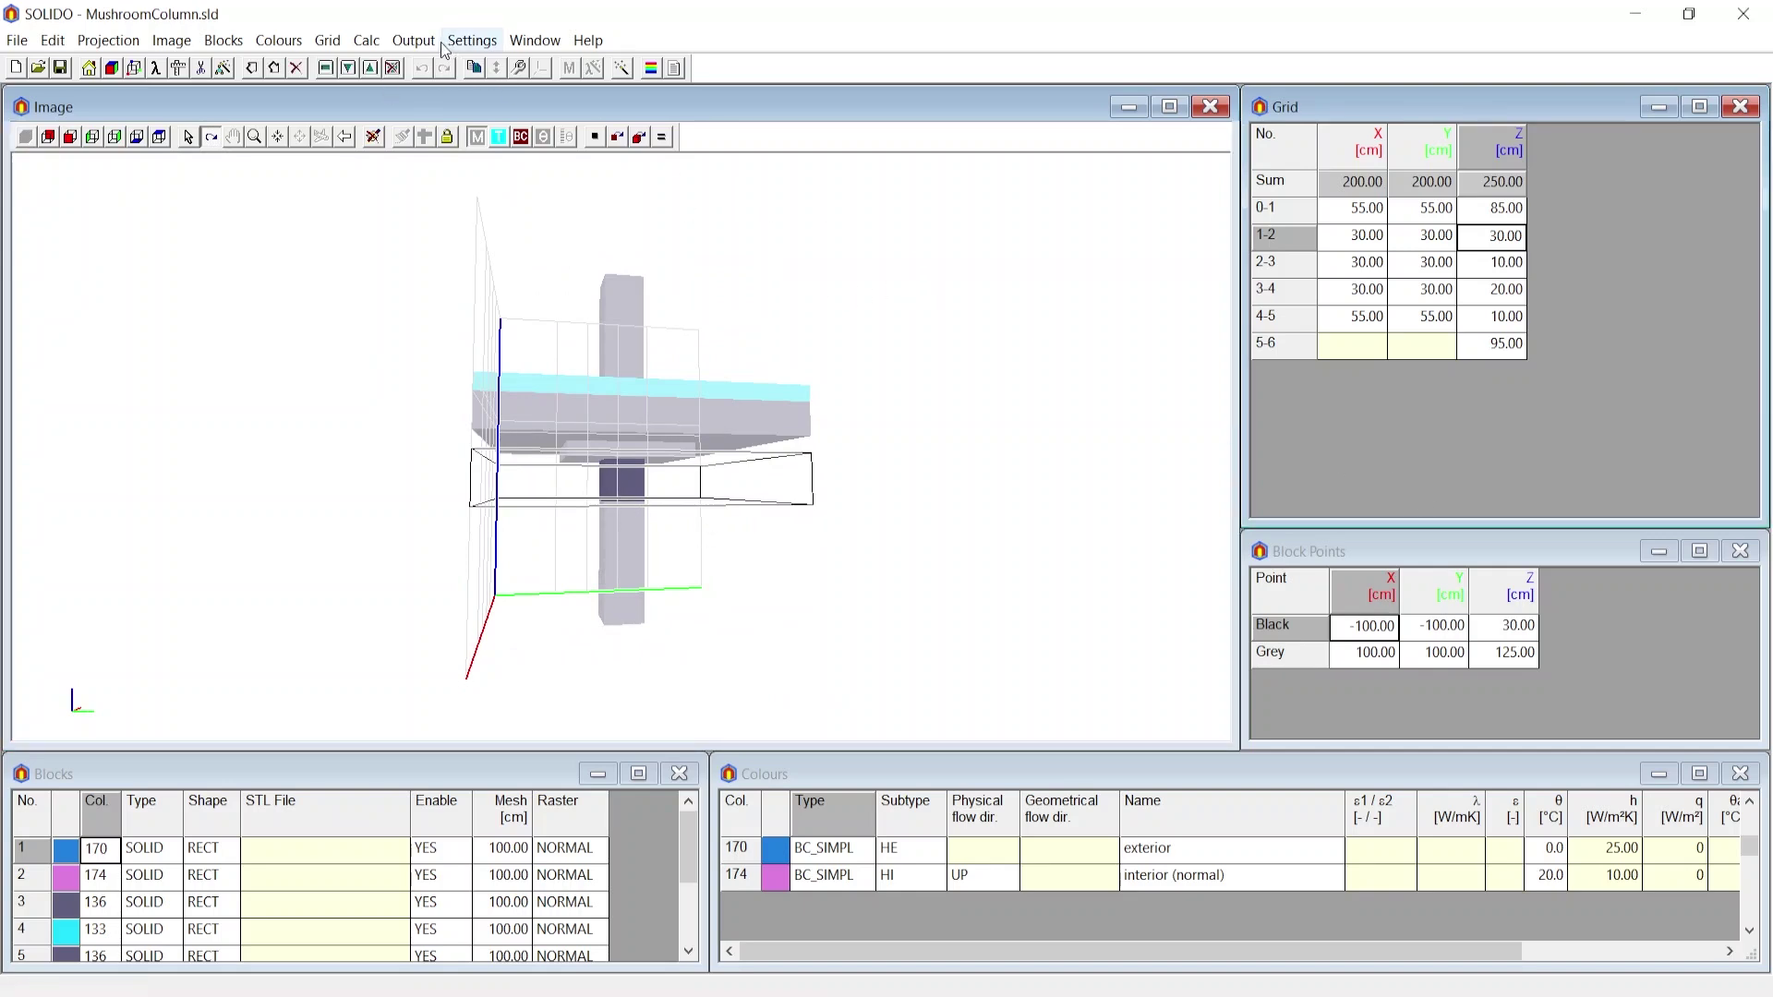
left_click(327, 40)
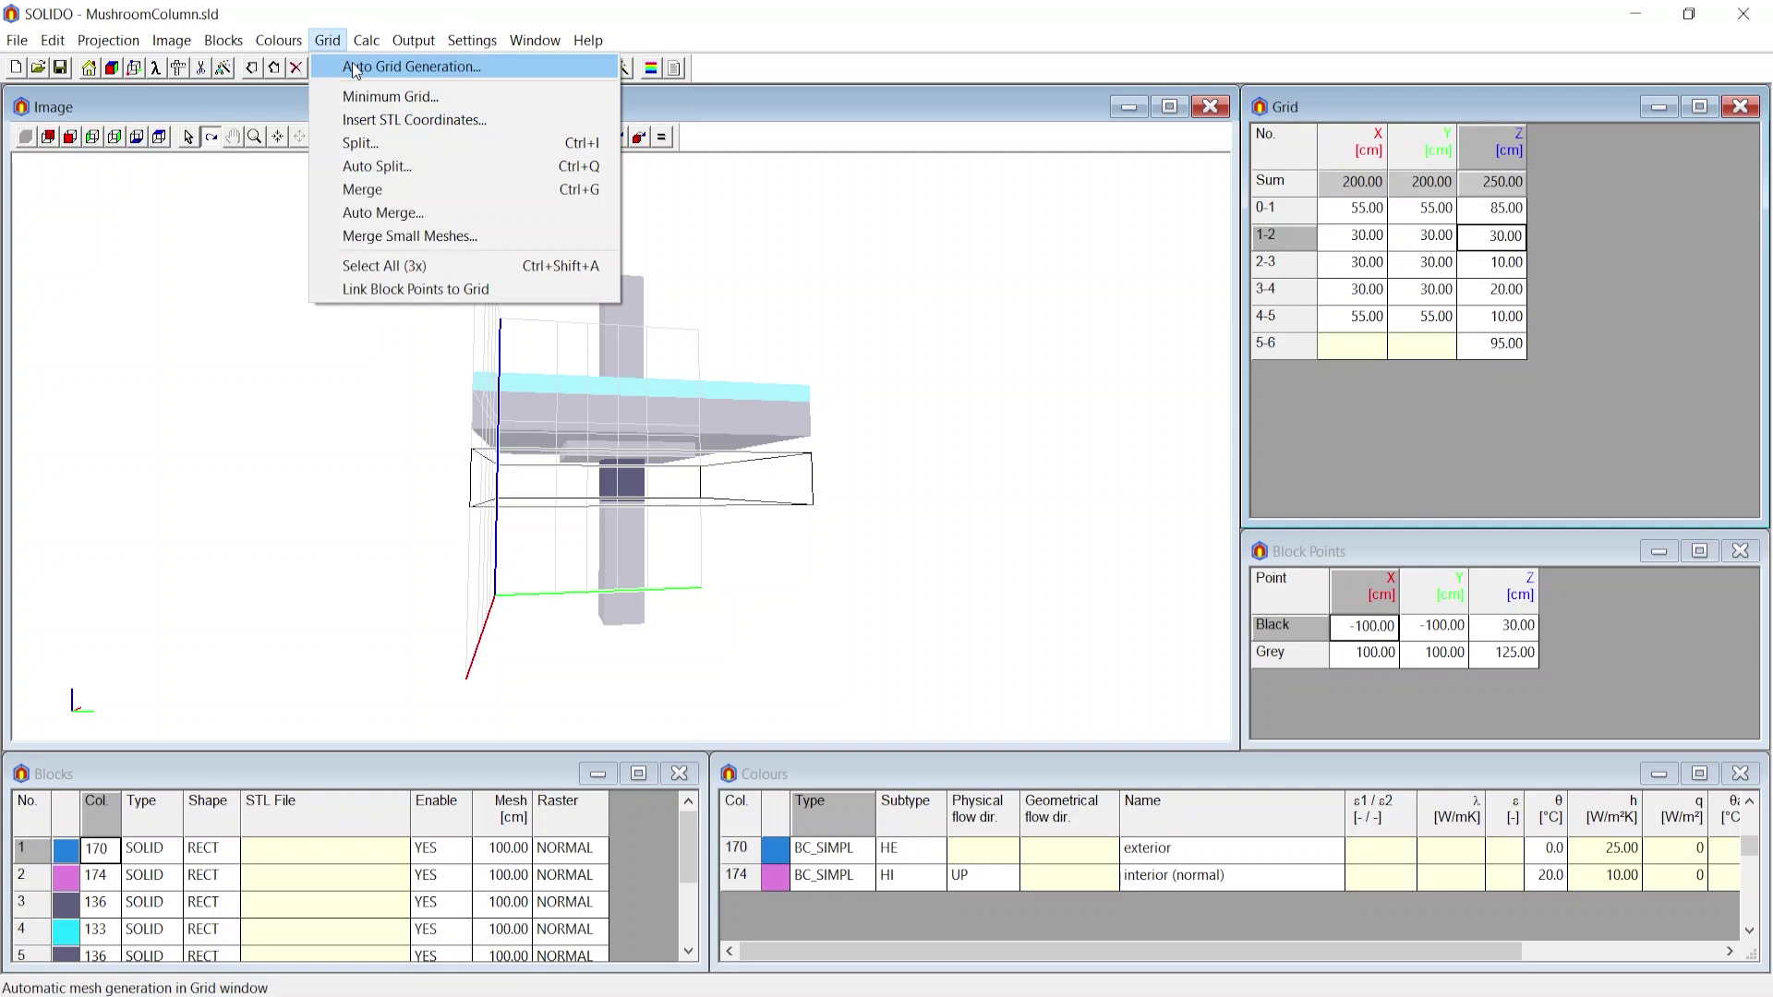
left_click(400, 69)
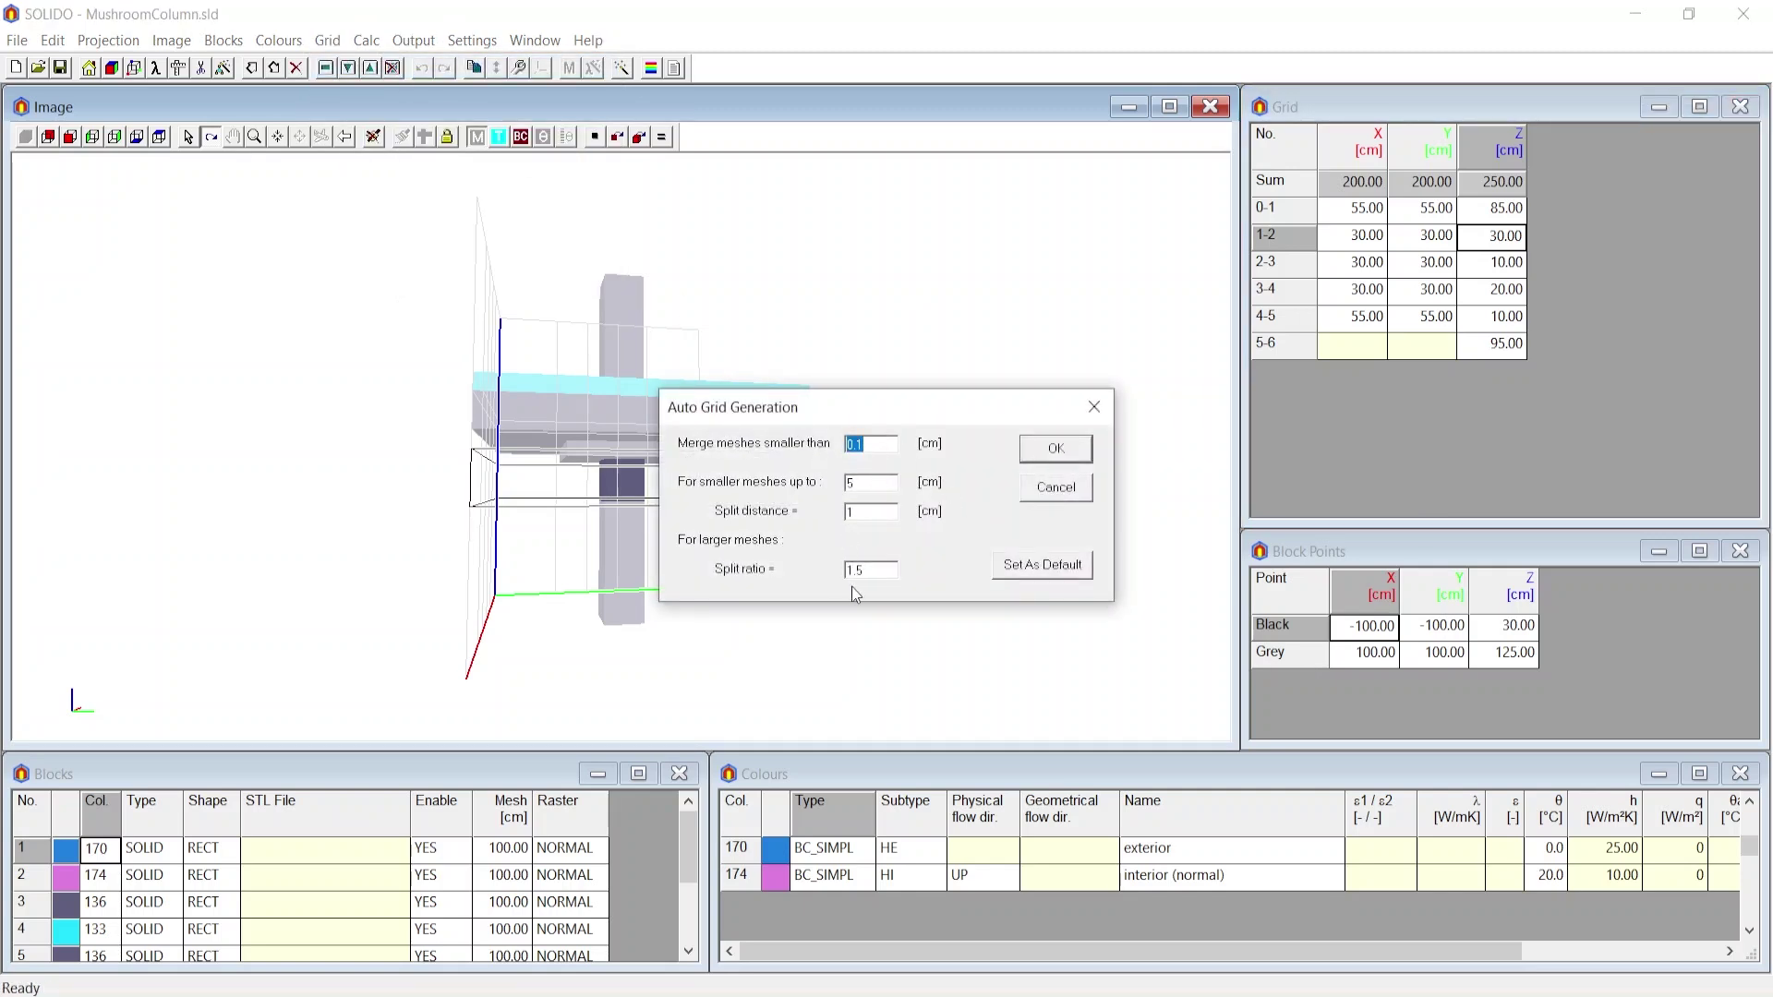
left_click(1055, 449)
Highlight Y grid layer 7-8 and examine the refined grid along the column head's sloped edges in the side projection.
left_click_drag(937, 543, 756, 633)
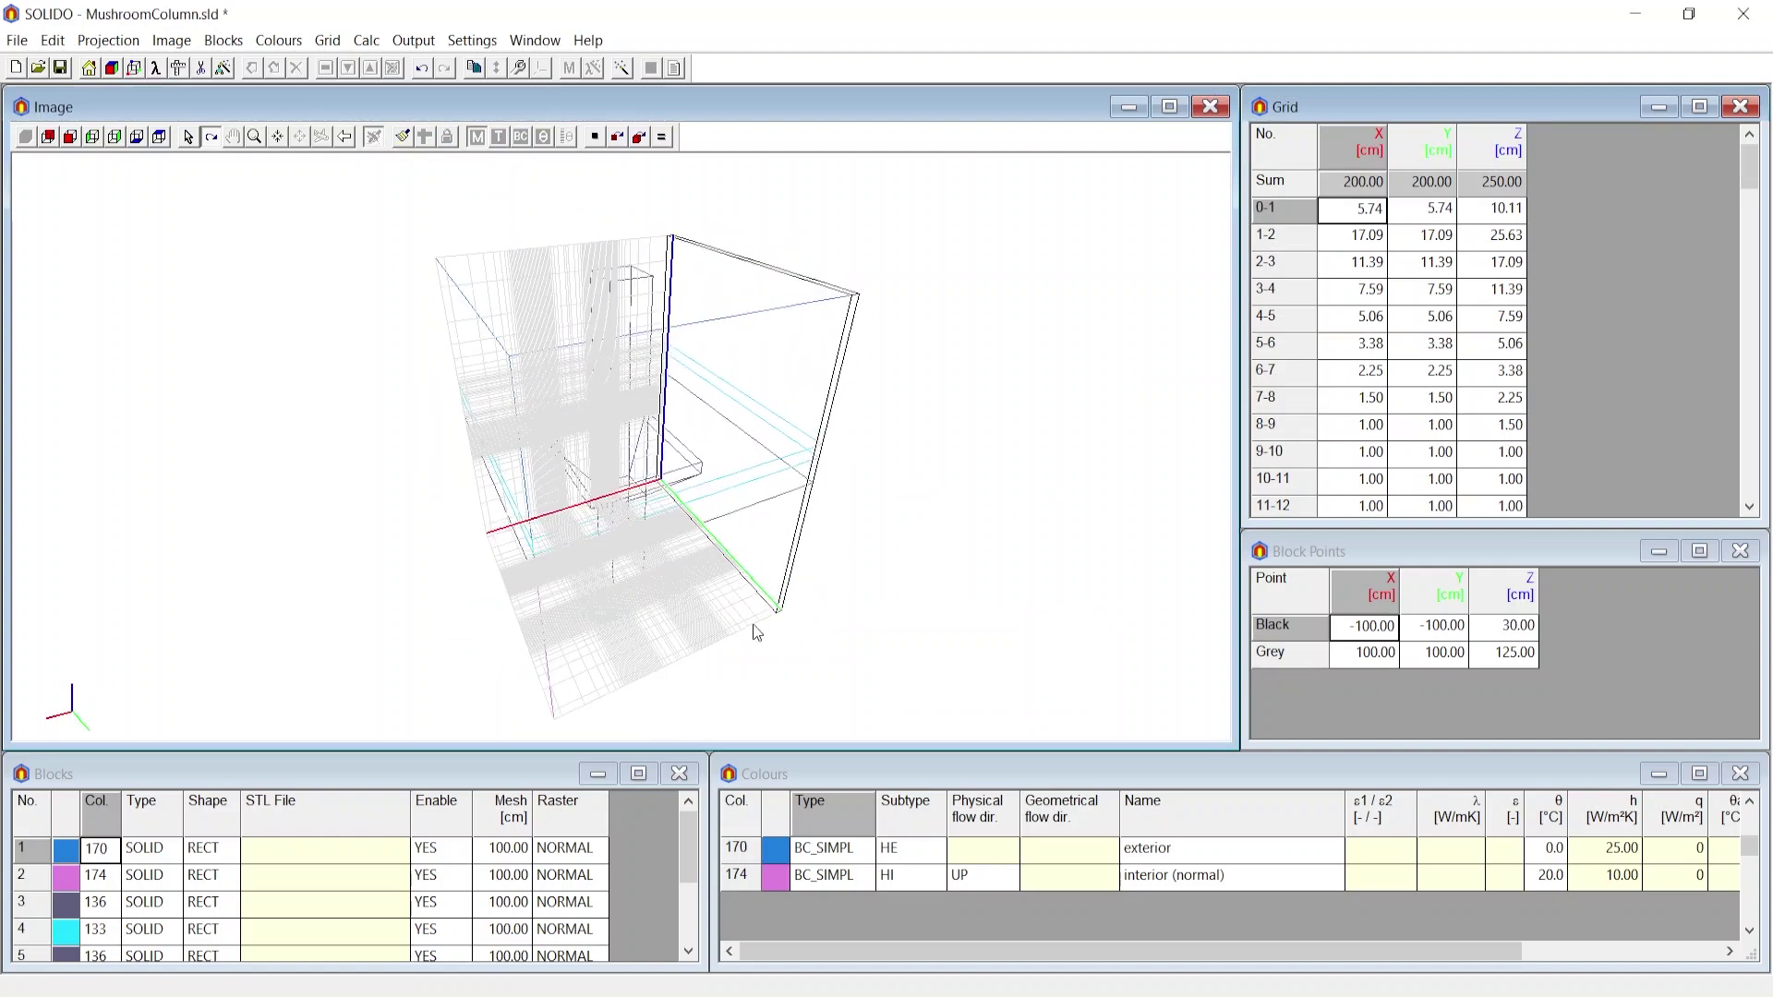
scroll(566, 617, "up", 3)
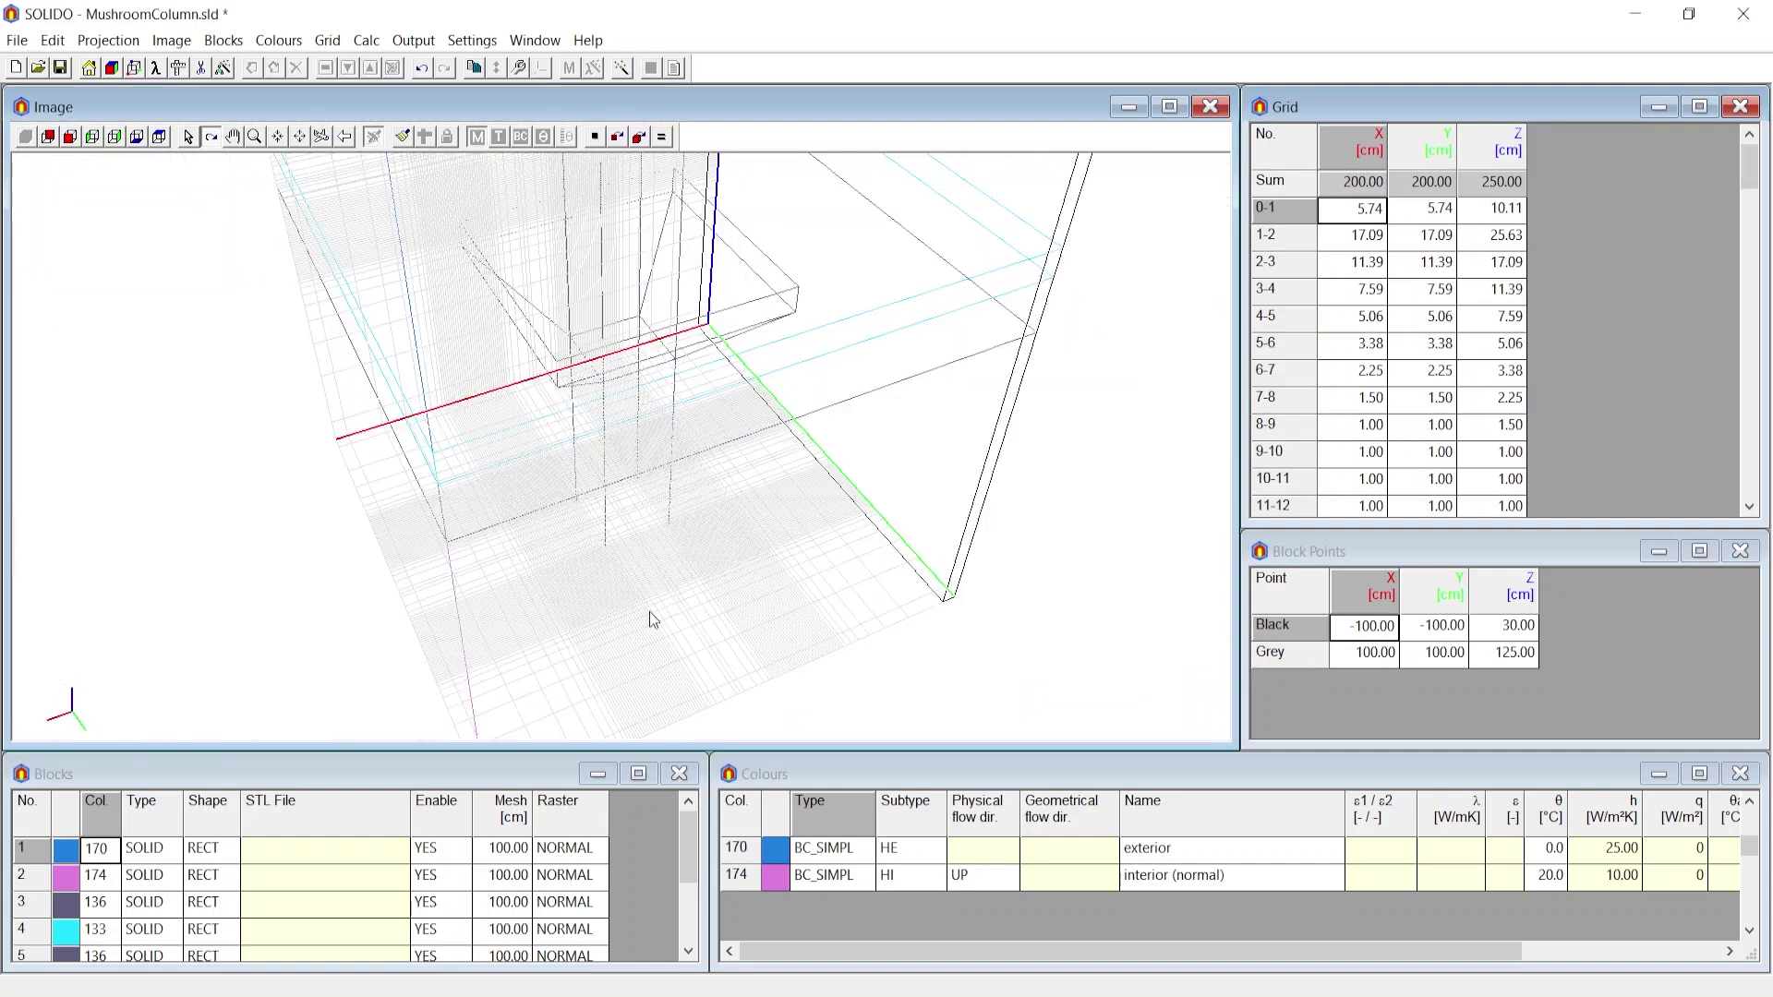
scroll(739, 581, "down", 3)
left_click_drag(667, 587, 697, 637)
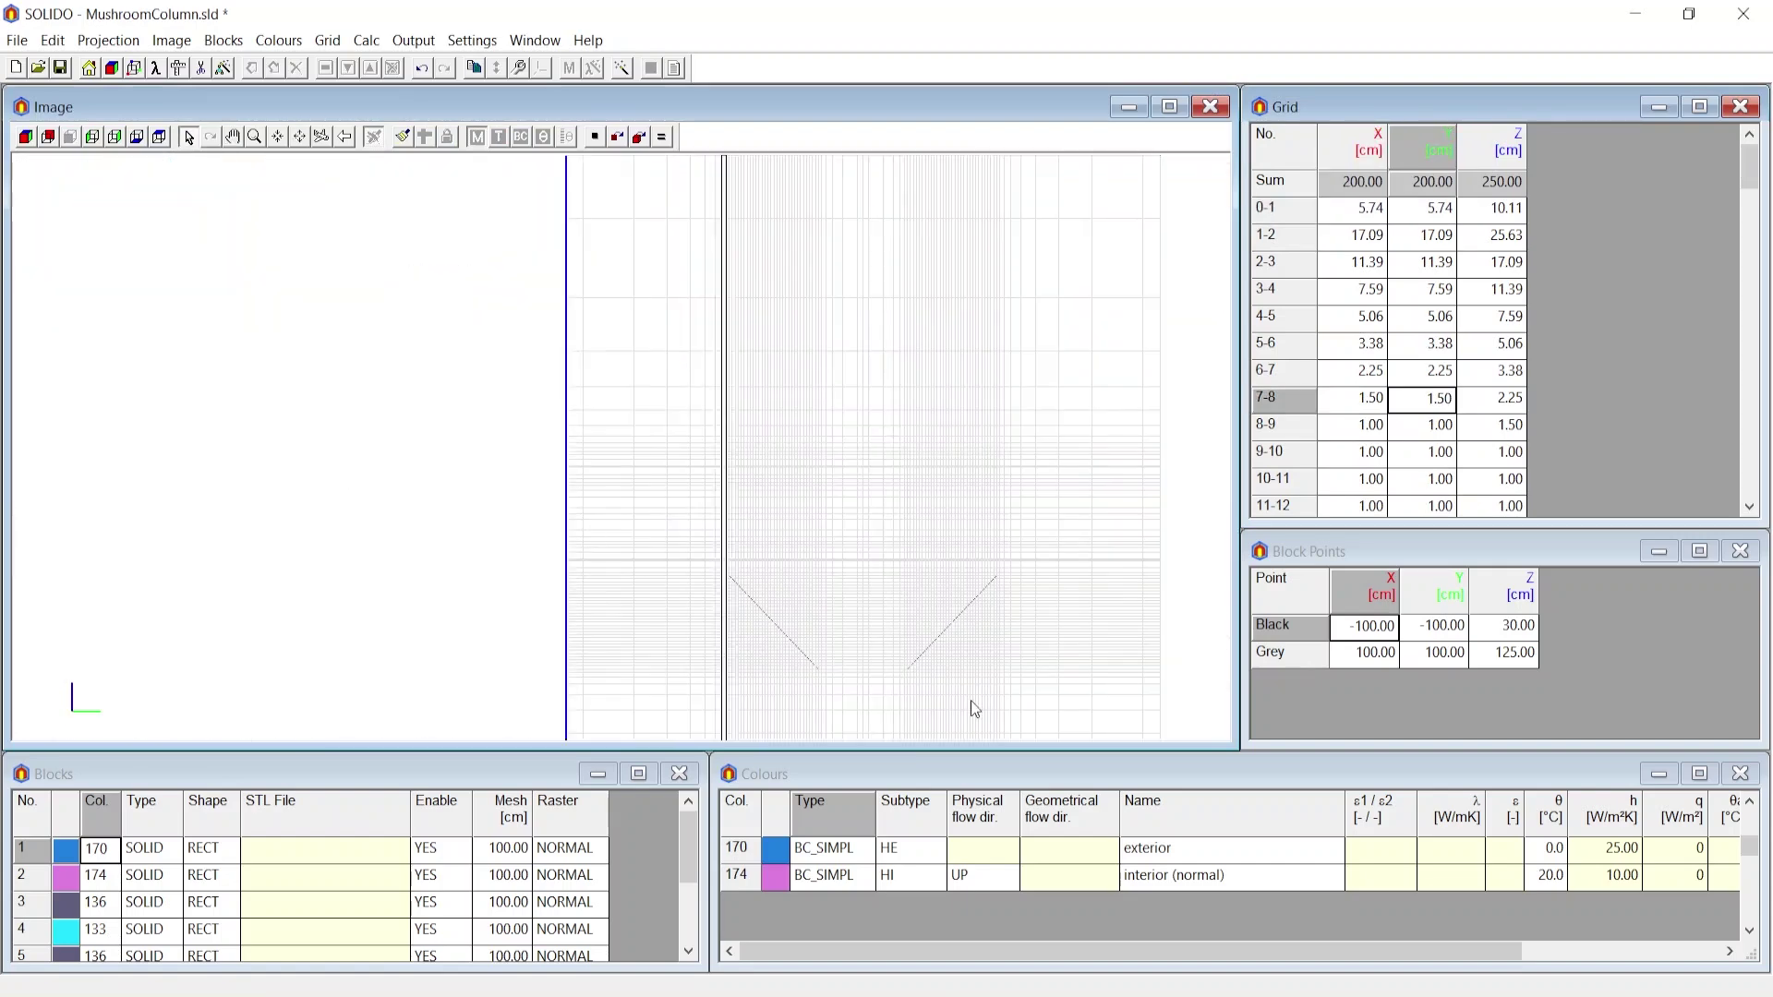
scroll(909, 688, "up", 5)
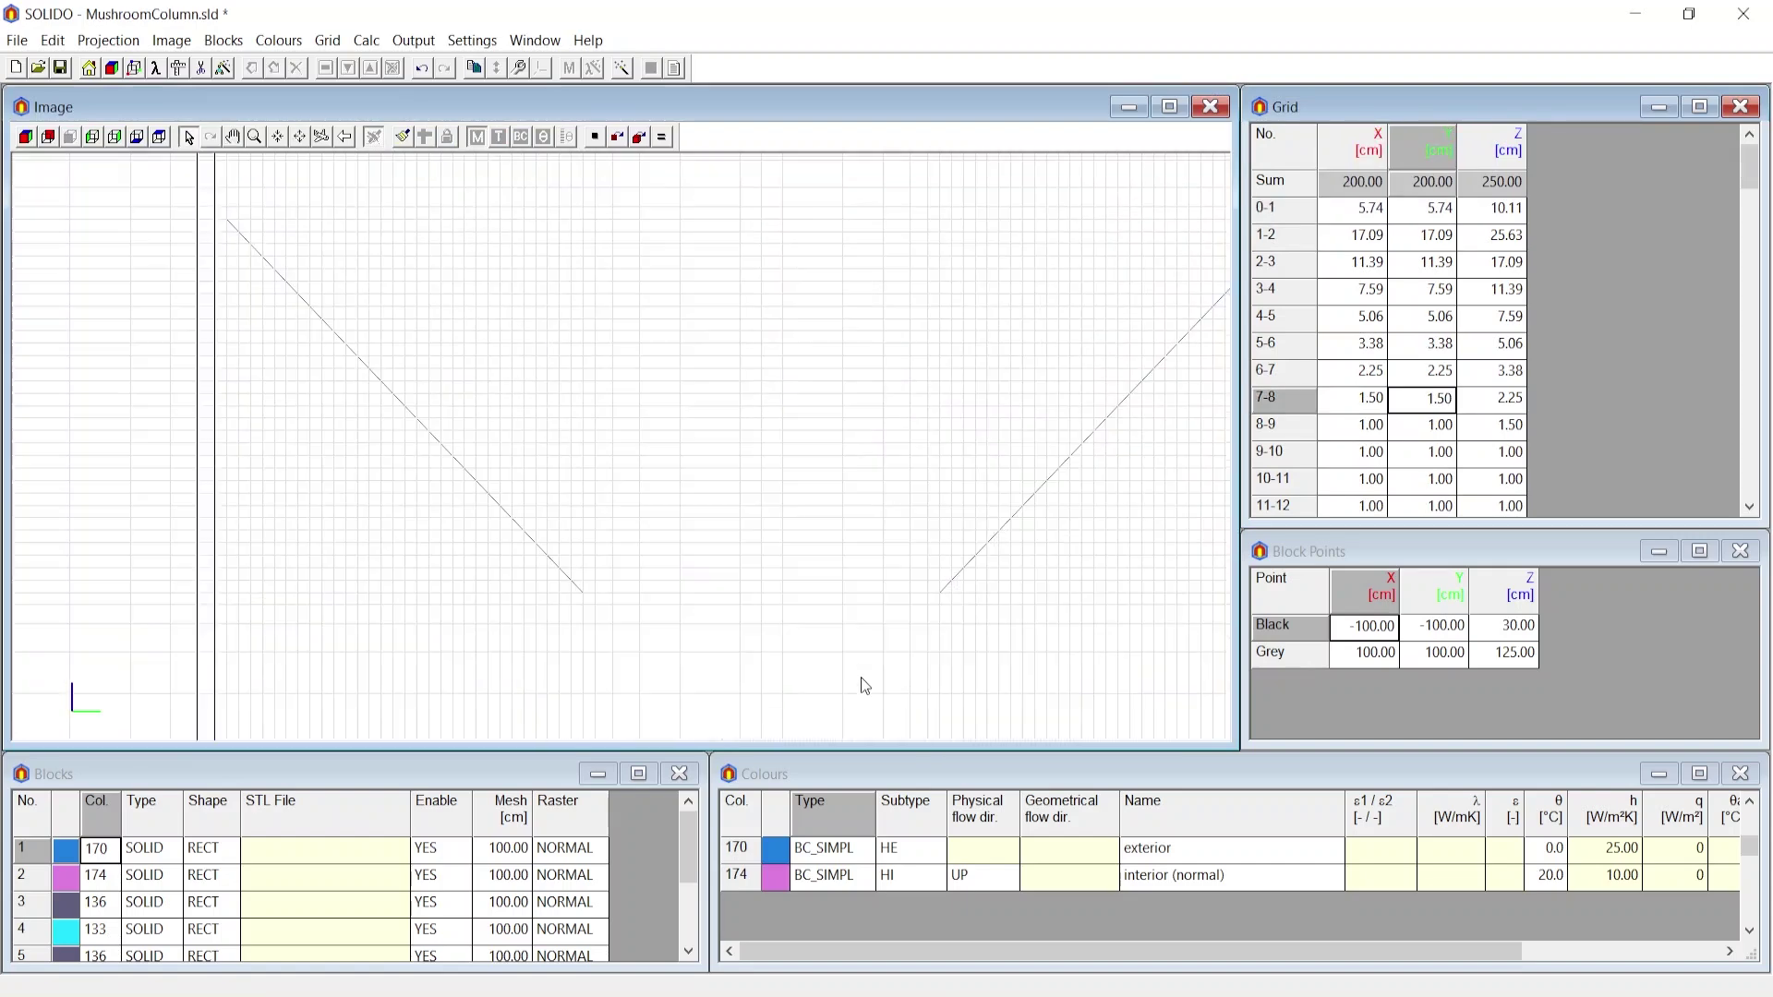
Triangulate the mushroom column on its refined grid, view it from below in 3D and rasterise it.
scroll(499, 481, "down", 3)
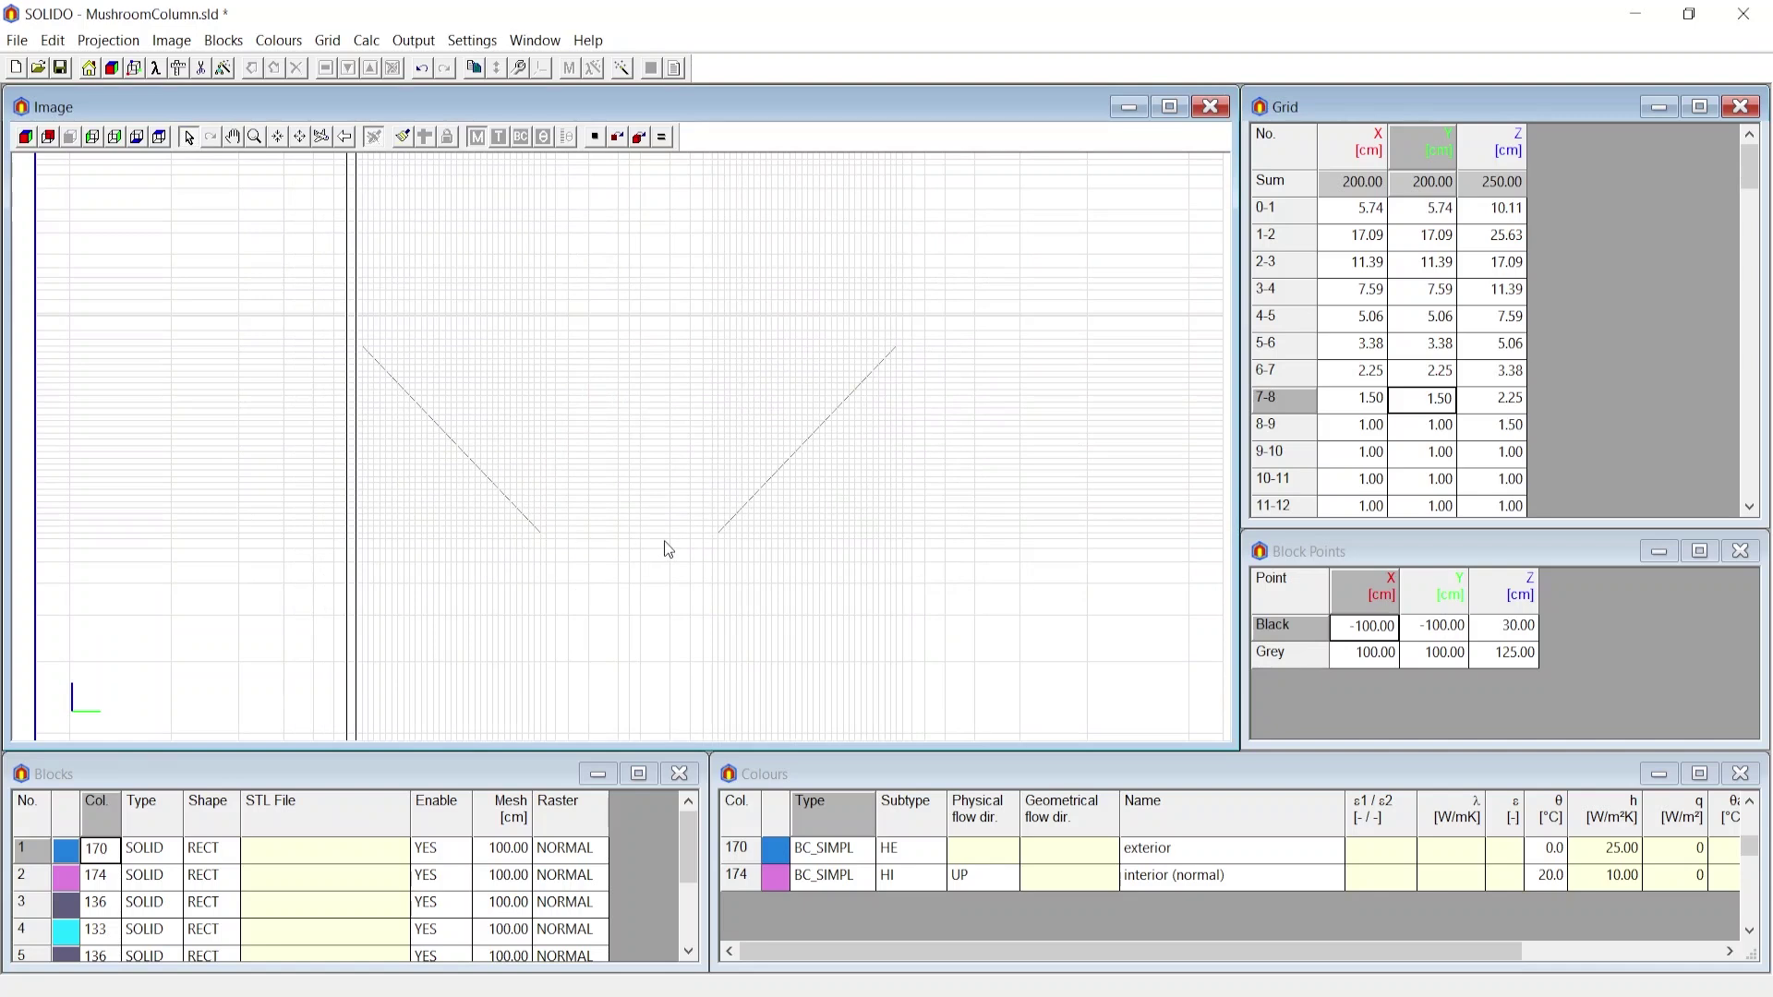
scroll(867, 380, "down", 5)
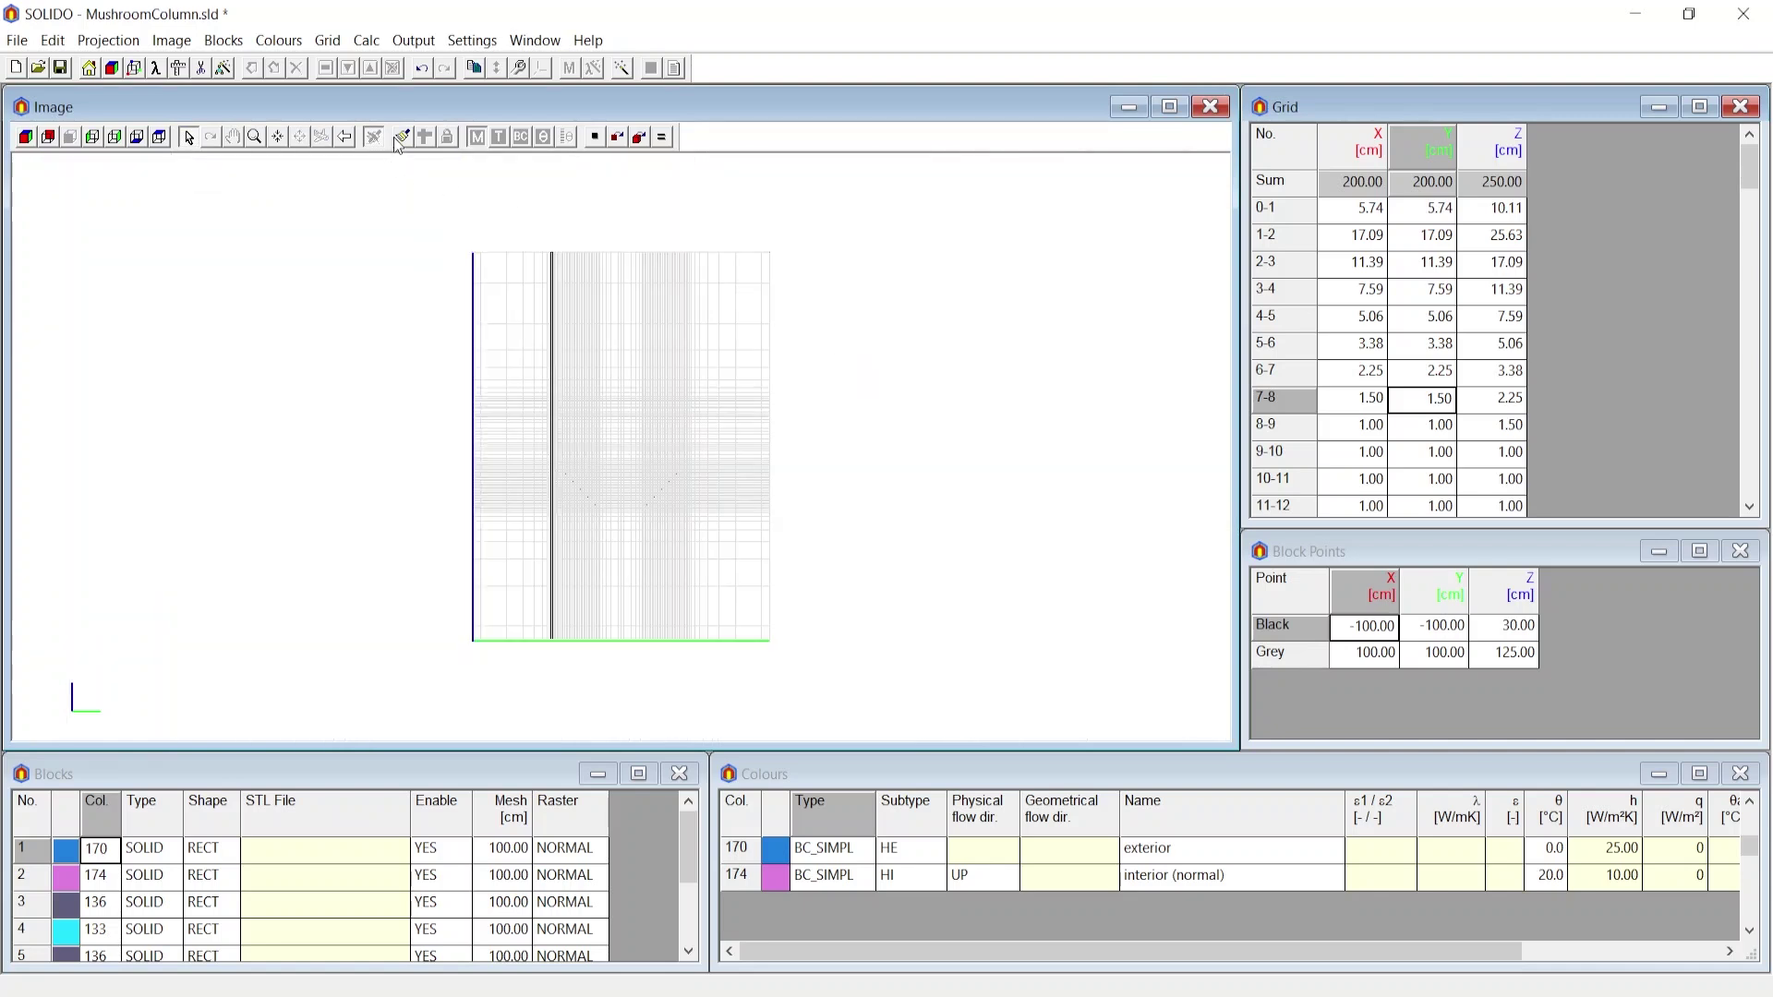
left_click(403, 137)
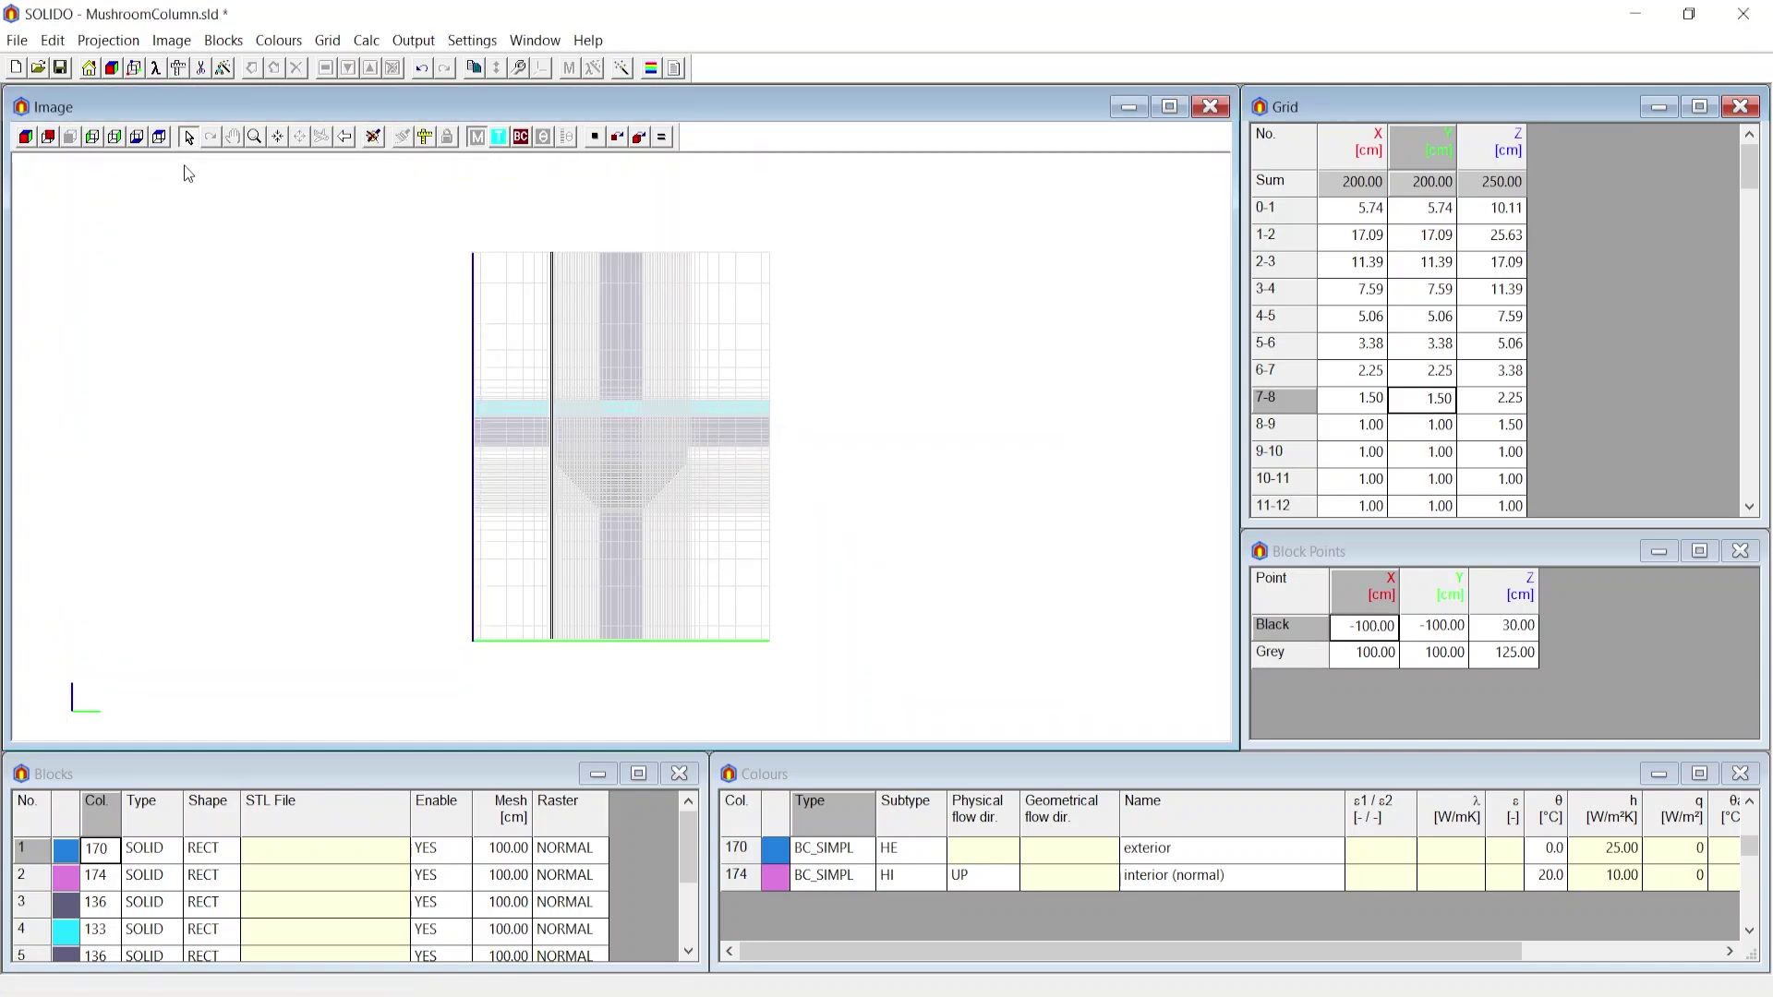
left_click(25, 137)
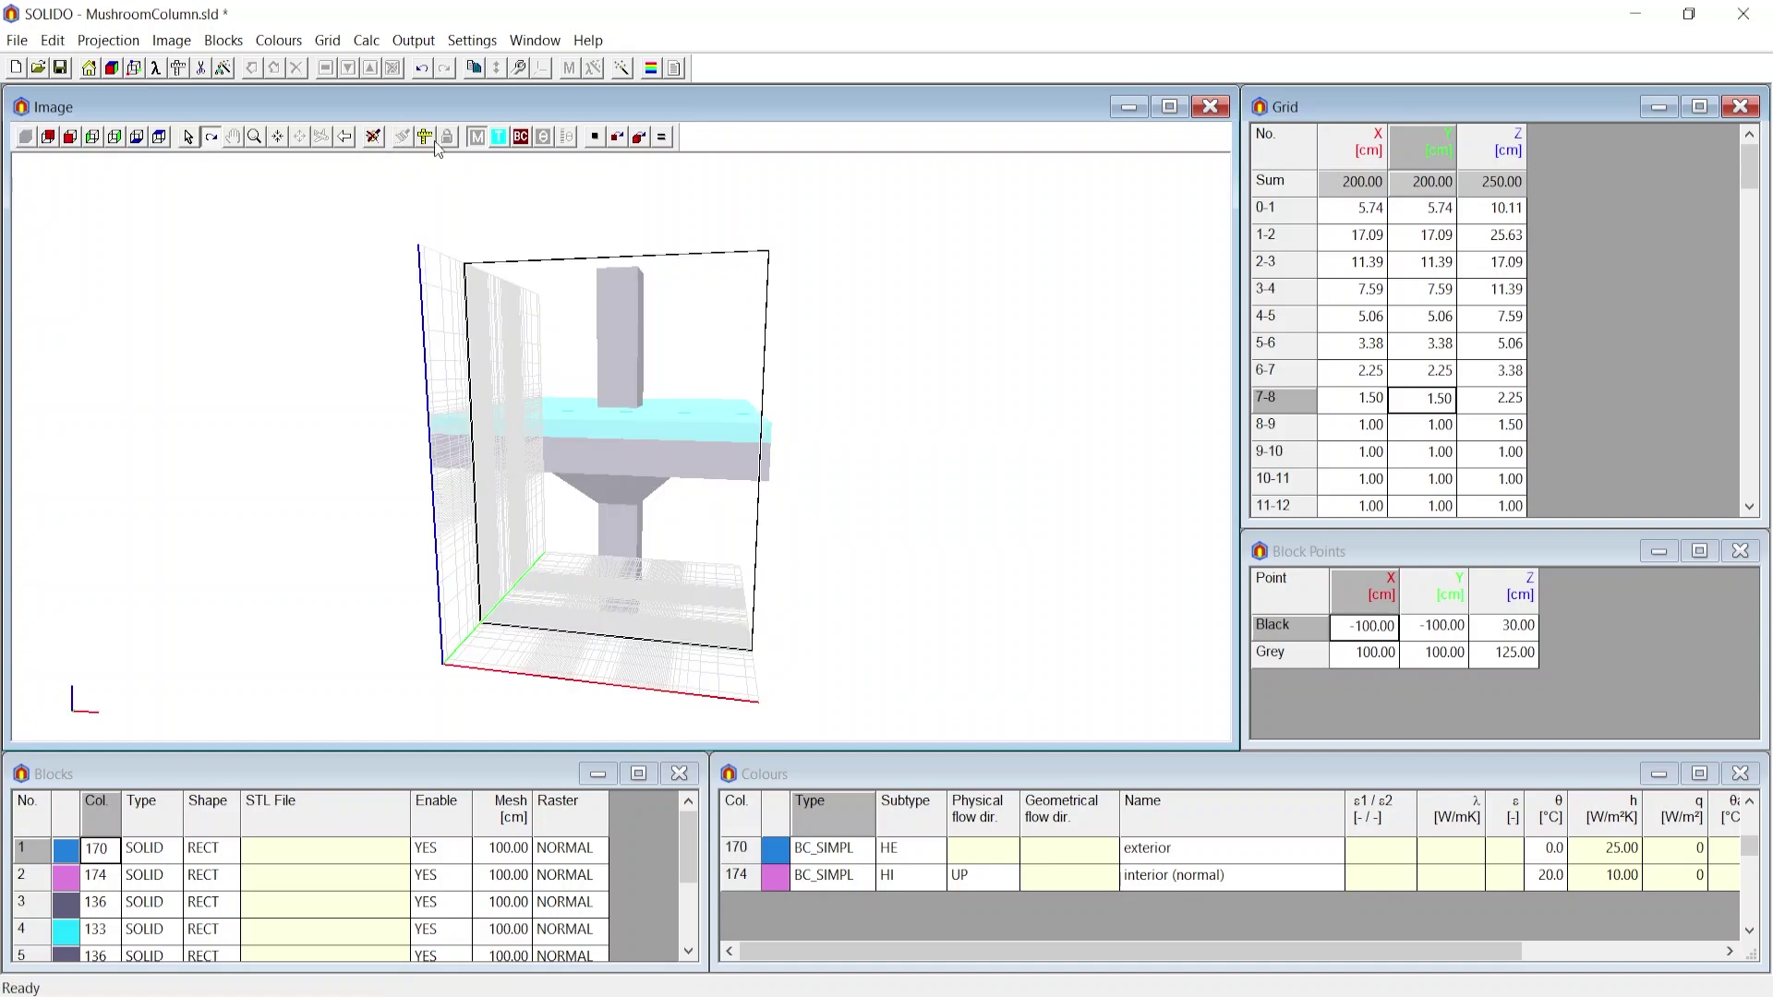
mouse_move(439, 157)
left_mouse_down()
mouse_move(684, 368)
mouse_move(613, 249)
mouse_move(412, 162)
left_mouse_up()
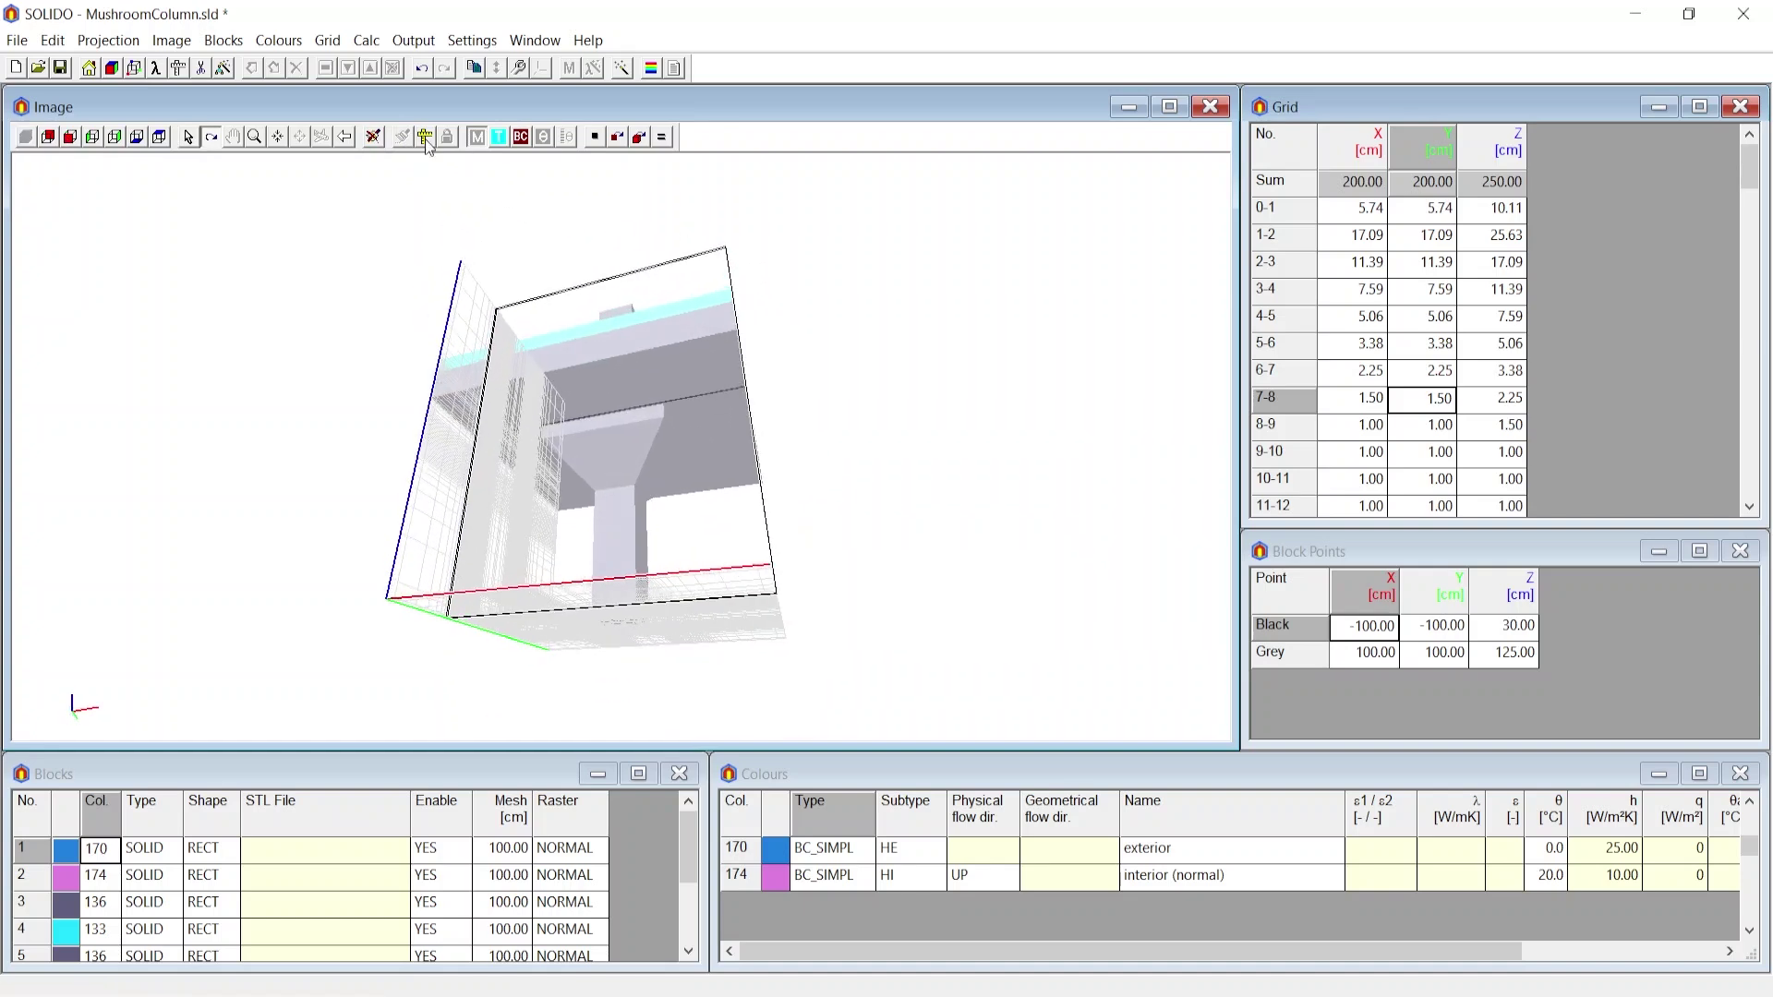
left_click(425, 138)
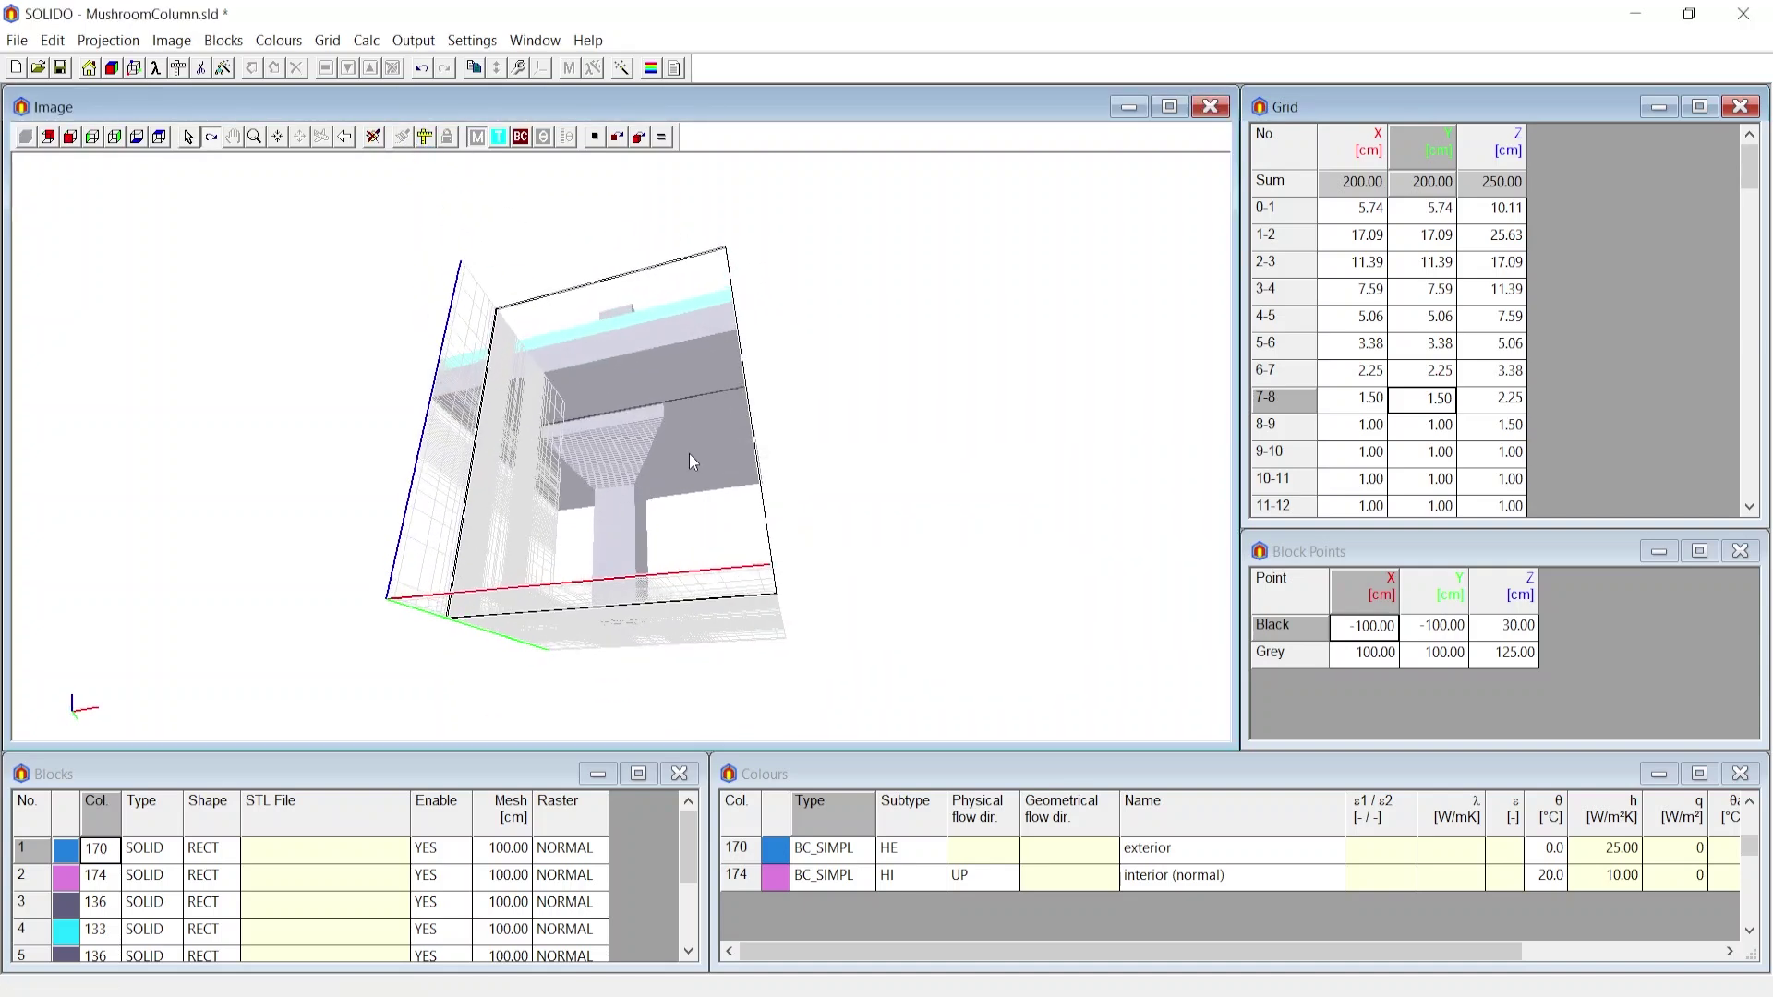
Examine the stepped sloped faces of the rasterised column head in 3D from the side and from below.
scroll(689, 452, "up", 4)
left_click(135, 904)
scroll(734, 440, "down", 4)
left_click_drag(729, 454, 725, 515)
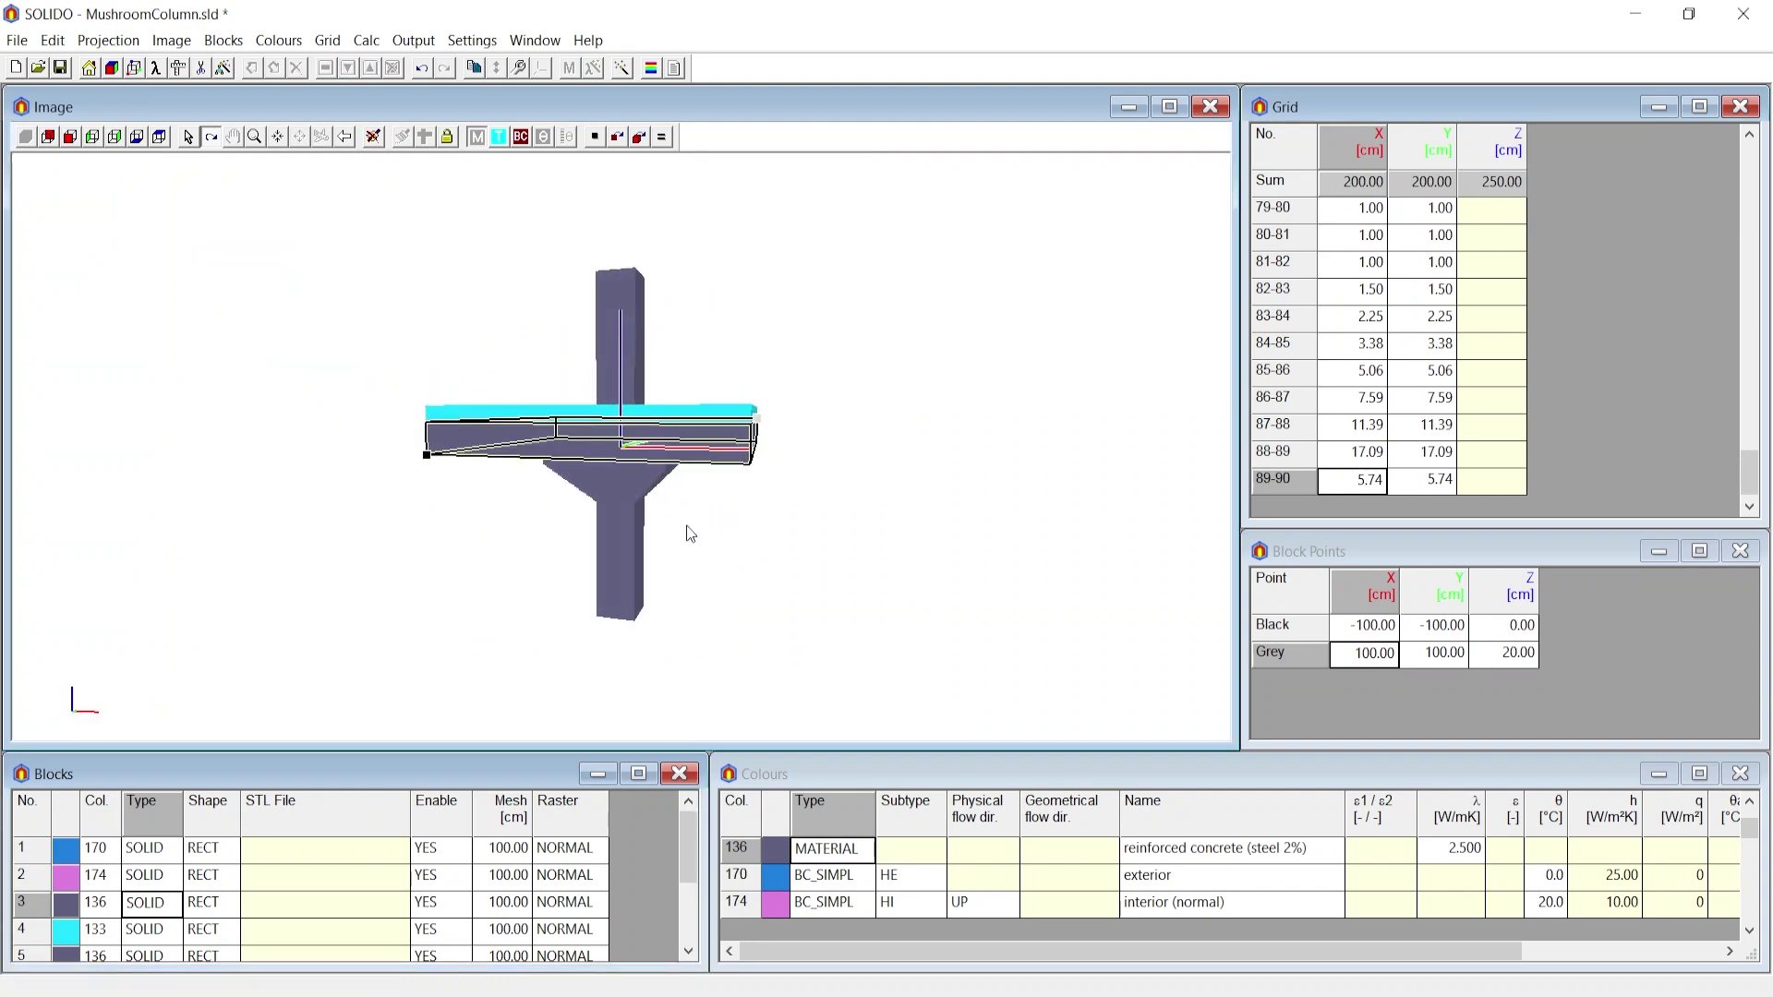
scroll(707, 539, "up", 3)
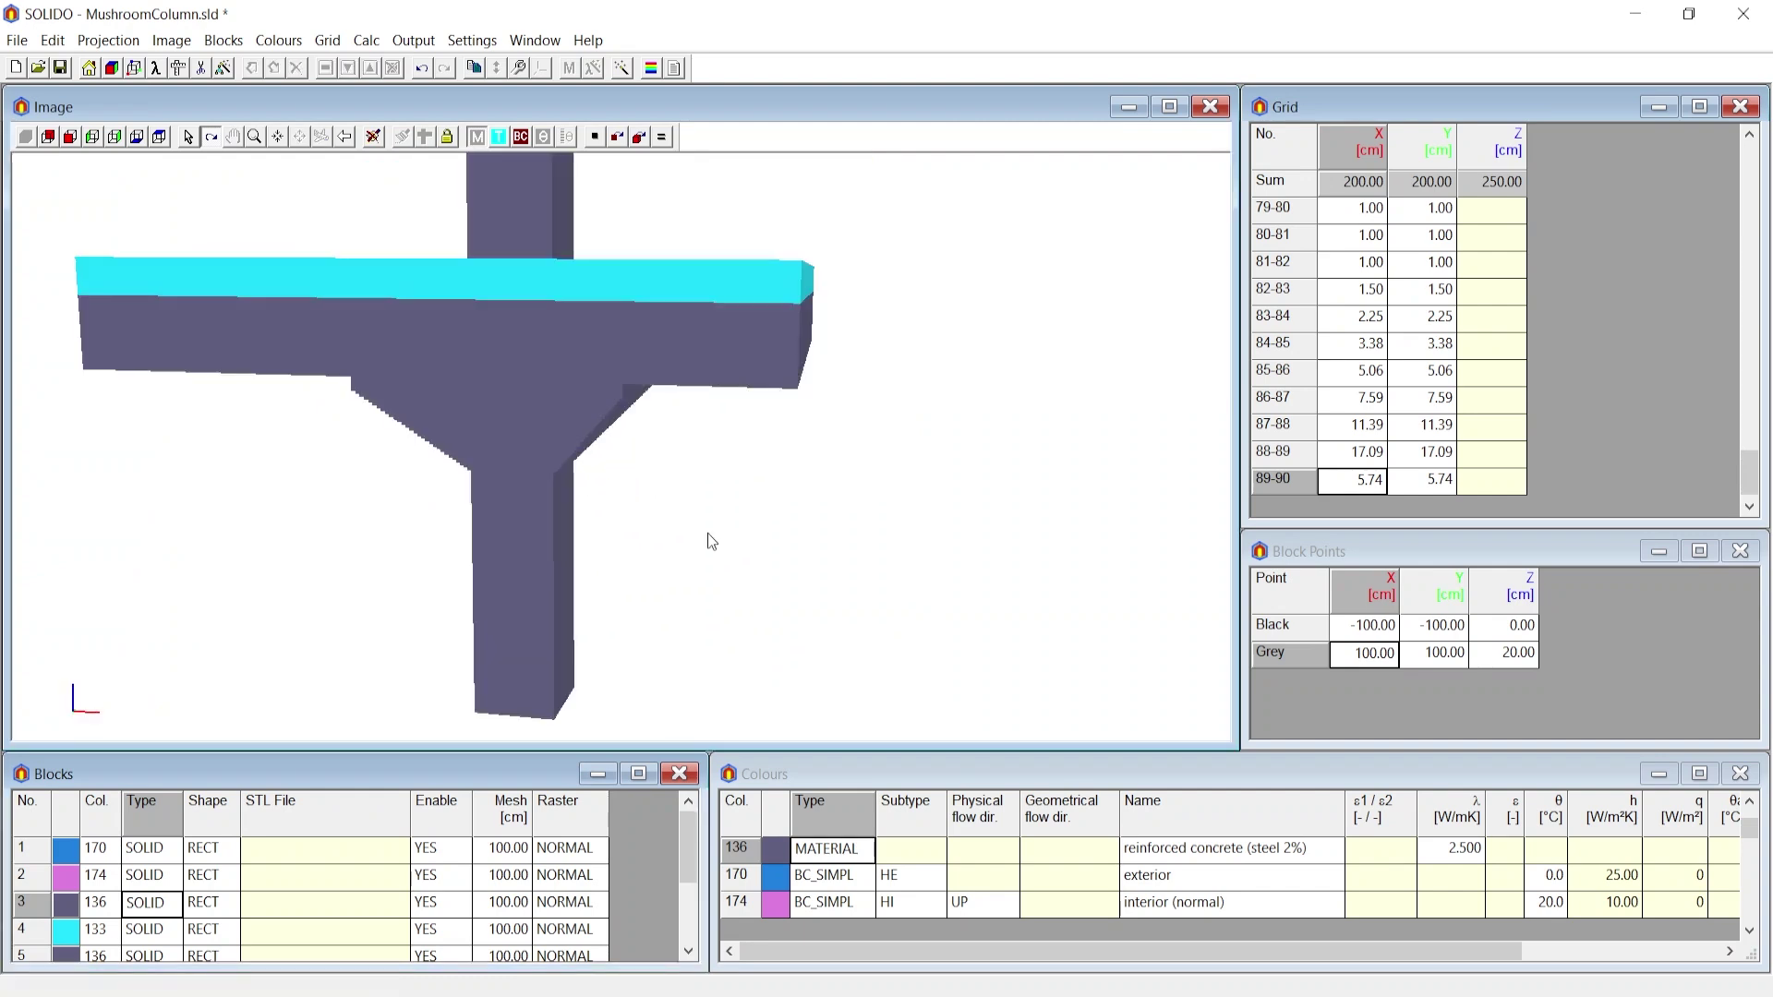
scroll(707, 528, "down", 3)
left_click_drag(684, 471, 569, 472)
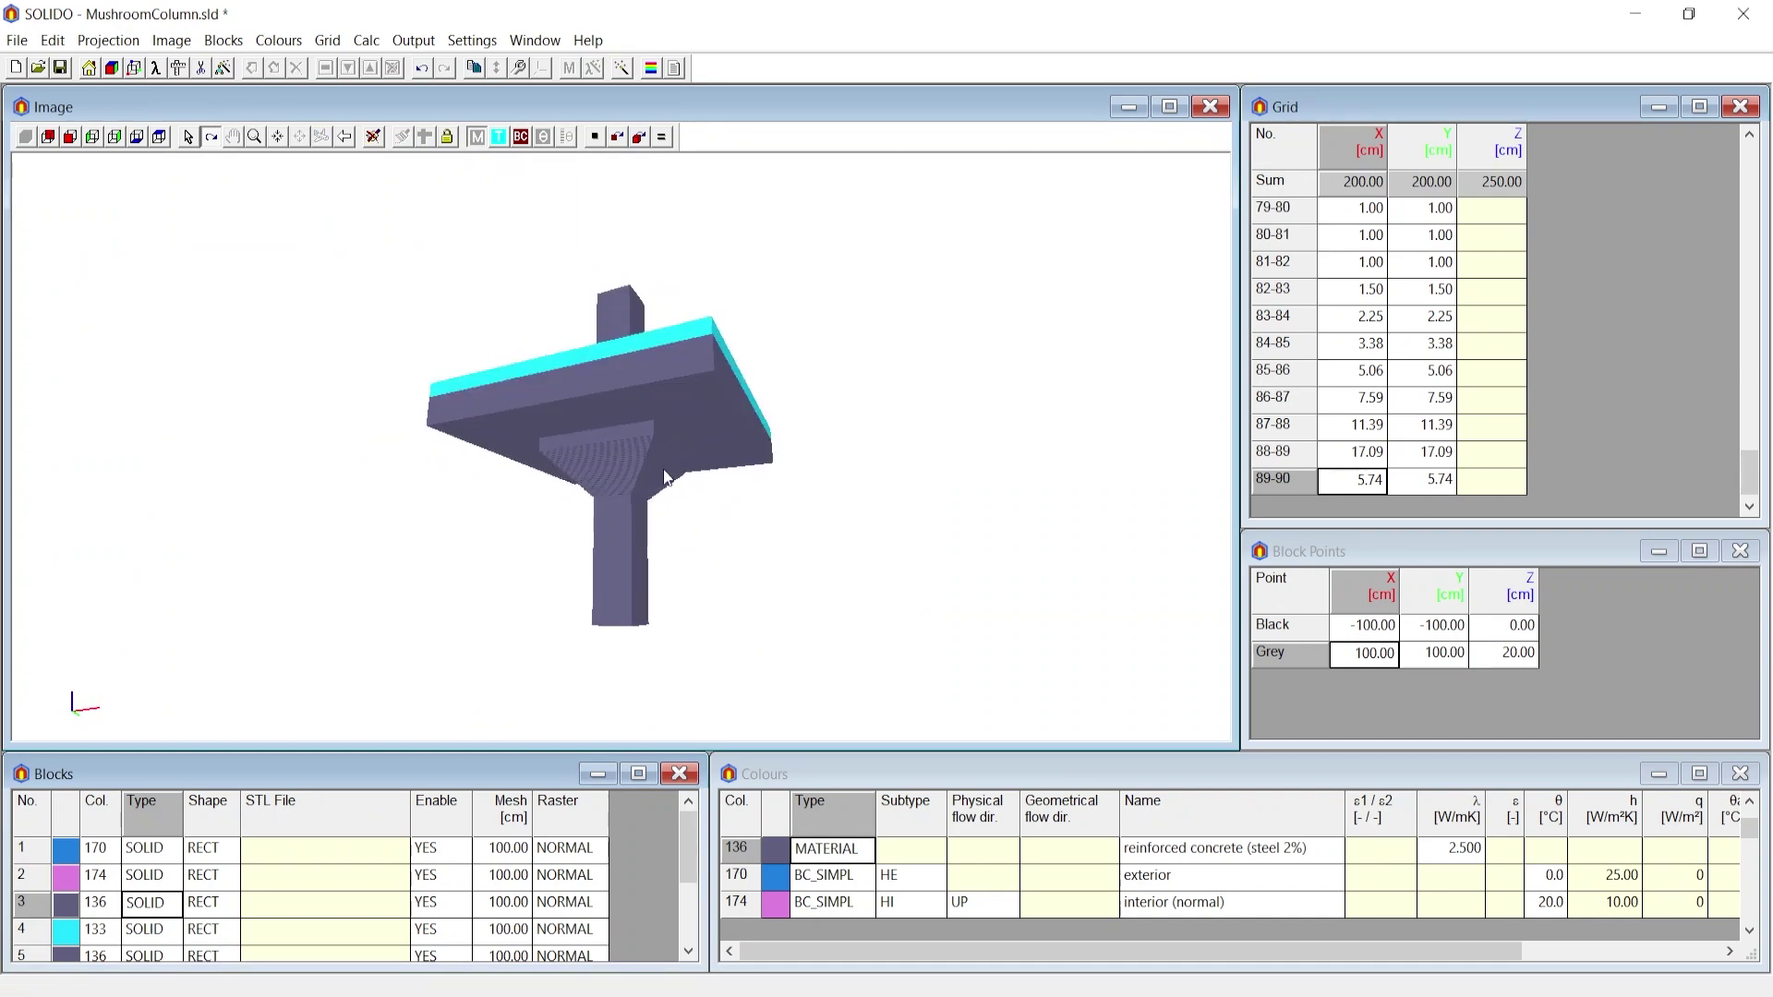
scroll(637, 473, "up", 5)
Check the file types available for saving the model, including TRISCO Data Files (*.trc), without saving a copy.
left_click(19, 41)
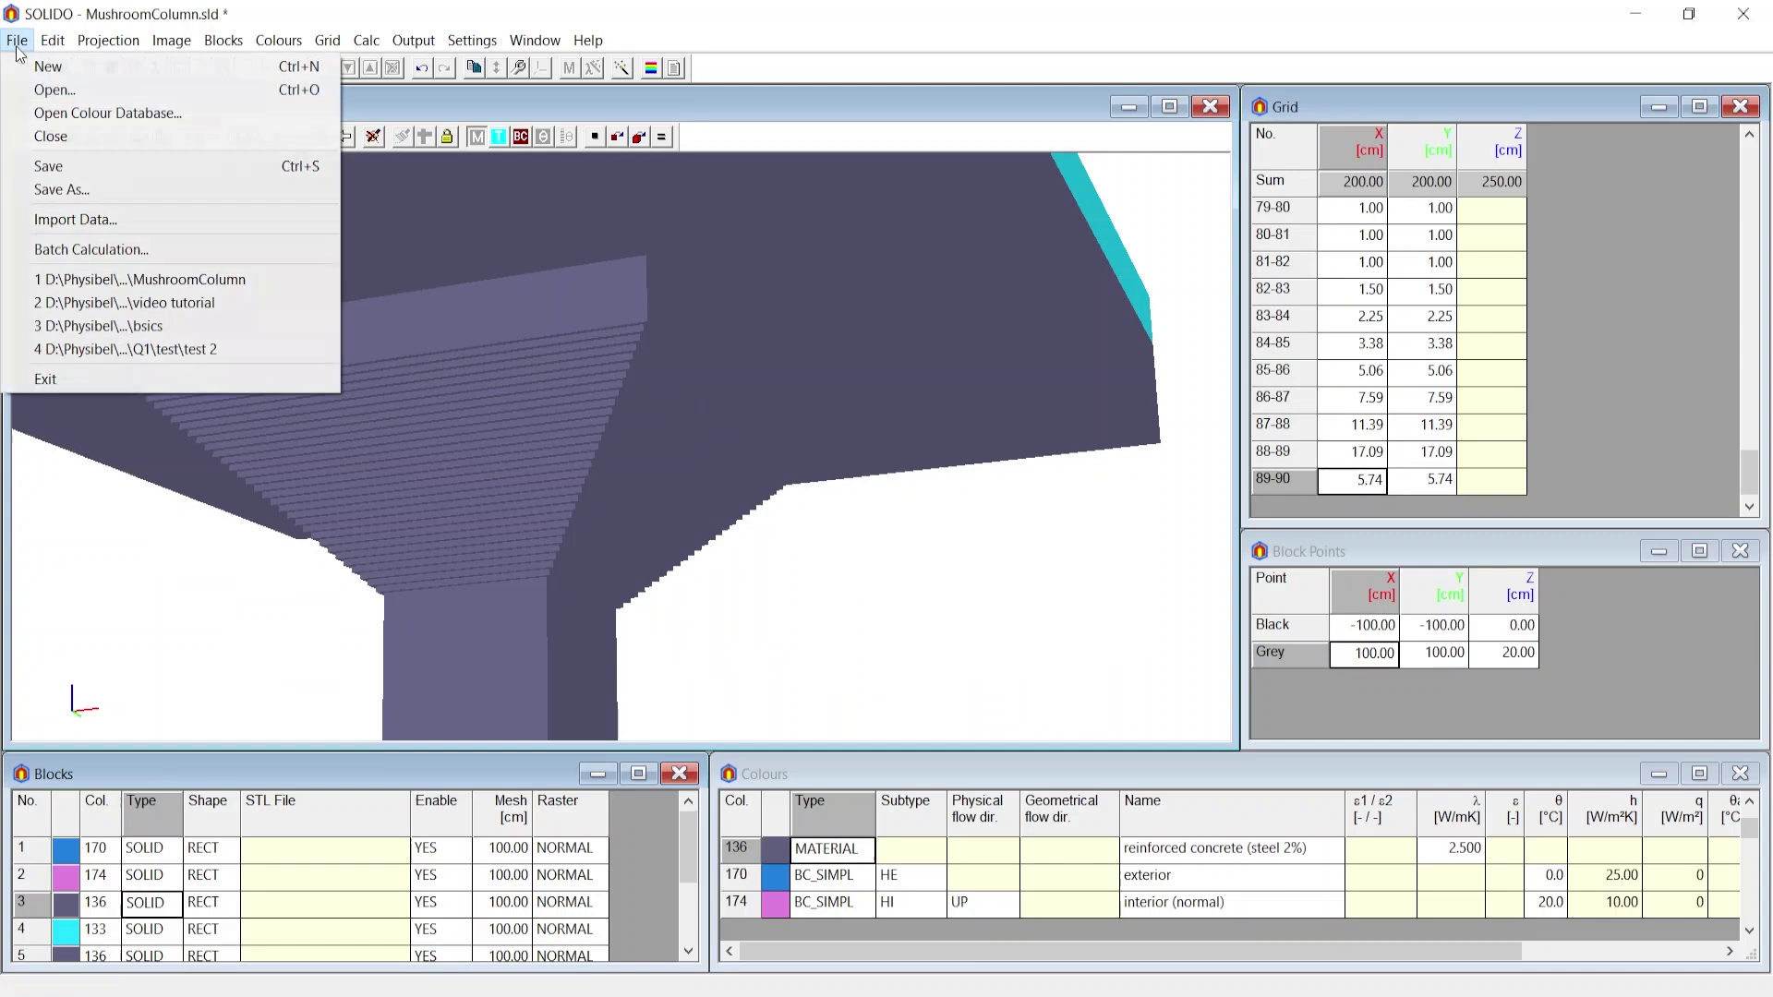
left_click(75, 190)
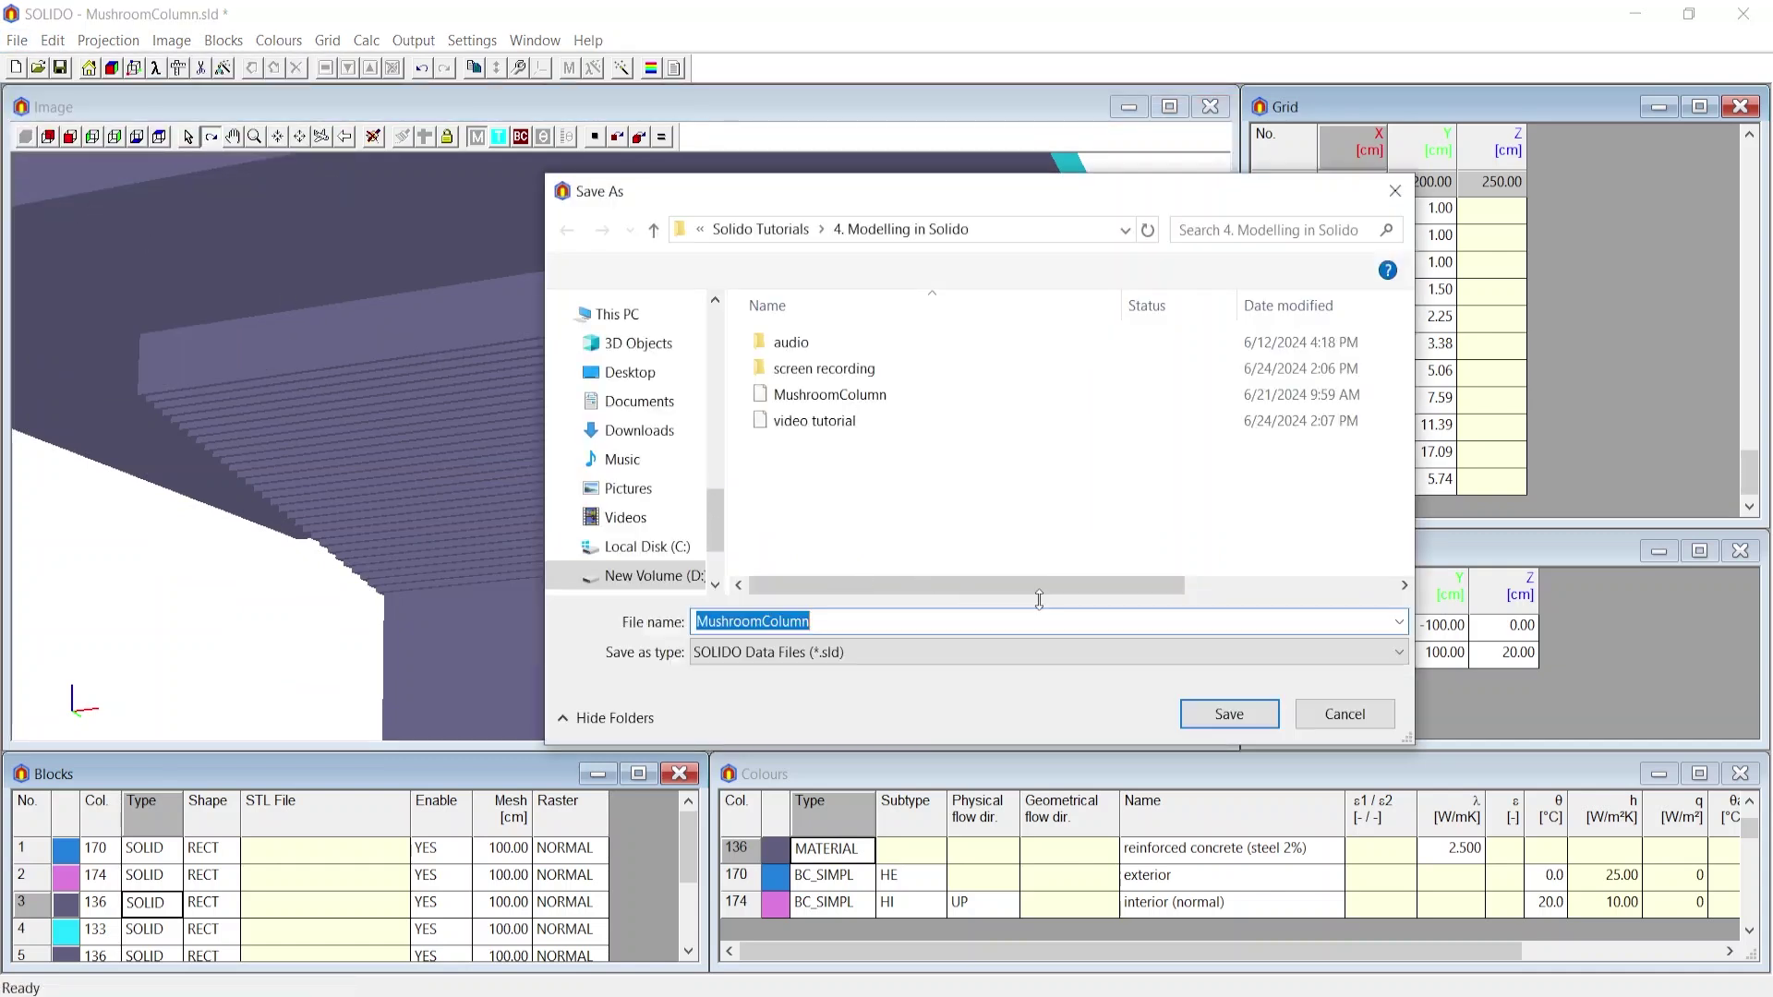
left_click(1100, 658)
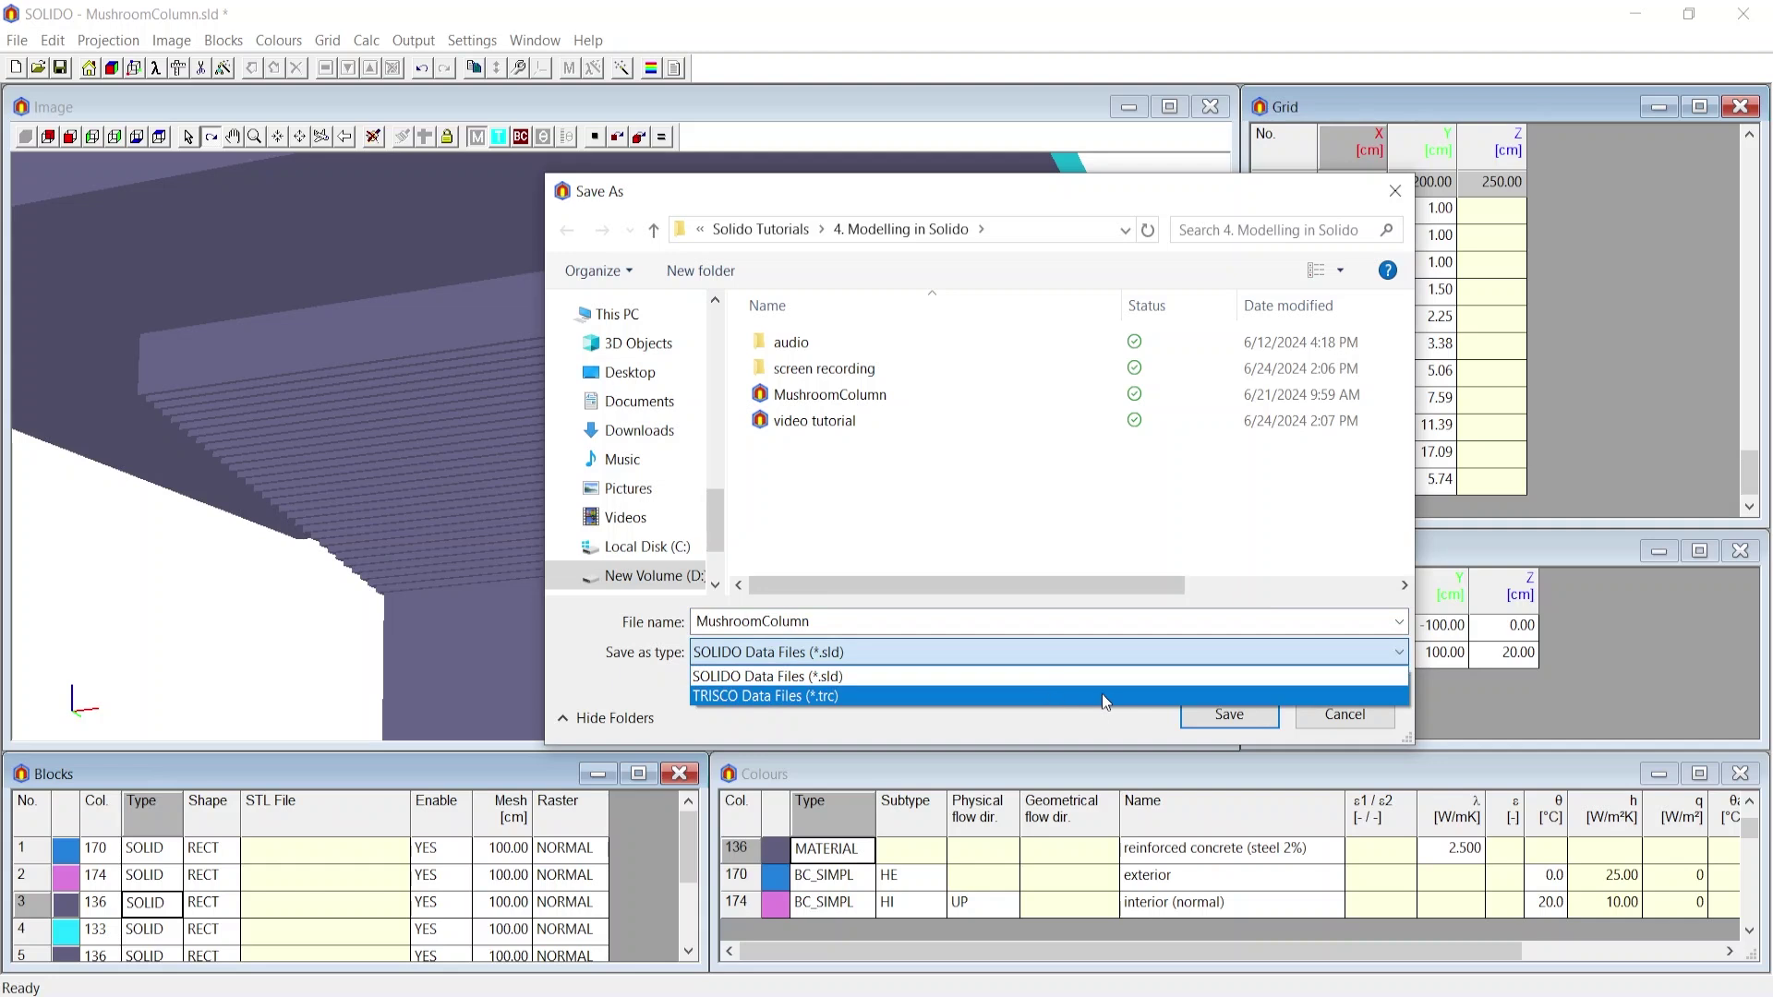
left_click(1342, 722)
left_click(1341, 720)
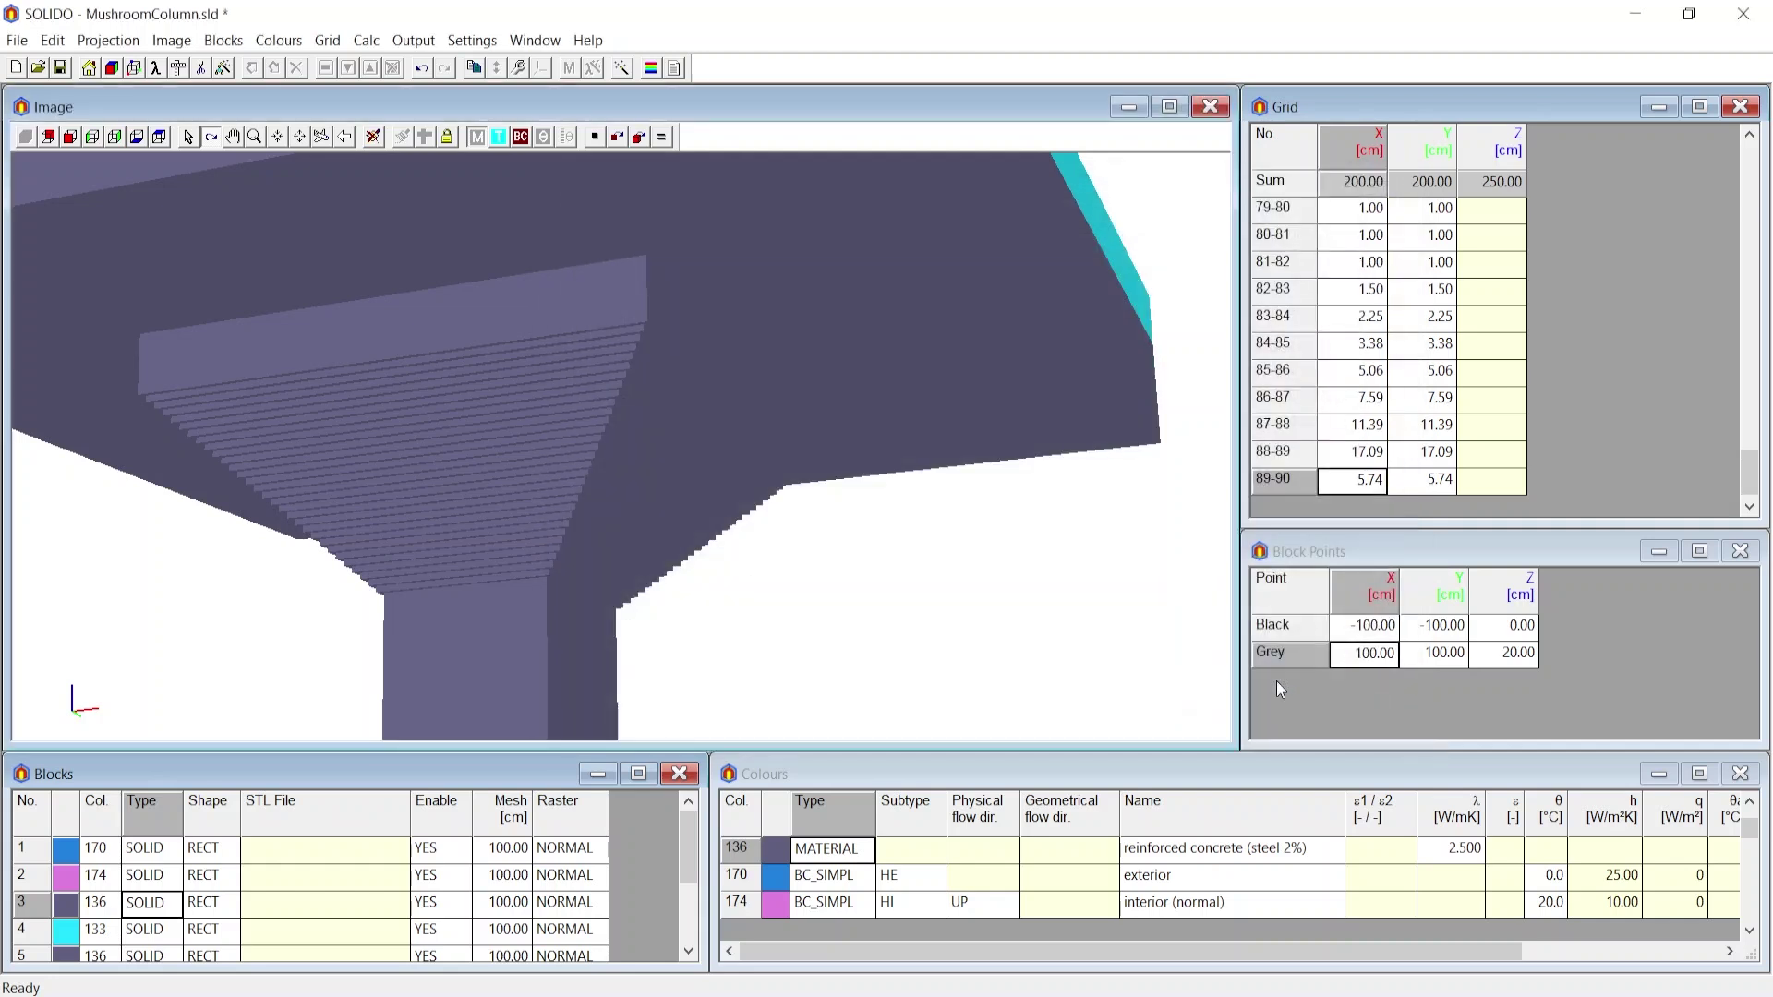
Apply grid fitting to the rasterised mushroom column and inspect the sloped faces of its column head up close.
scroll(792, 572, "down", 5)
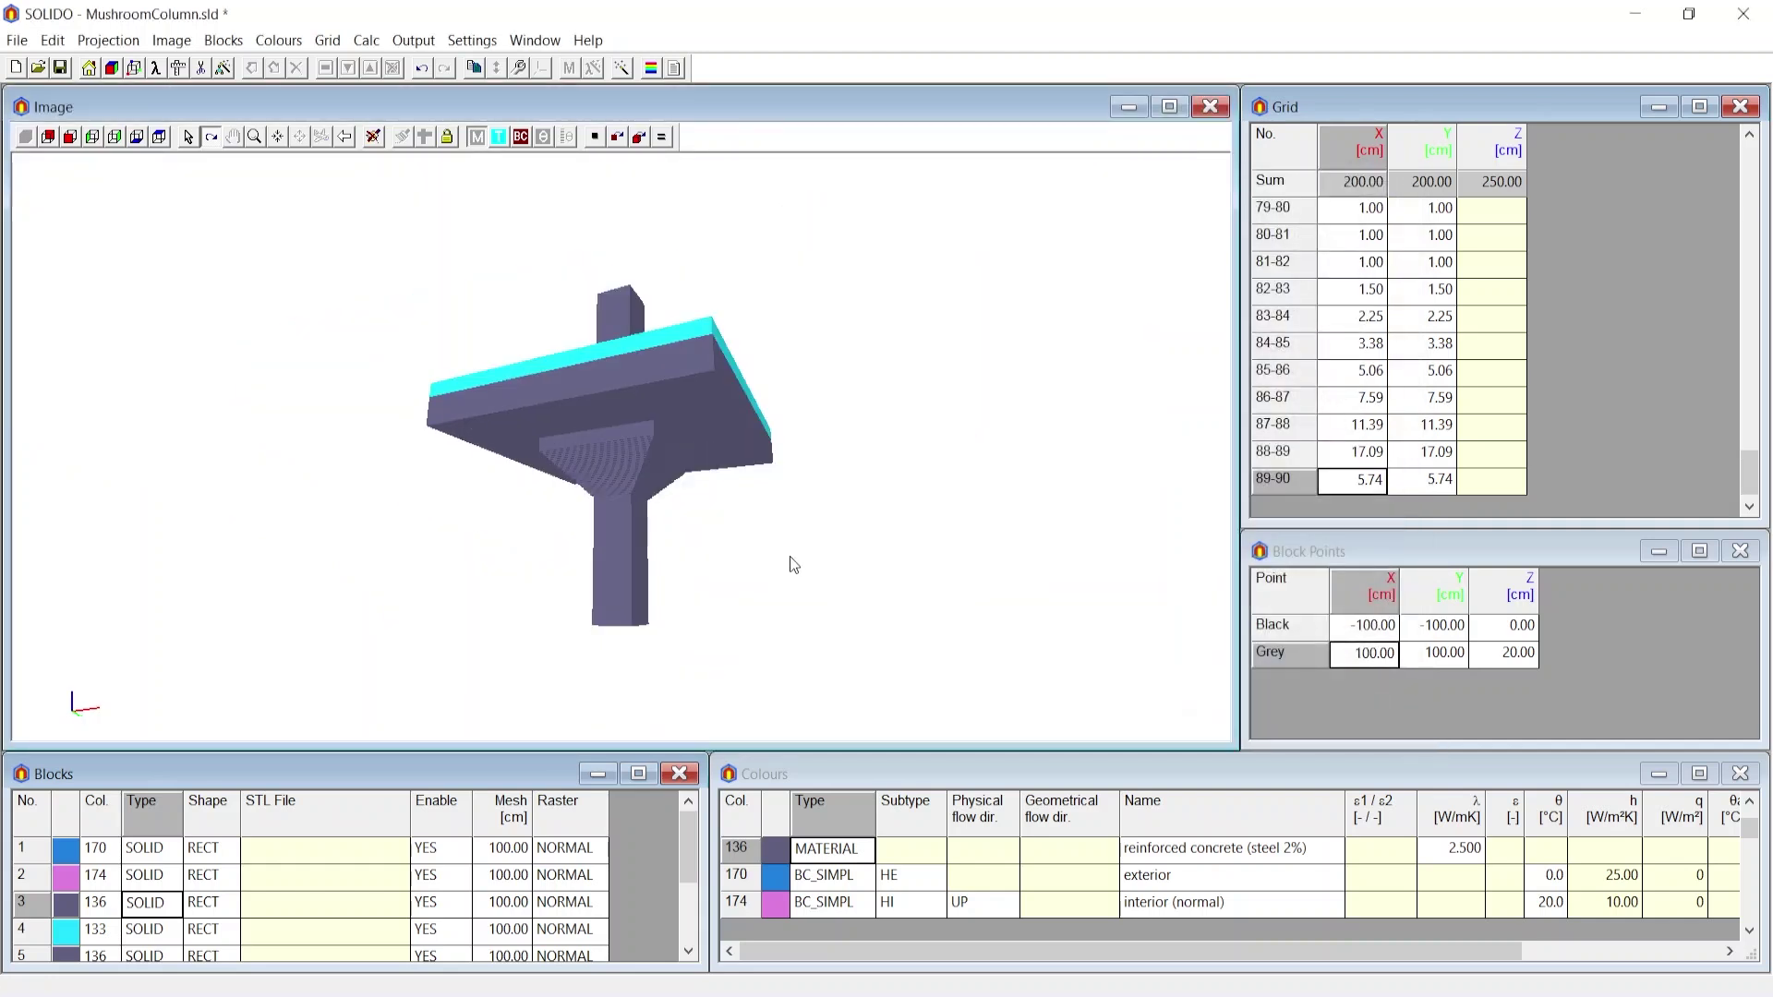
left_click(789, 556)
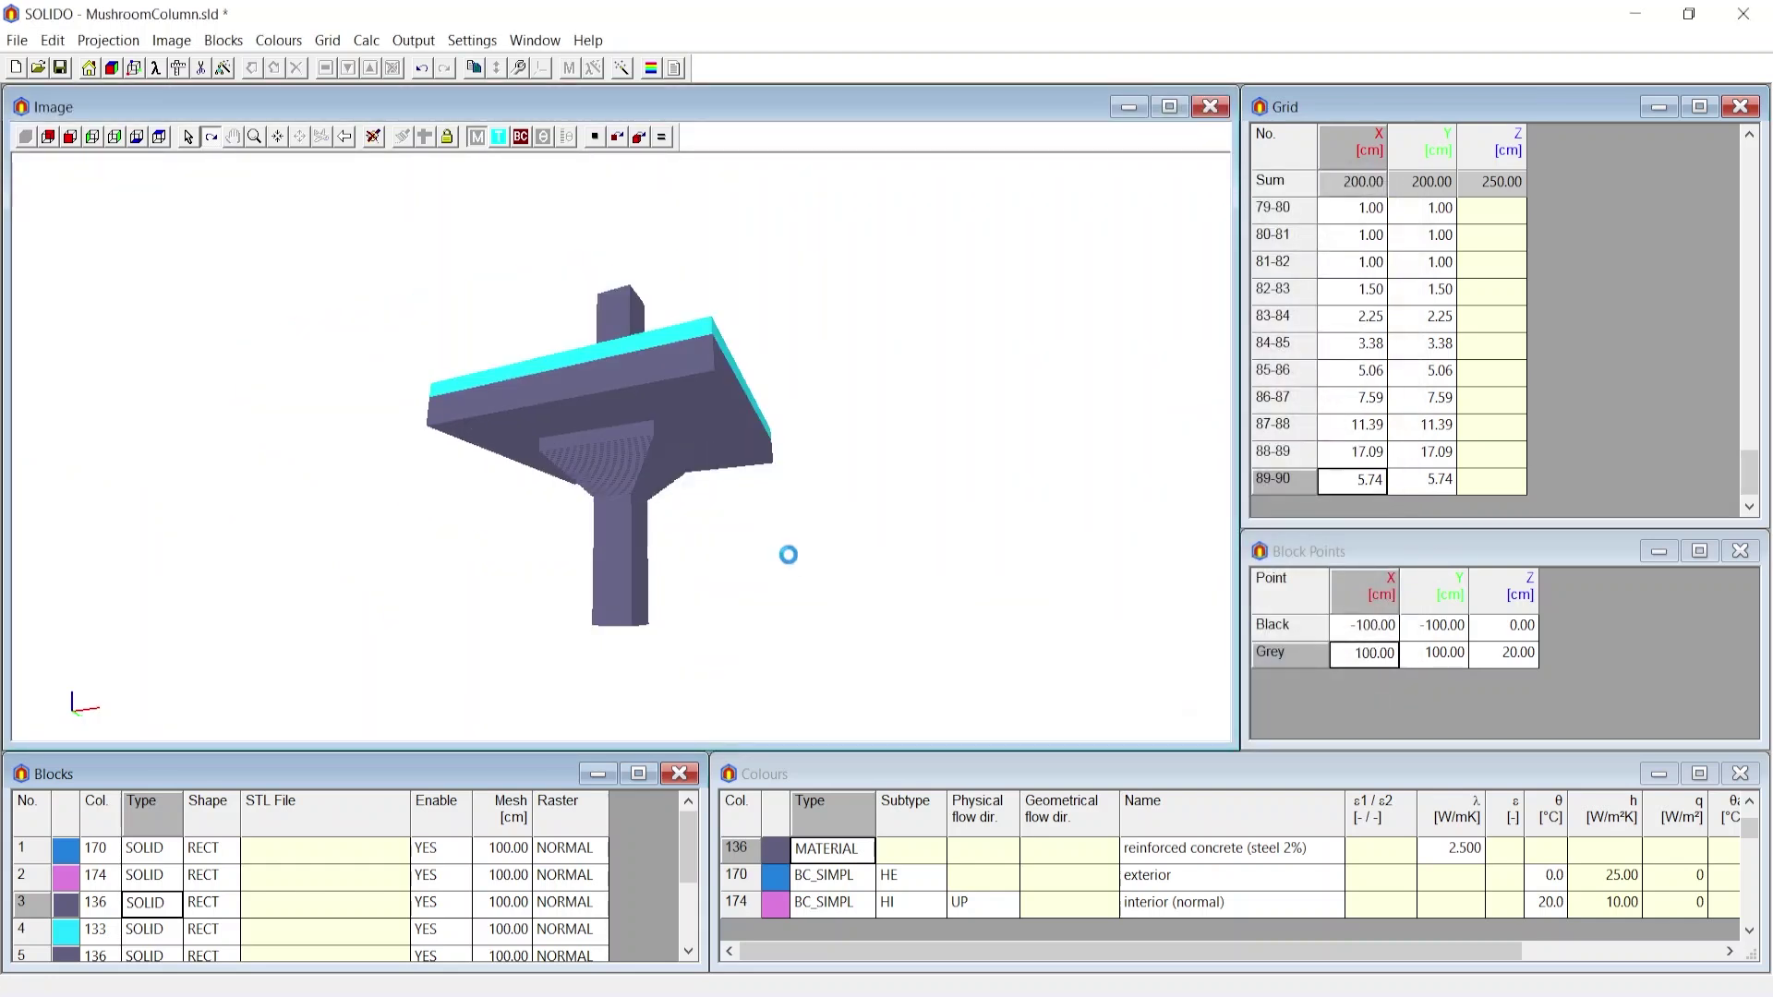
left_click(447, 137)
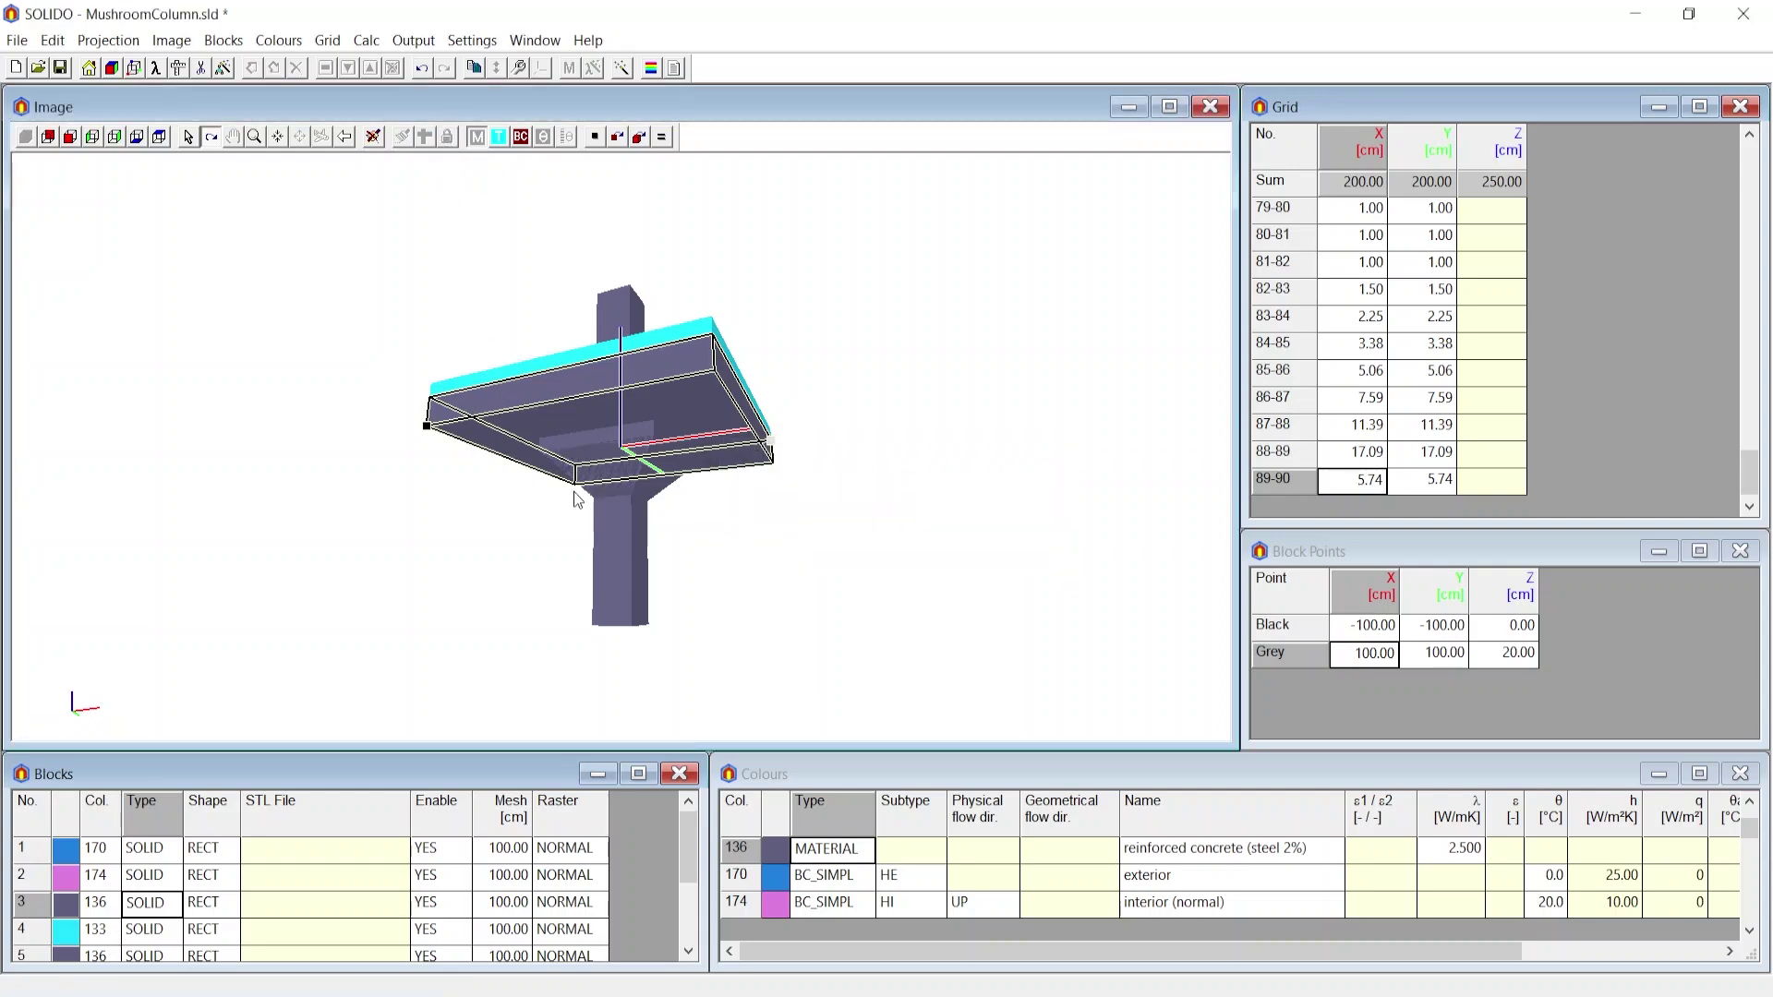
scroll(574, 491, "up", 3)
left_click_drag(573, 492, 617, 561)
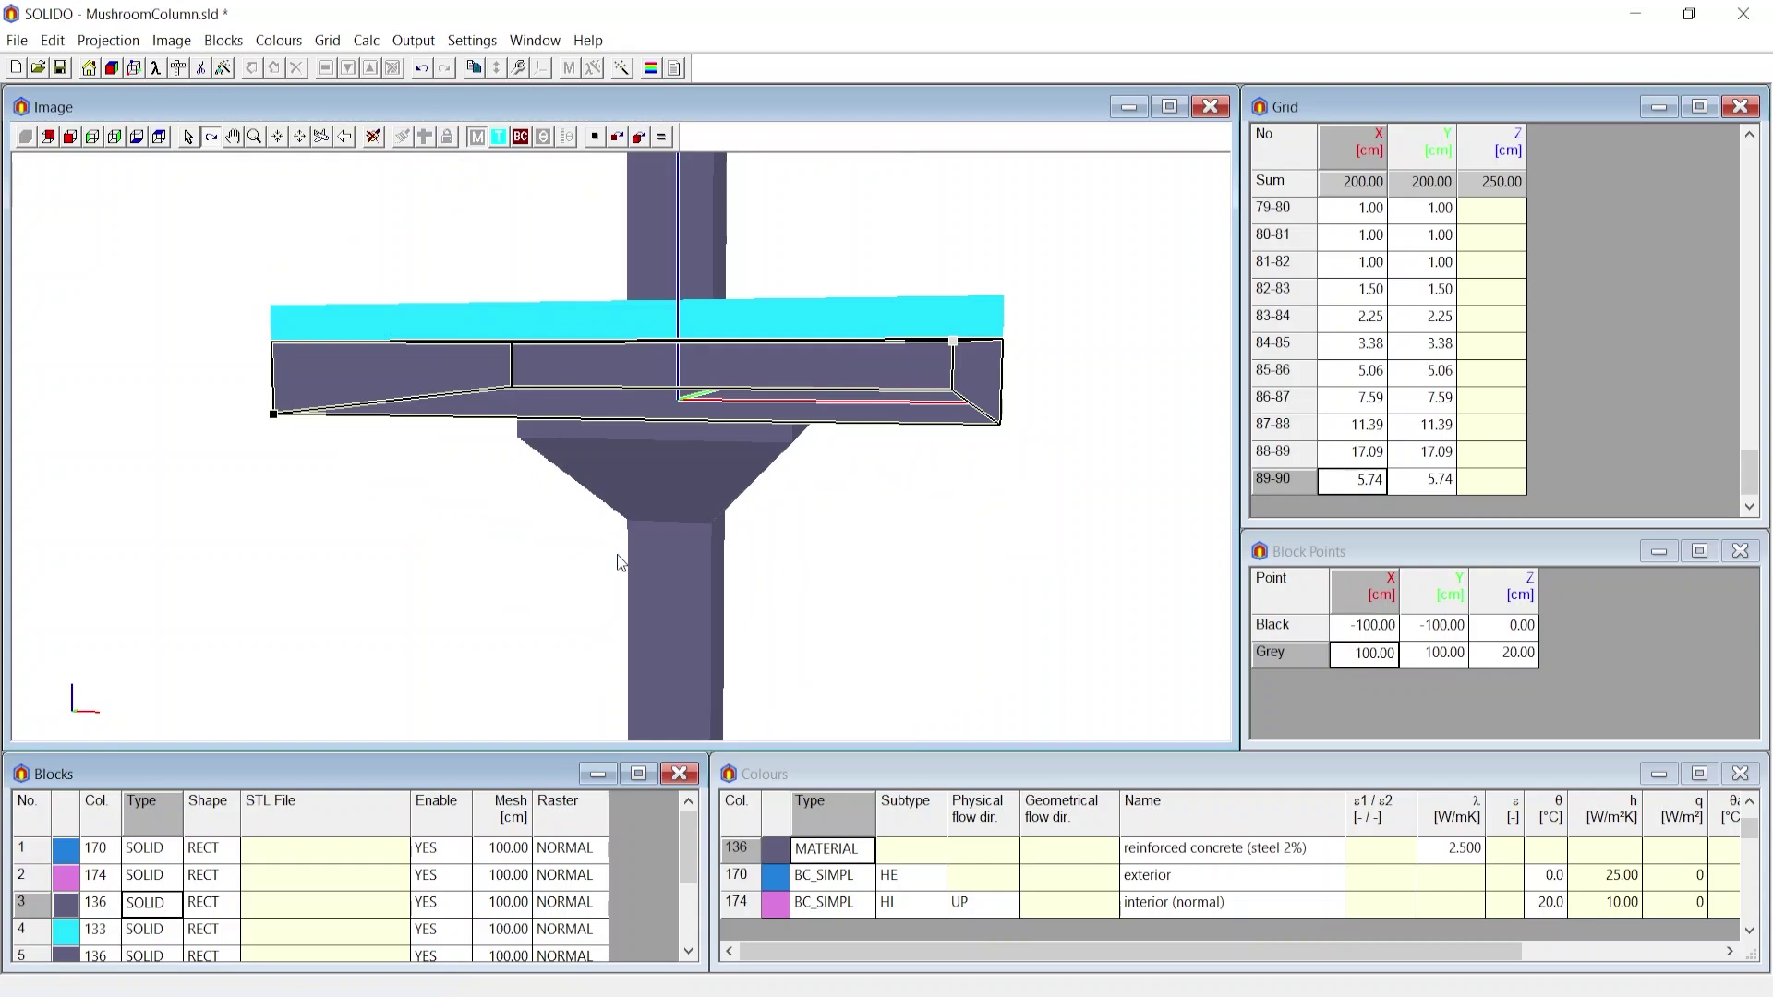
scroll(612, 484, "up", 3)
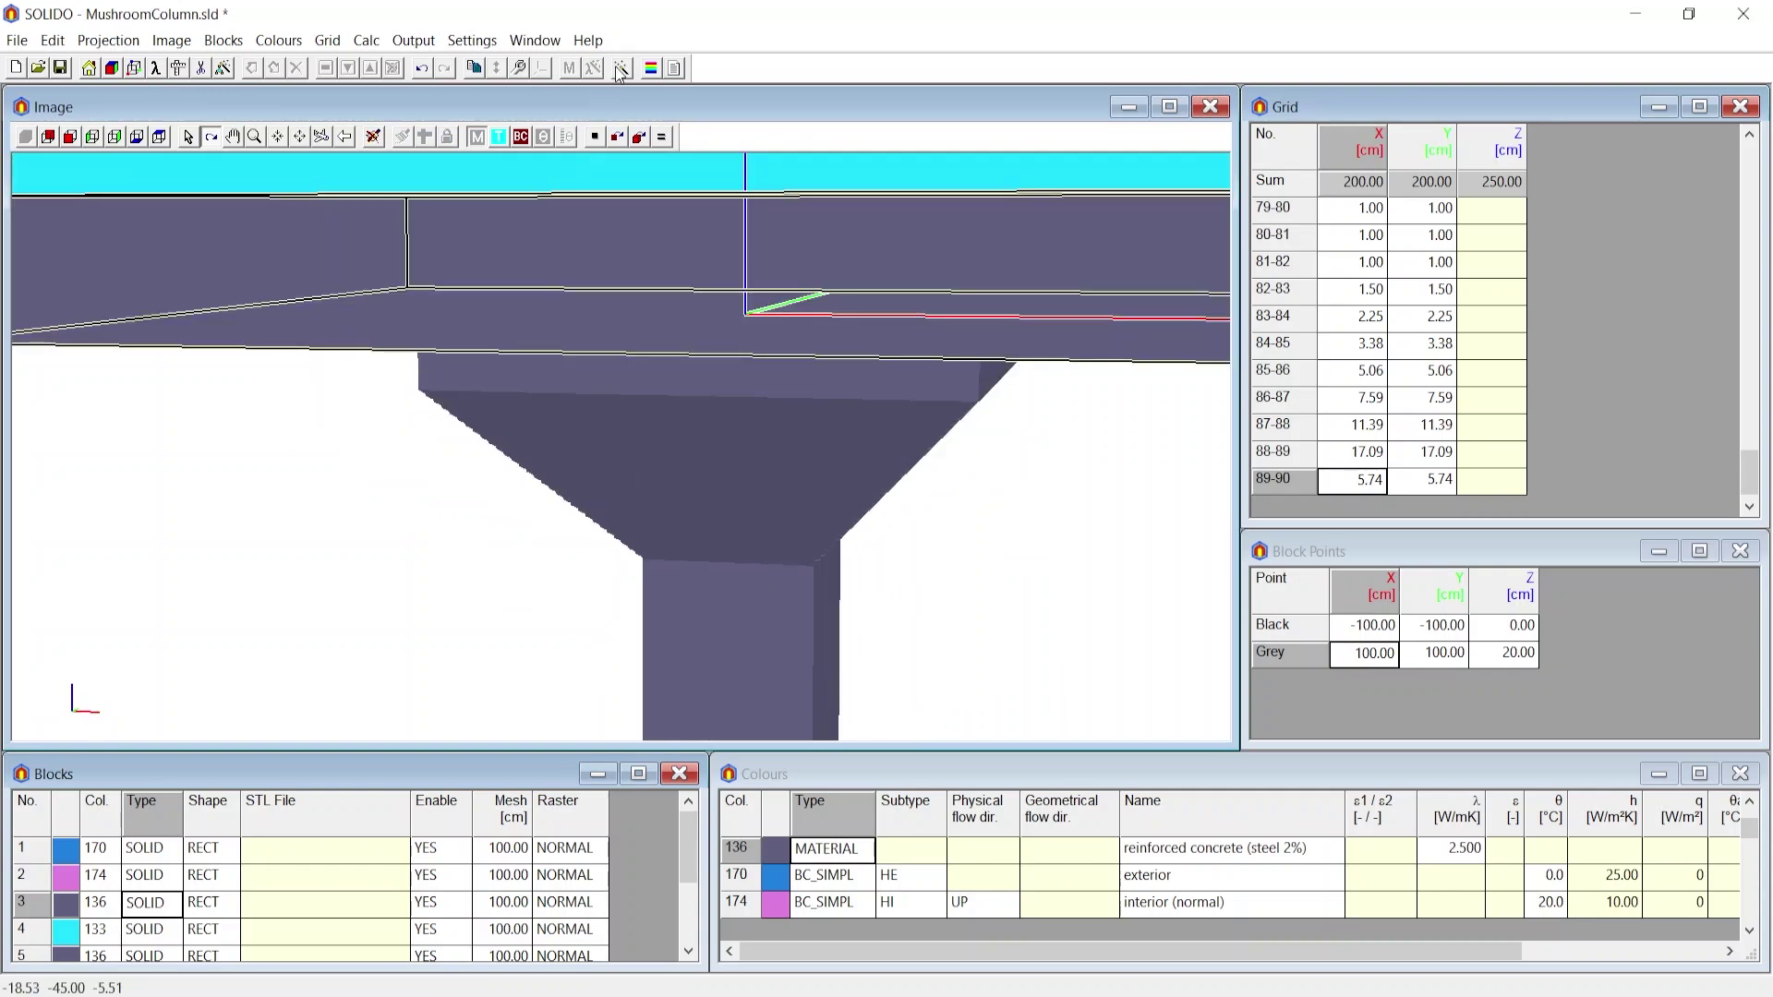
Calculate the mushroom column model and view the resulting temperature distribution in 3D from different angles.
left_click(620, 70)
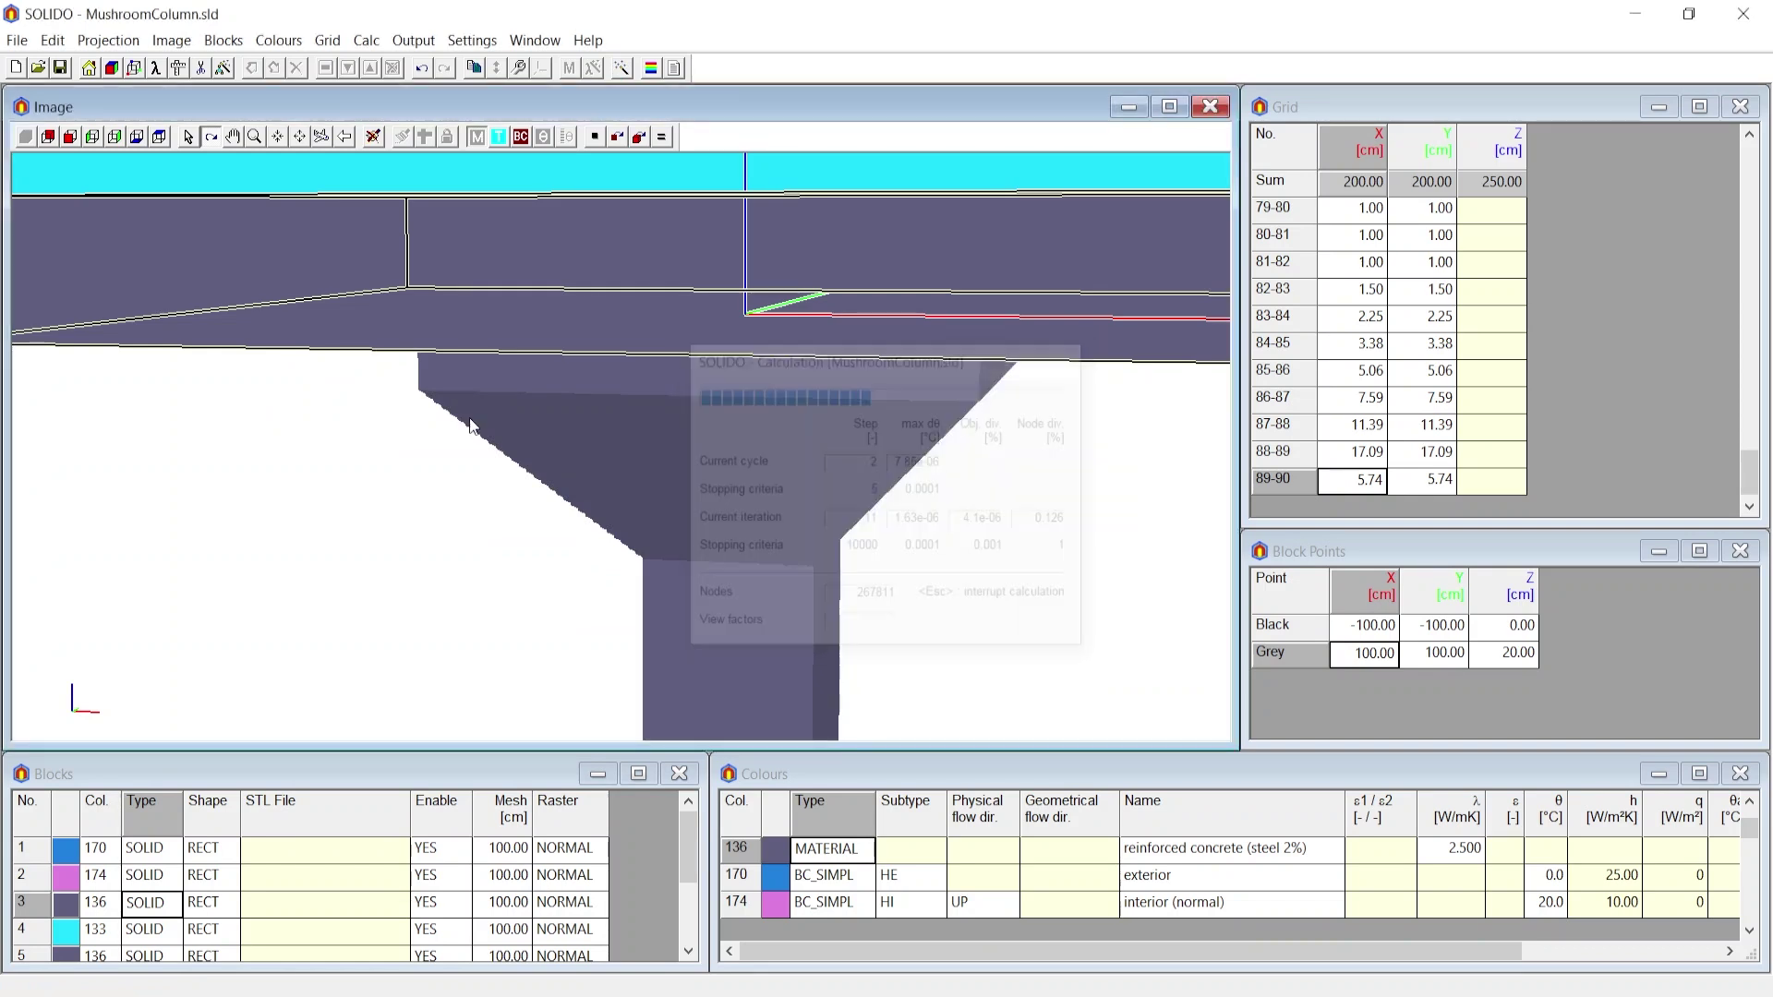
scroll(470, 424, "down", 3)
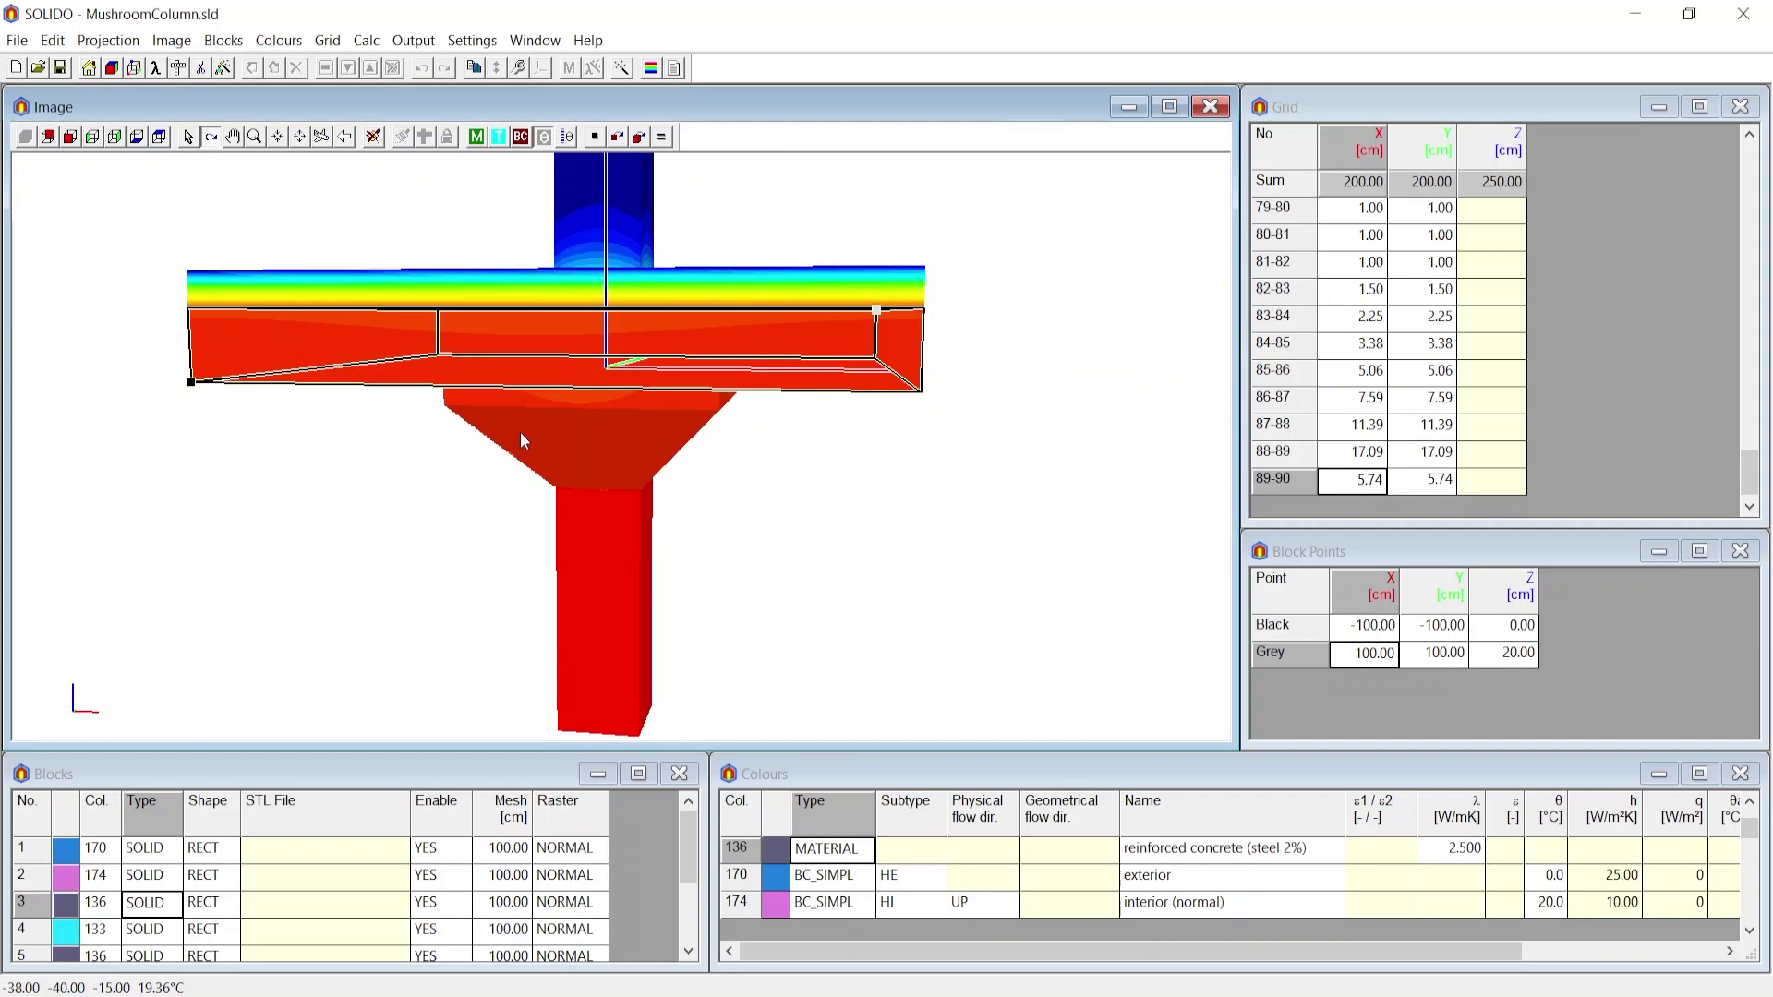
left_click_drag(520, 433, 575, 463)
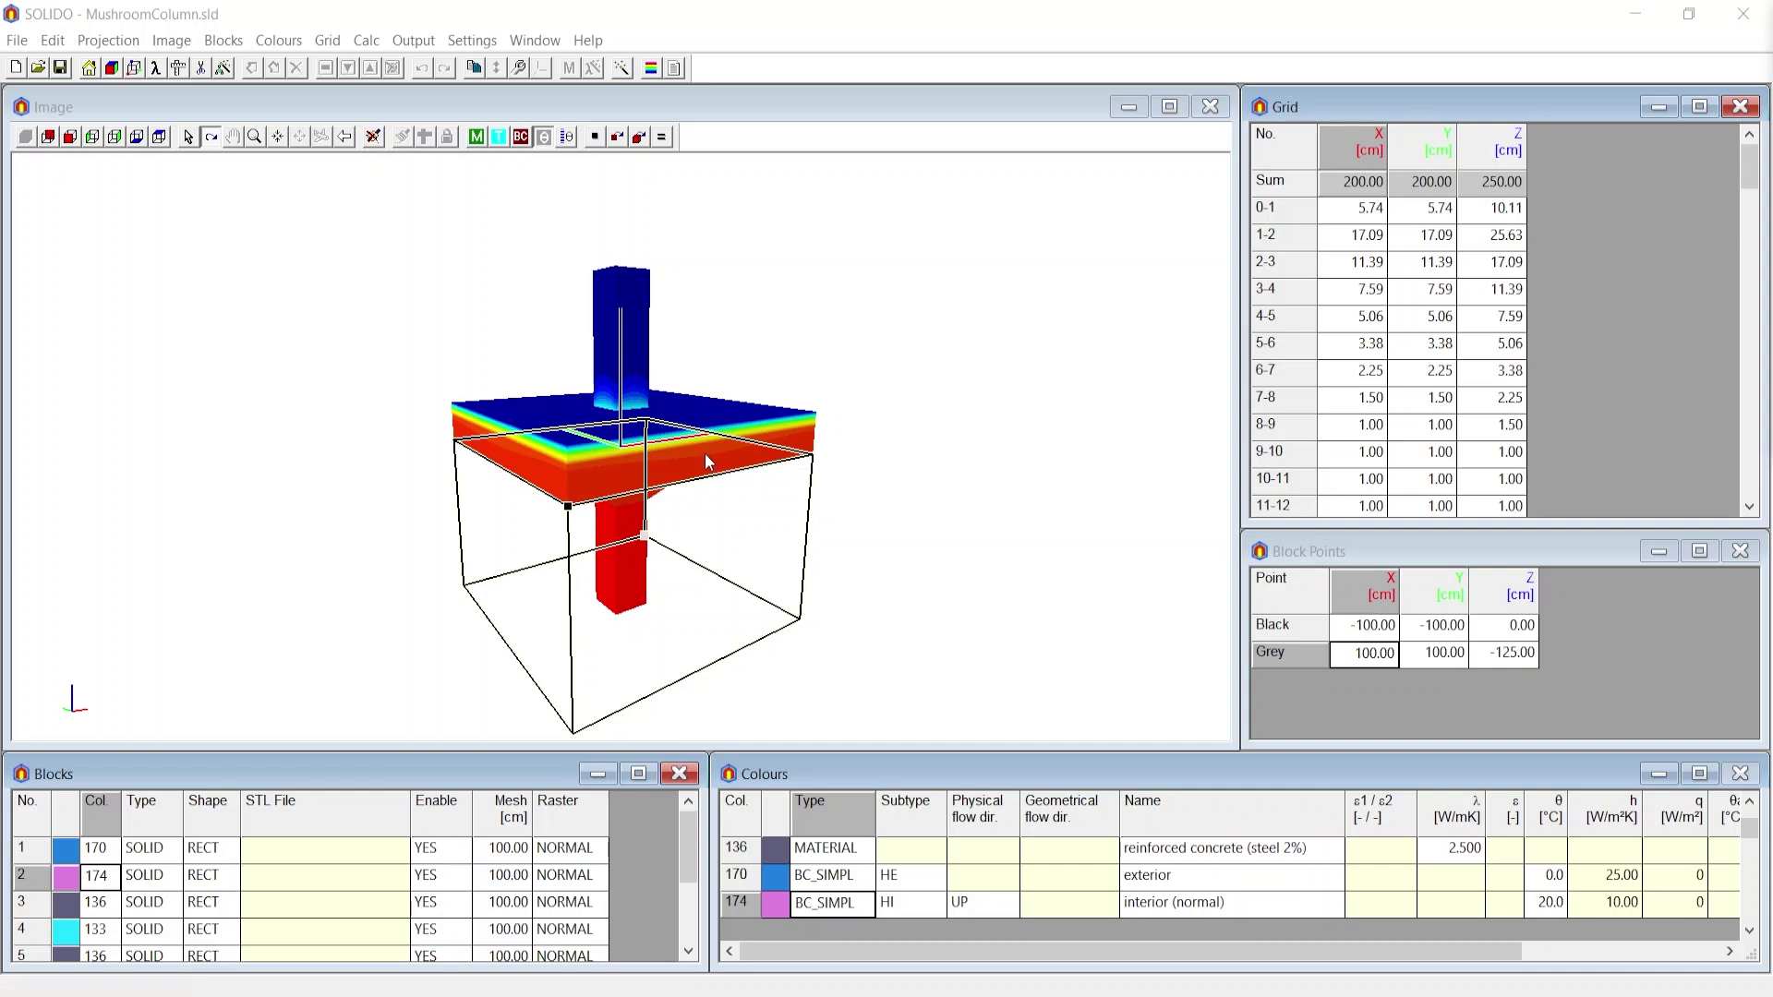
left_click_drag(707, 462, 604, 407)
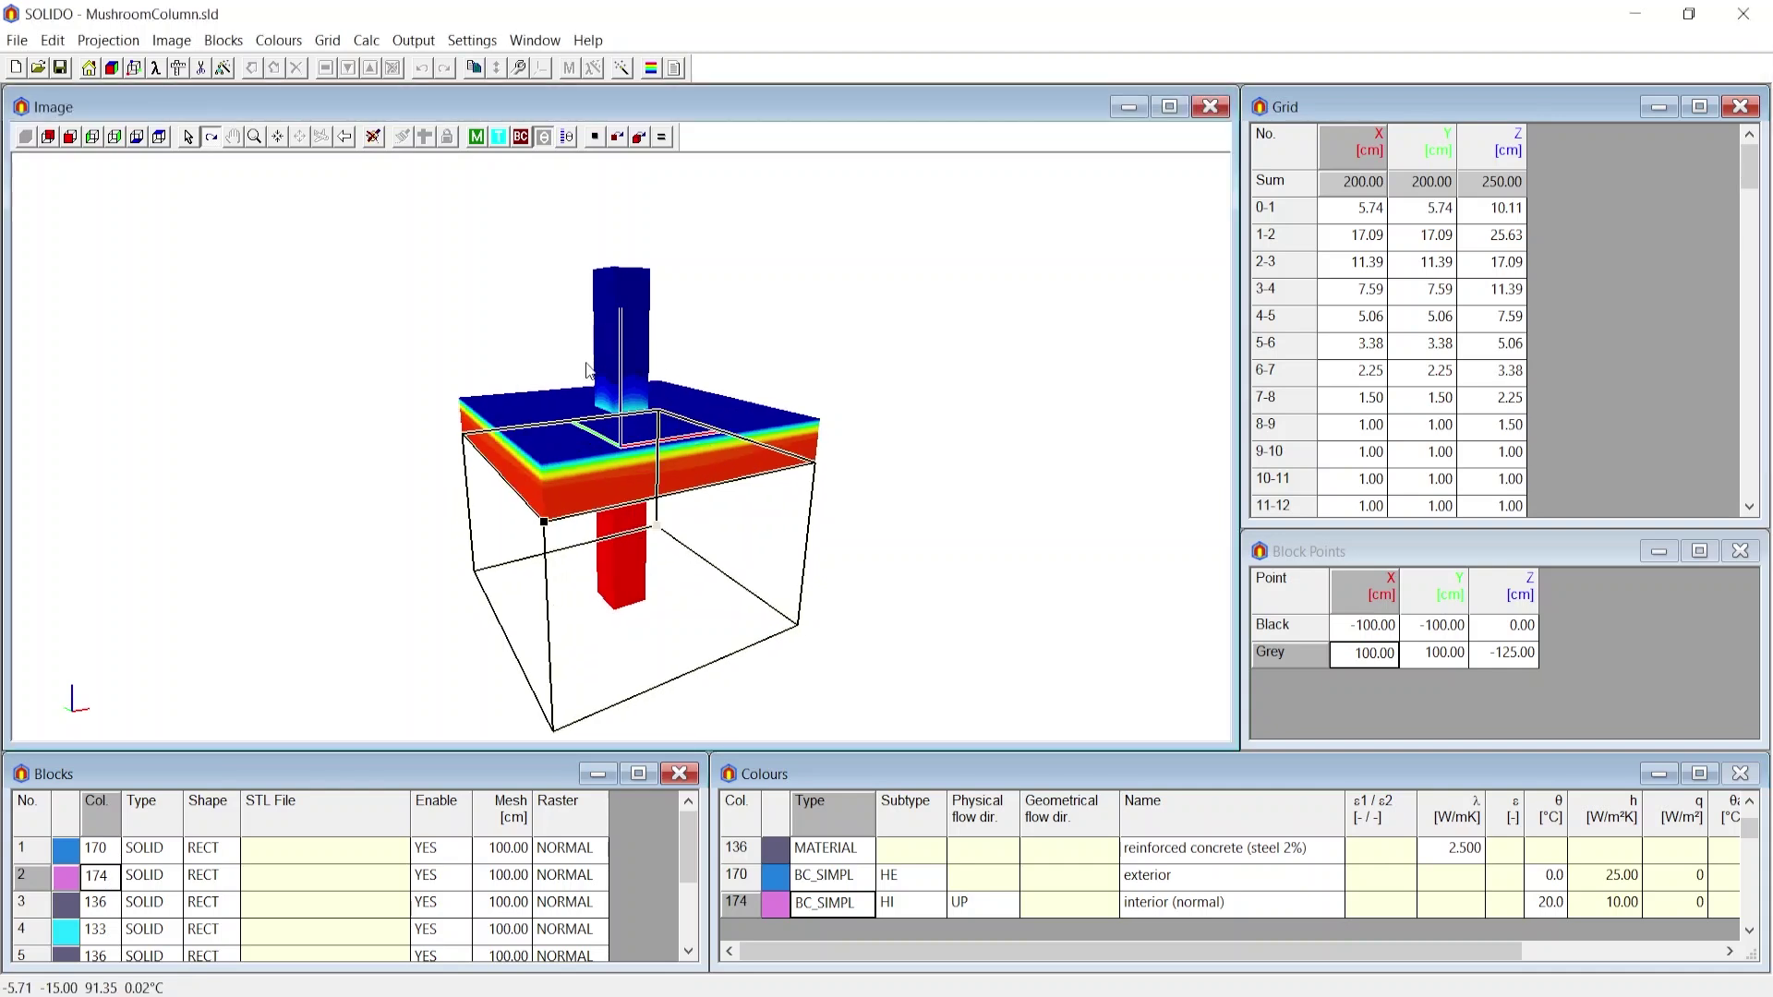
Compare the boundary condition, triangulated and material displays of the model in 3D, returning to the temperature display.
left_click(521, 137)
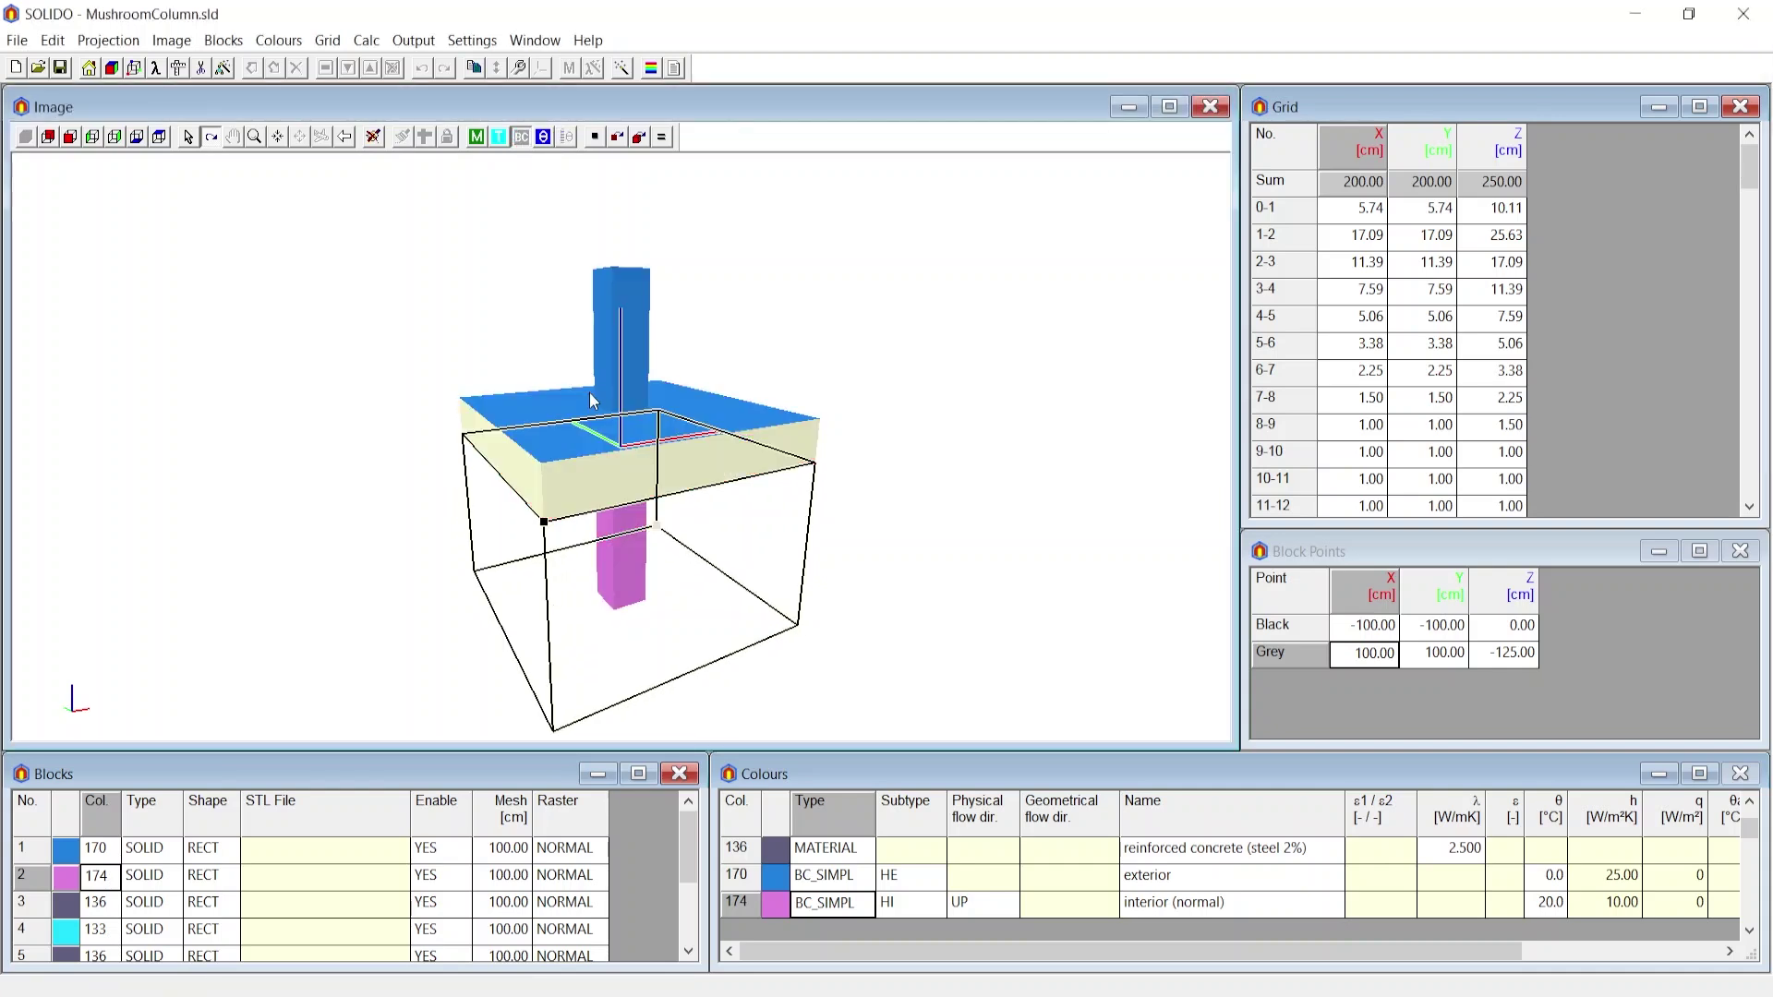
left_click_drag(592, 399, 607, 305)
left_click(504, 139)
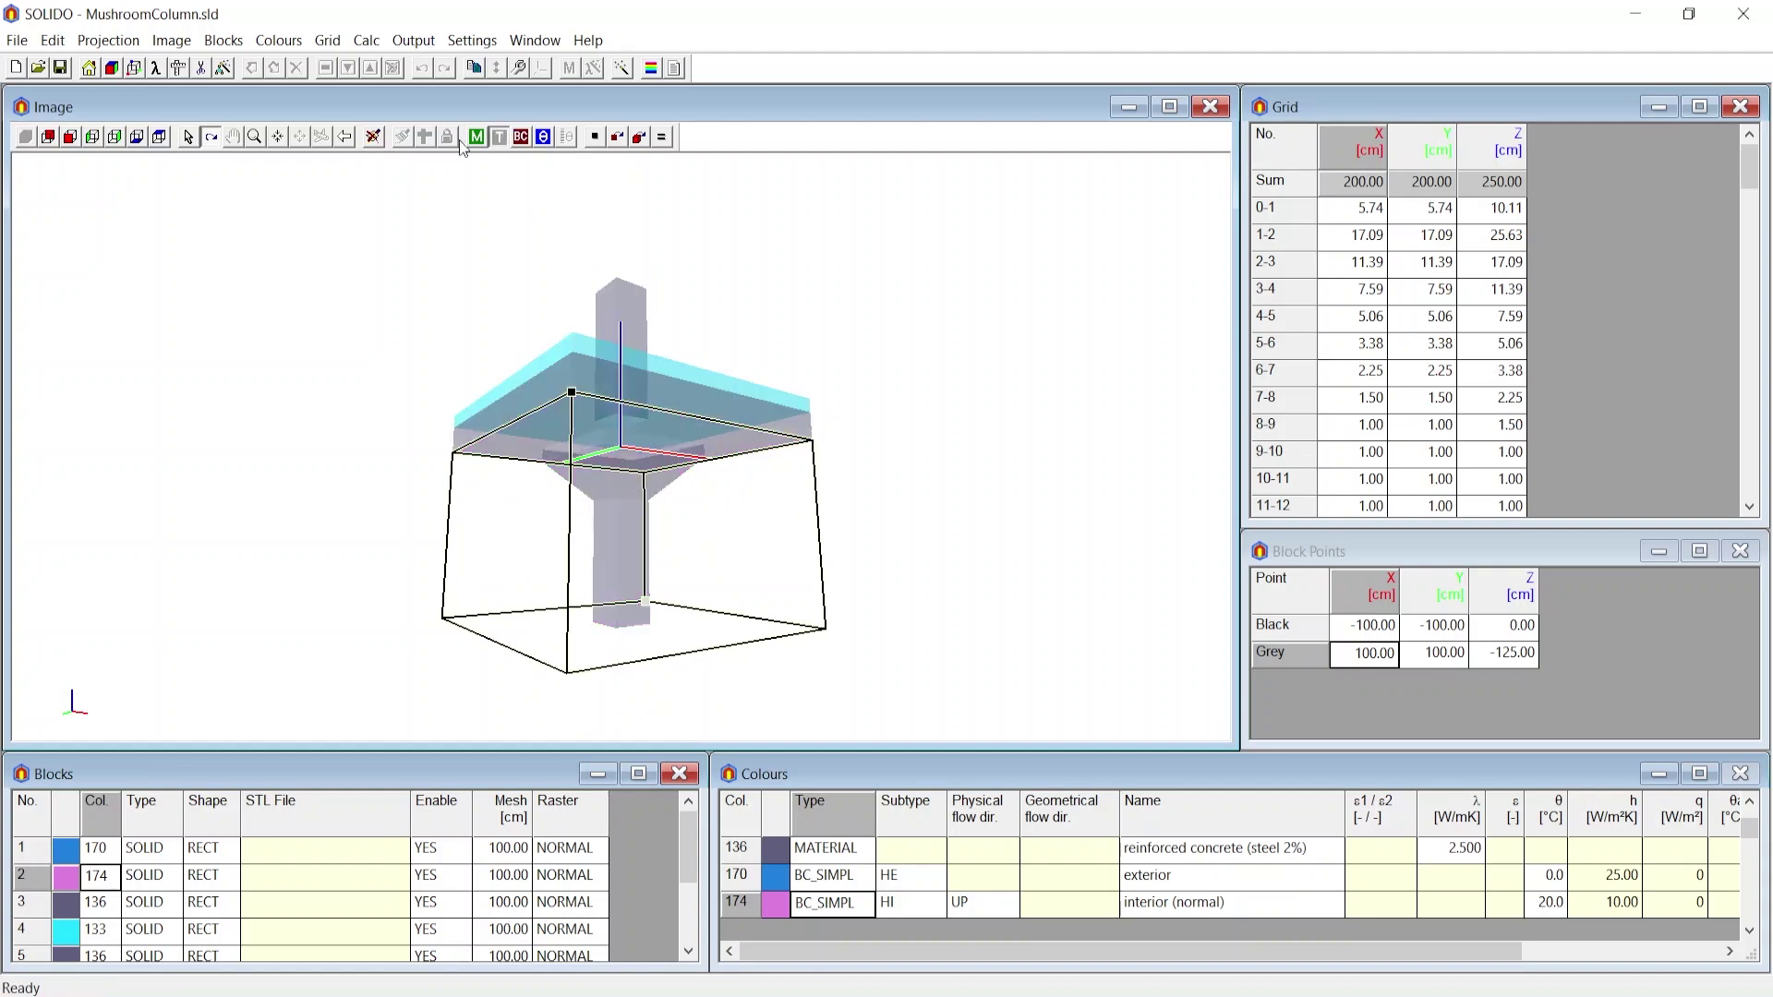
left_click(498, 137)
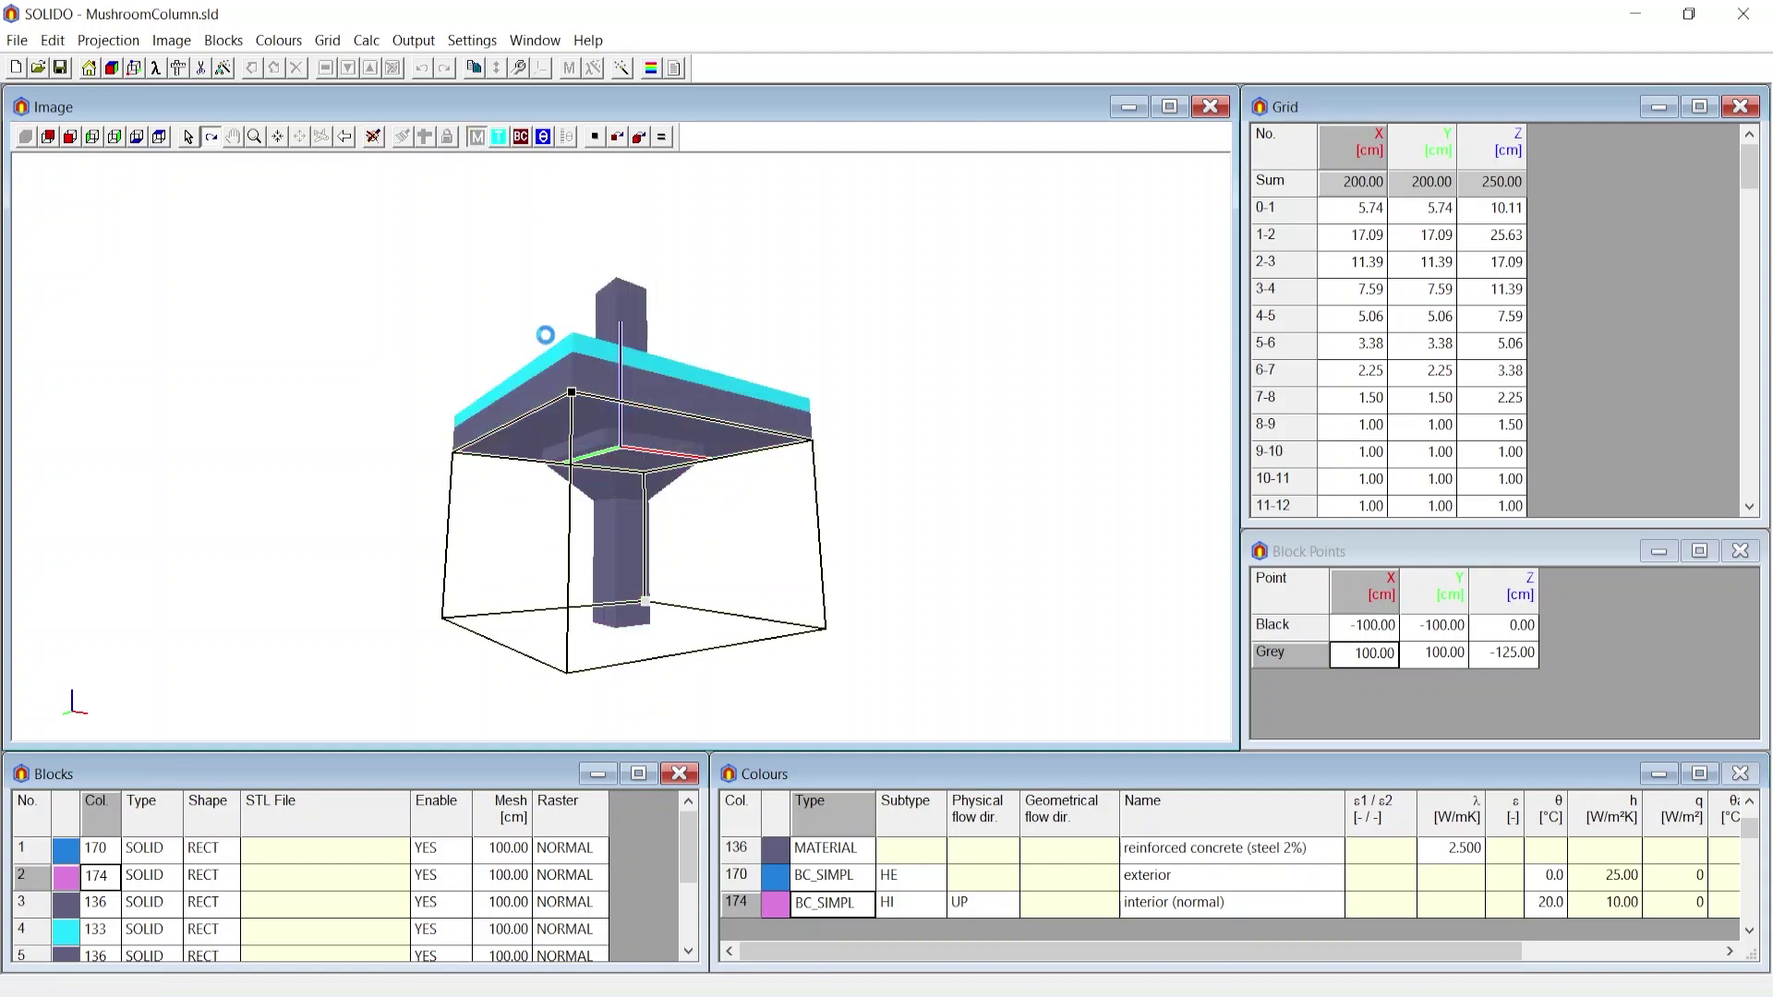
left_click_drag(550, 333, 552, 283)
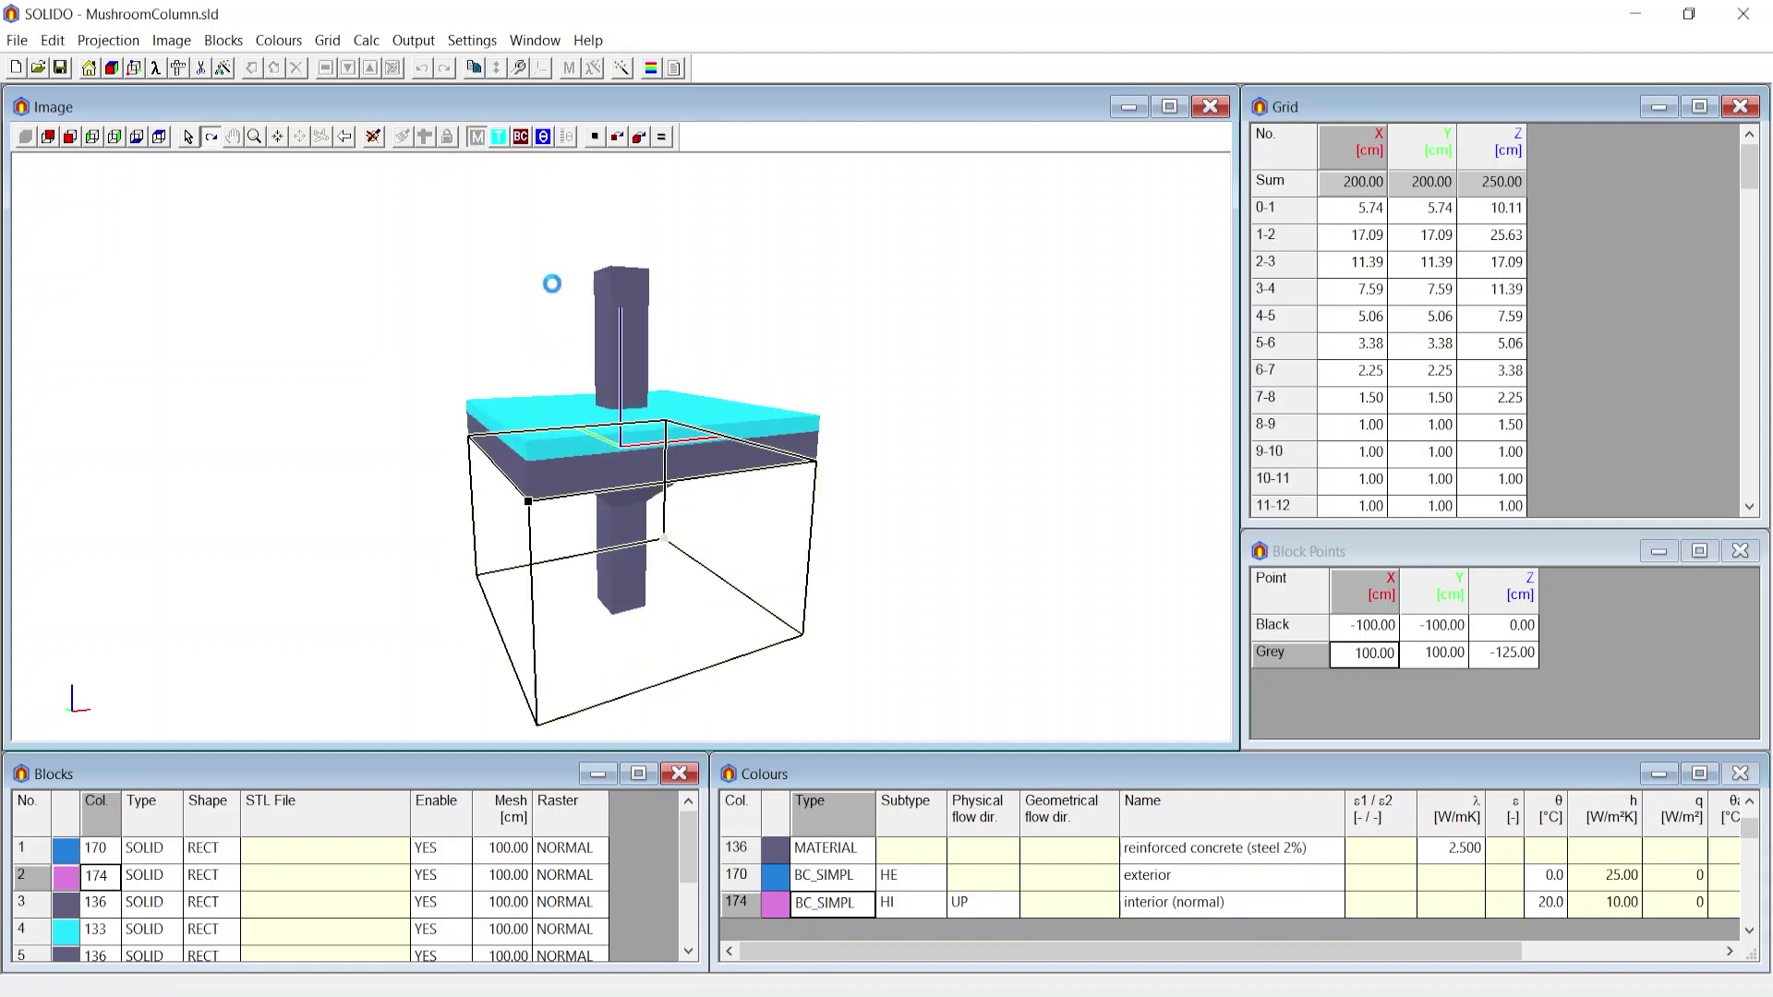
left_click(545, 138)
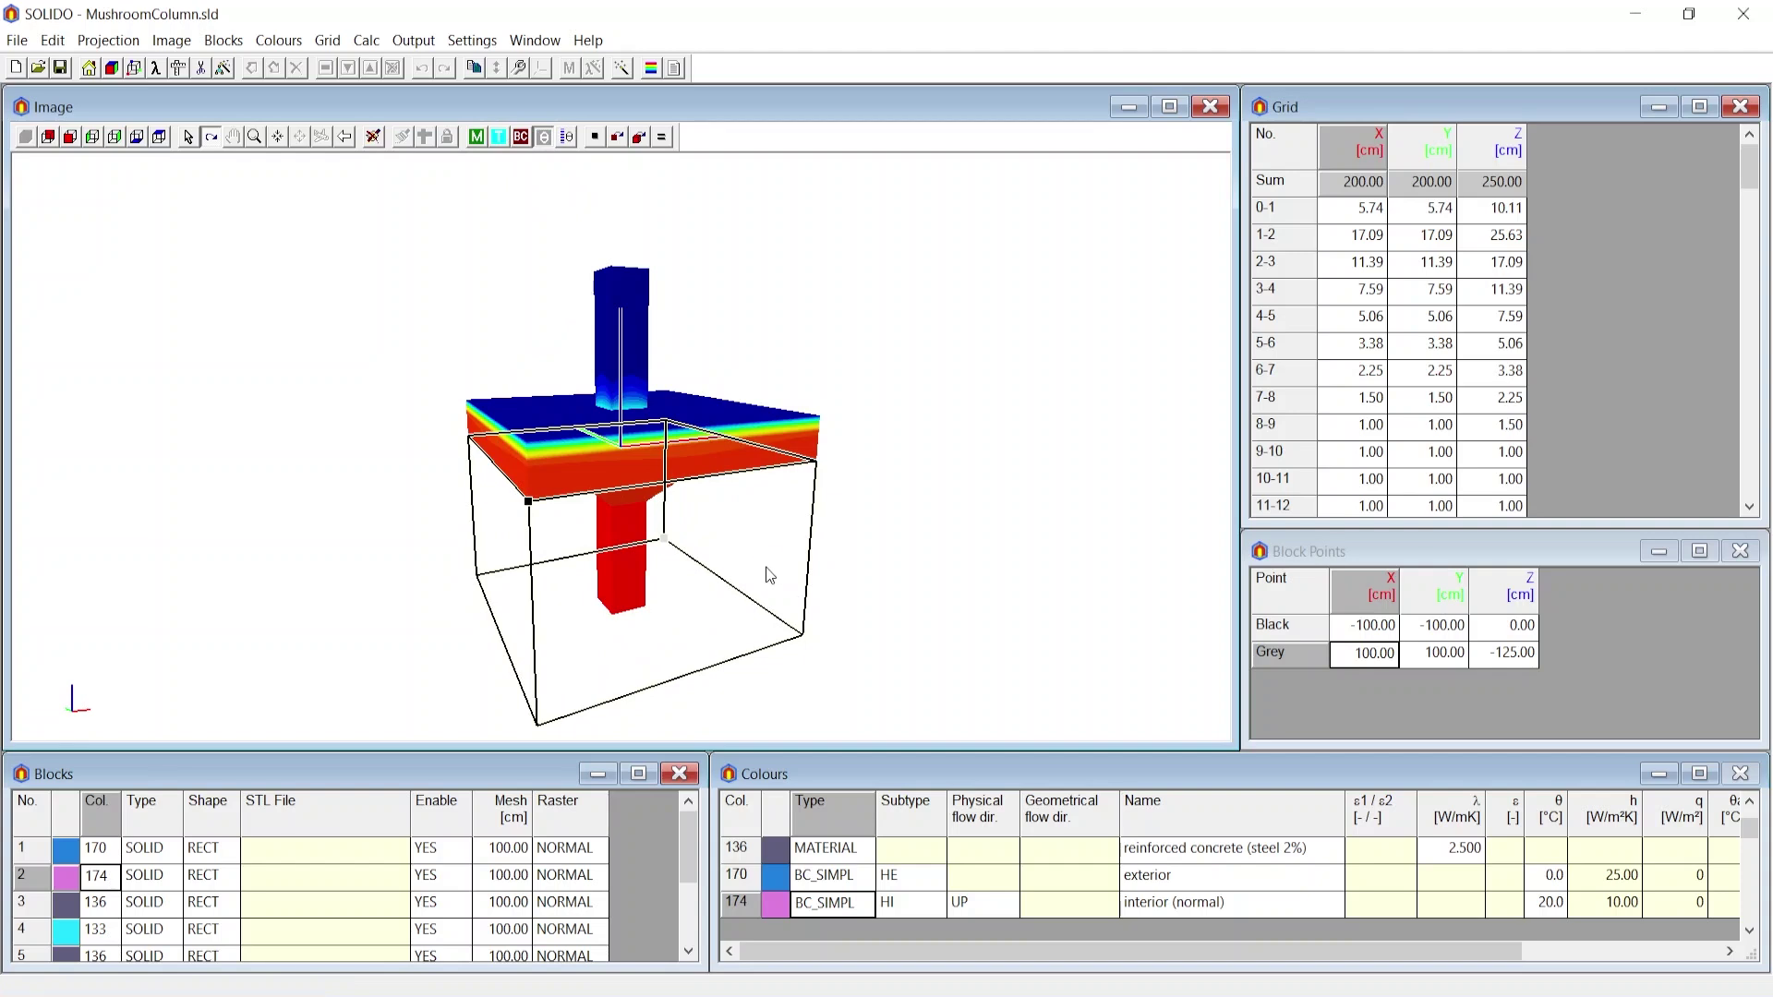
left_click_drag(771, 575, 761, 560)
Hide the insulation 0.030 W/mK through Clip Colours to examine the temperatures on the concrete slab, and show it again.
left_click(52, 41)
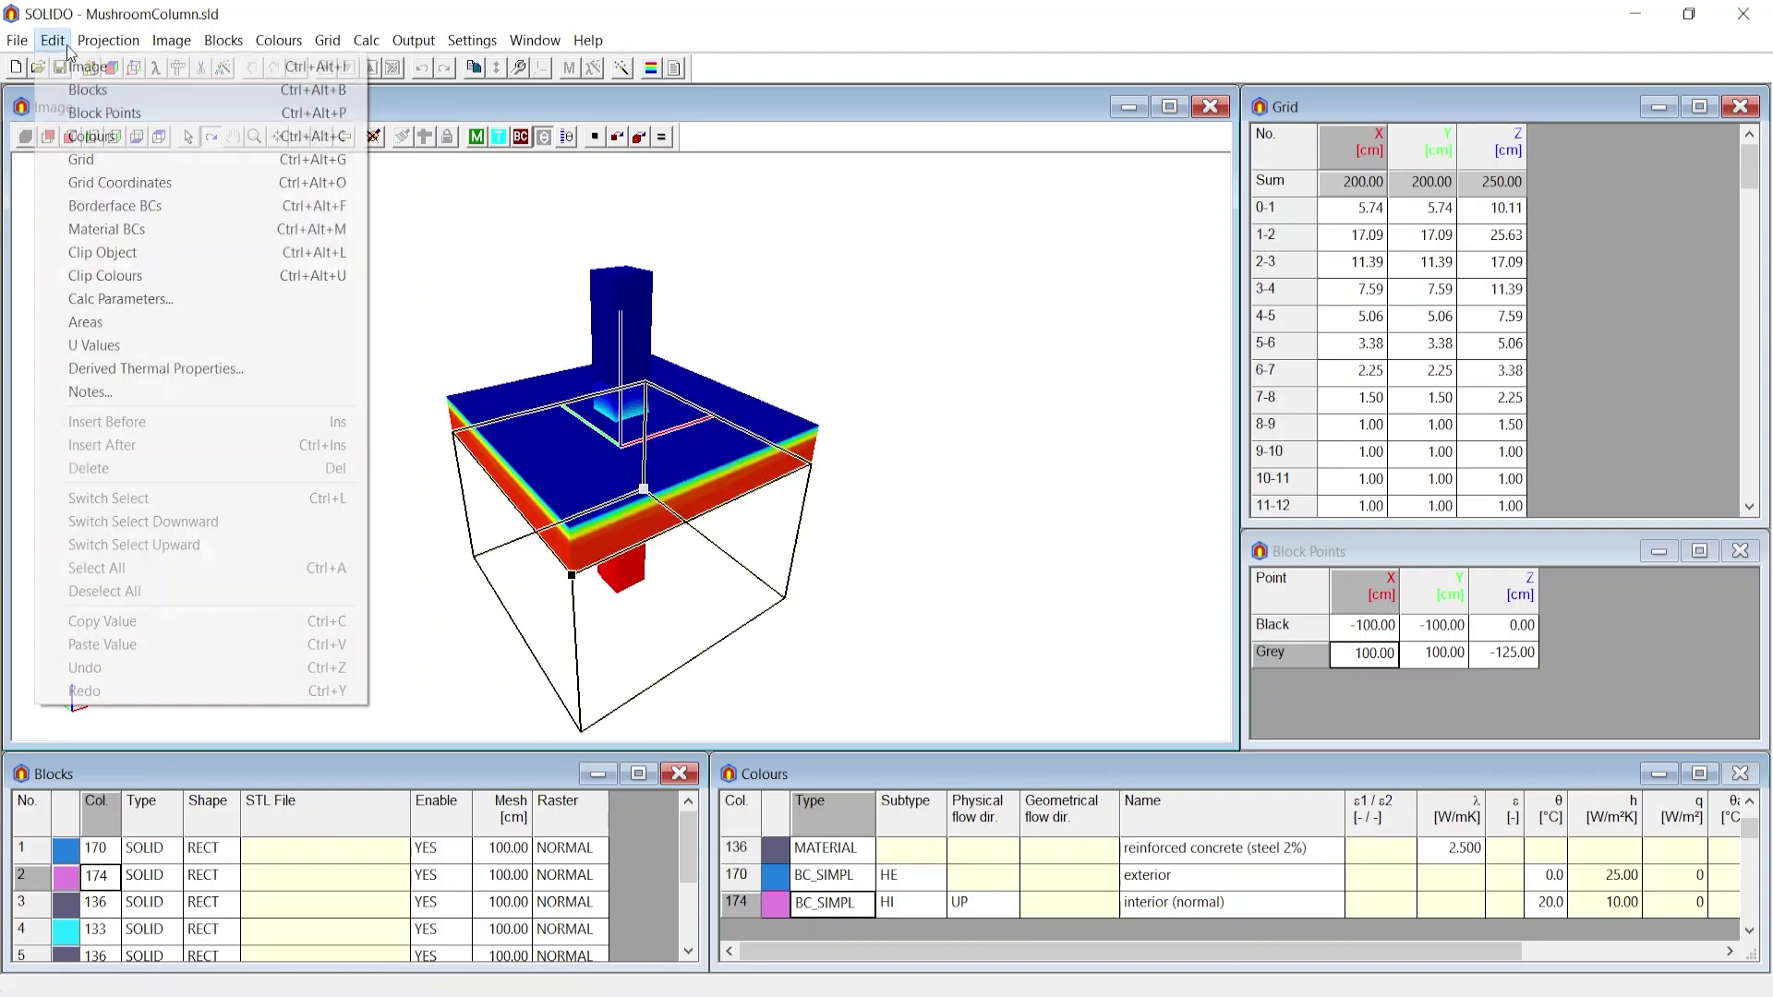
left_click(147, 275)
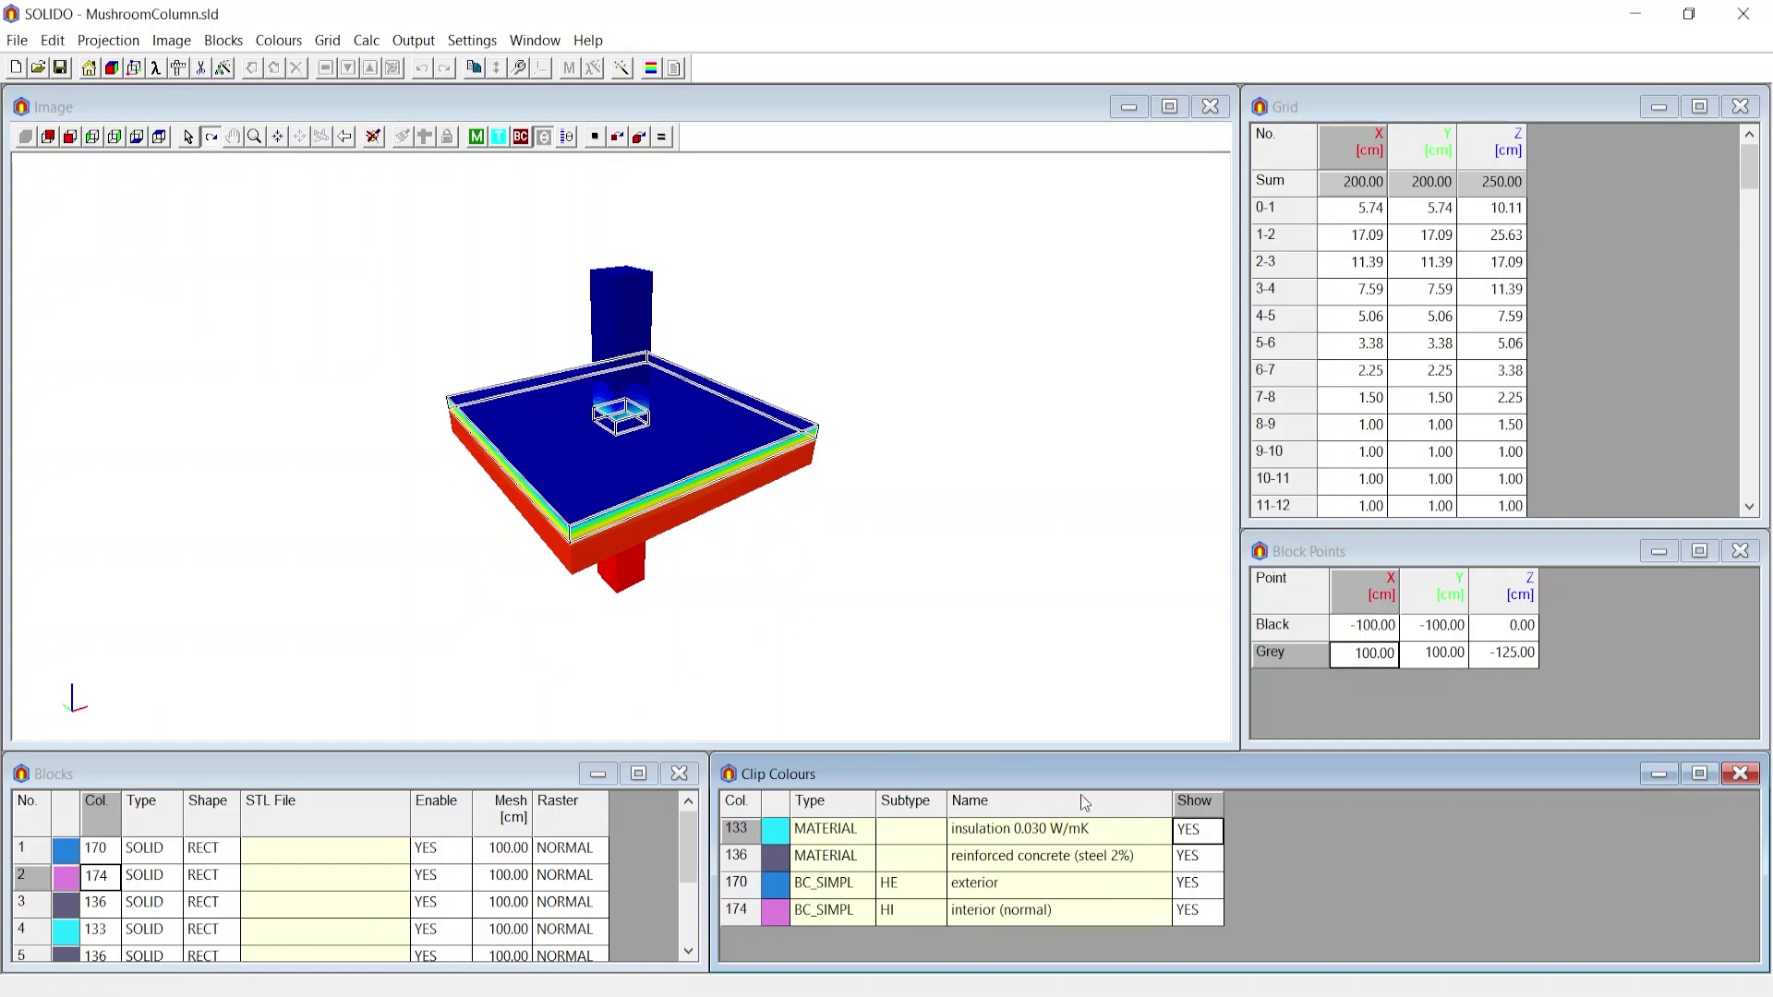
left_click(1191, 831)
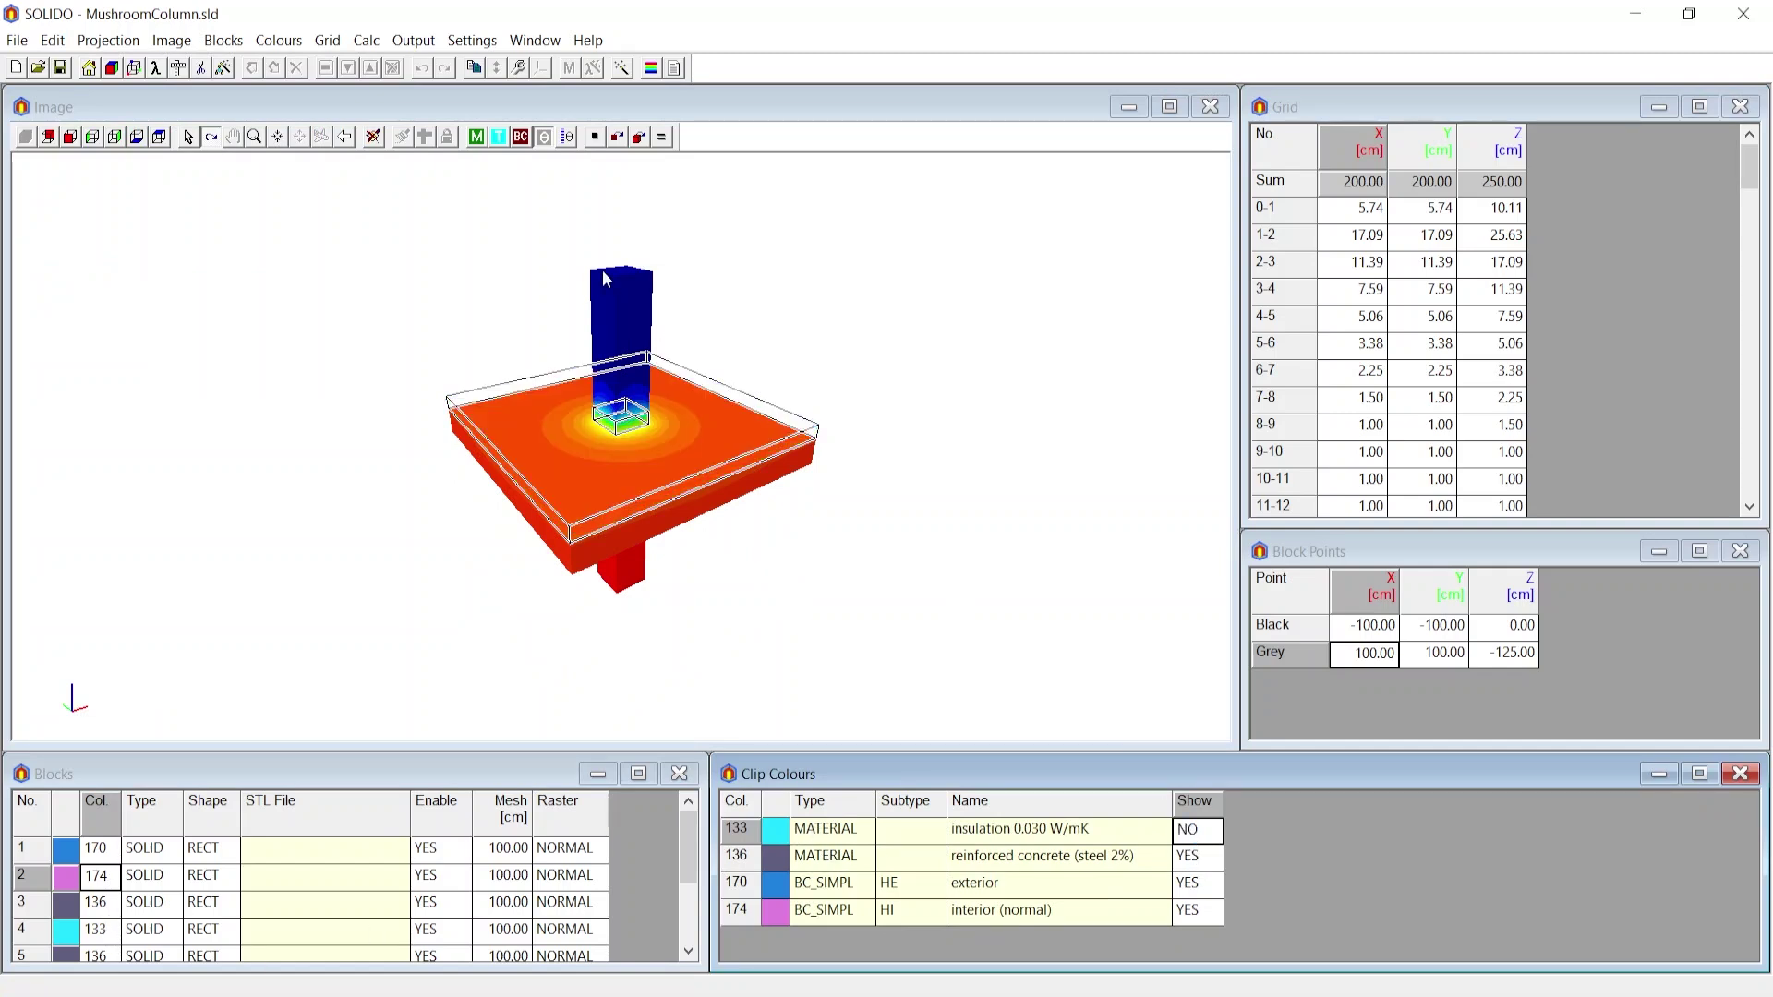
scroll(624, 471, "up", 3)
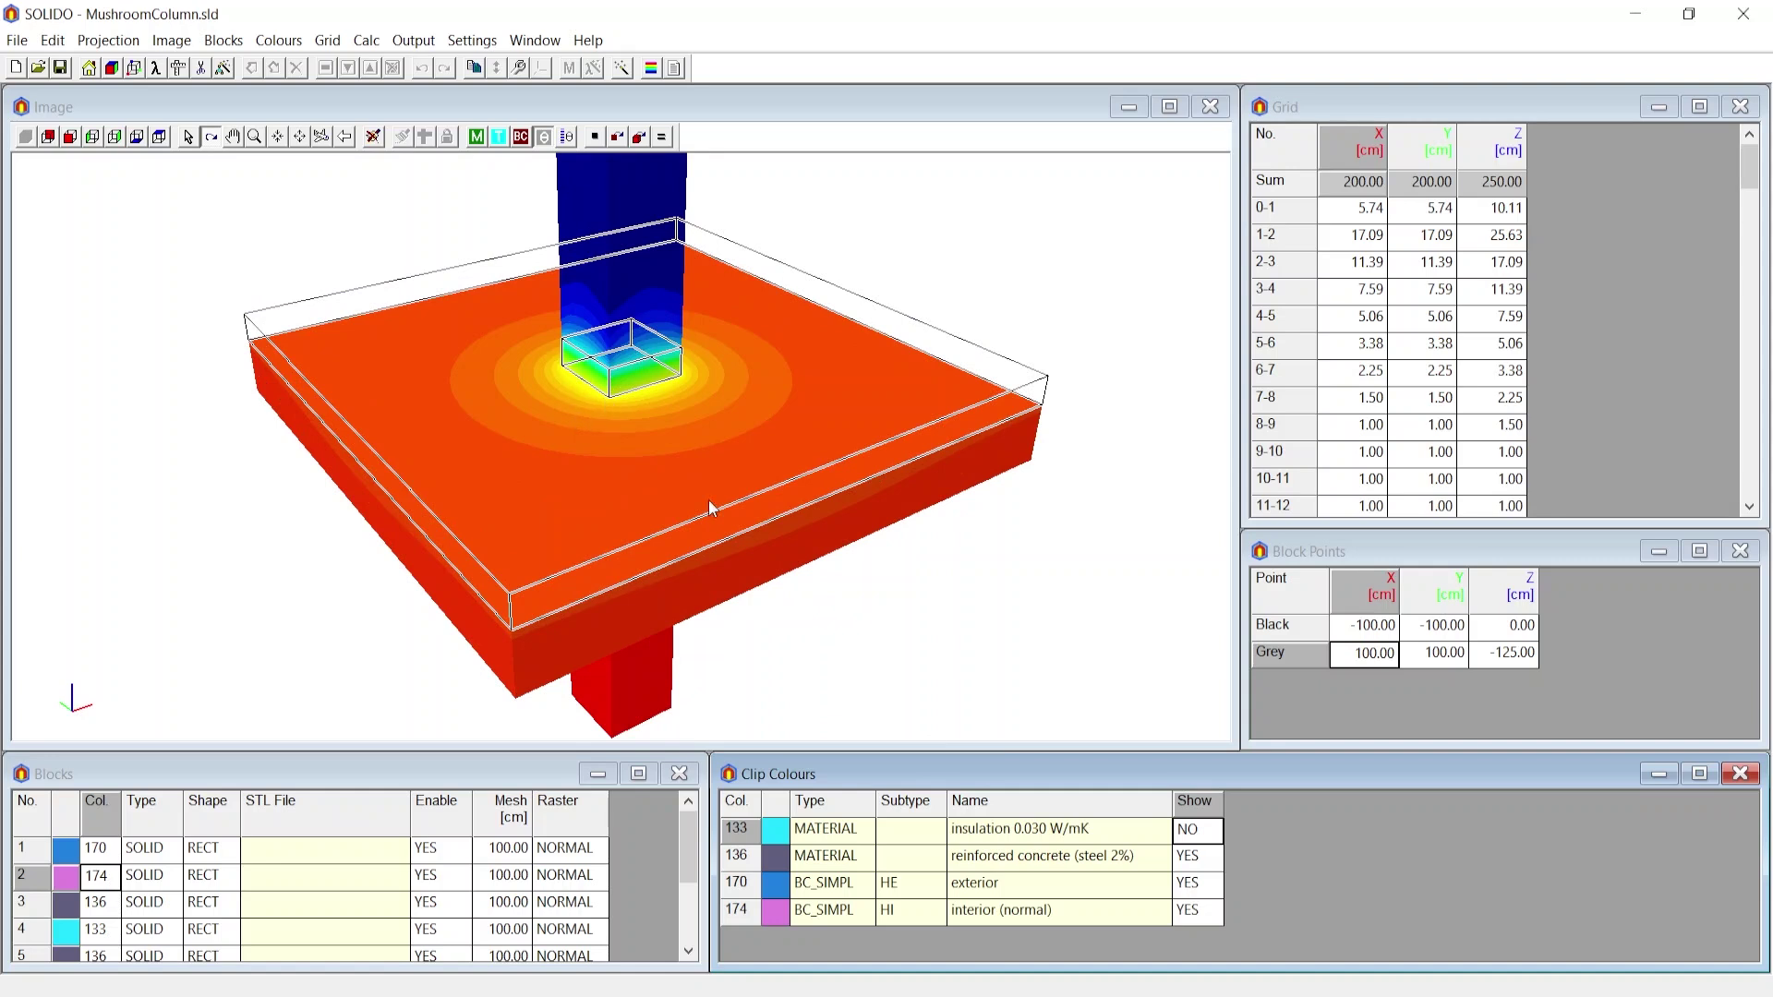
left_click(1199, 831)
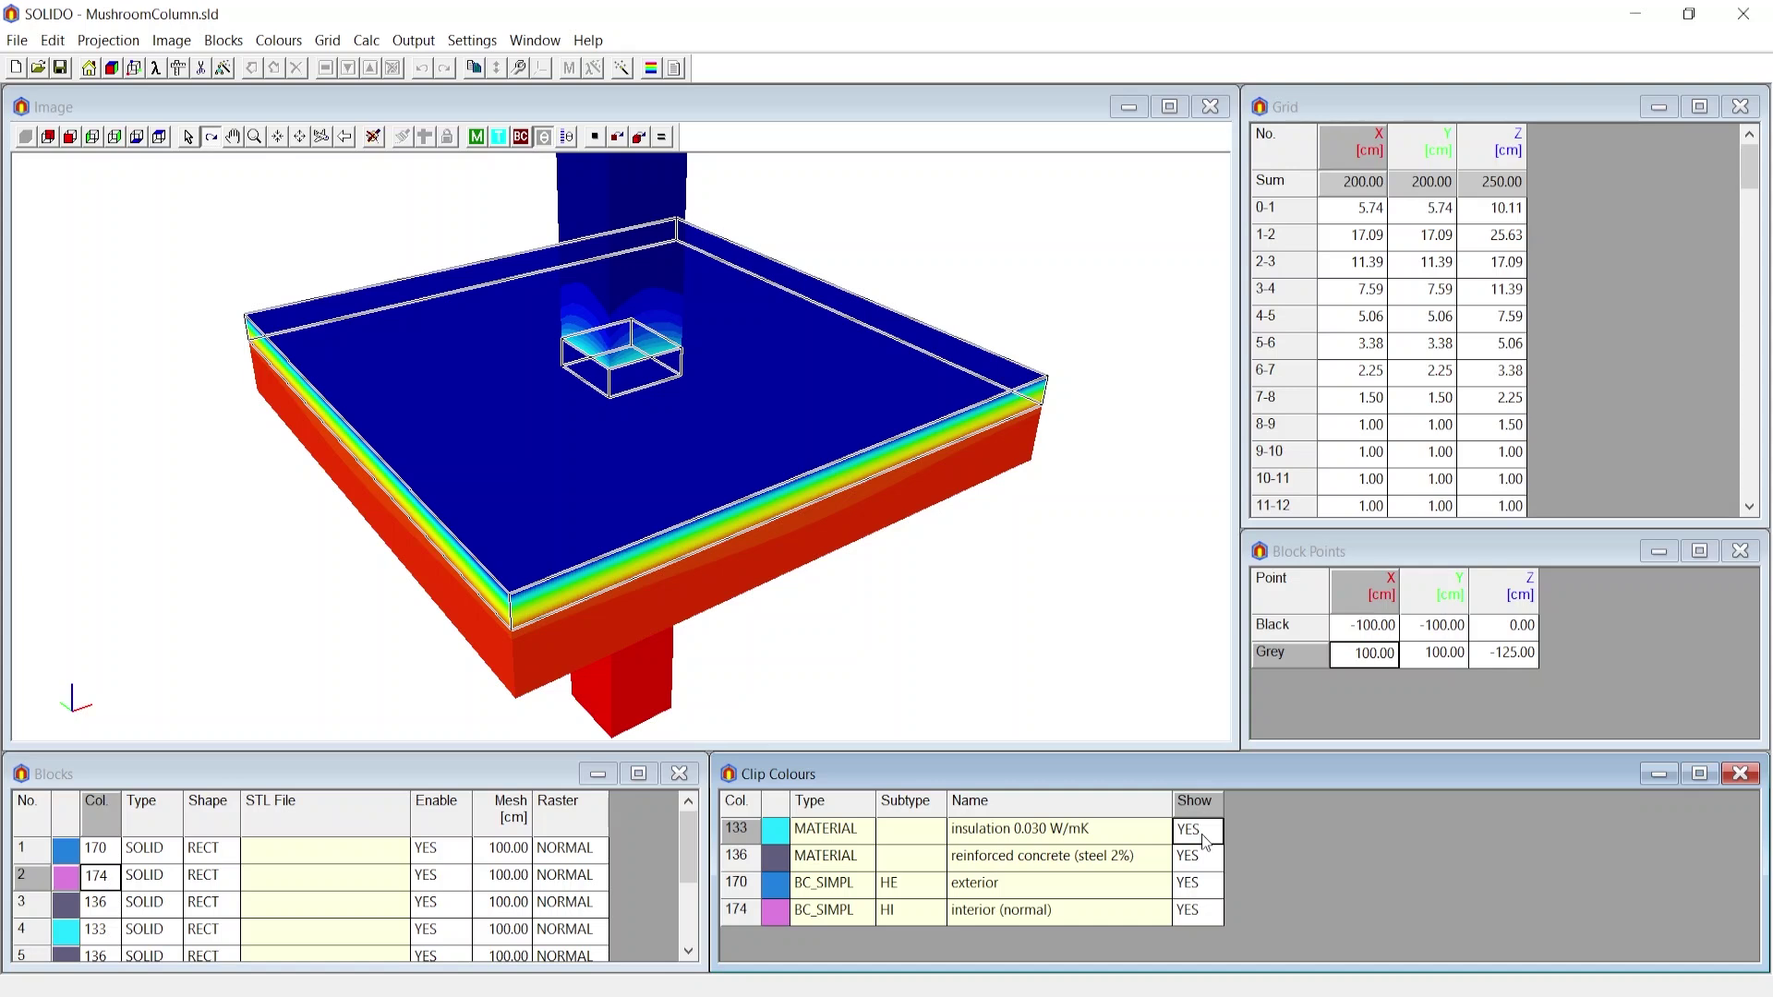
Open the Clip Object settings and check the clipping limits of the model in the X, Y and Z directions.
left_click(53, 41)
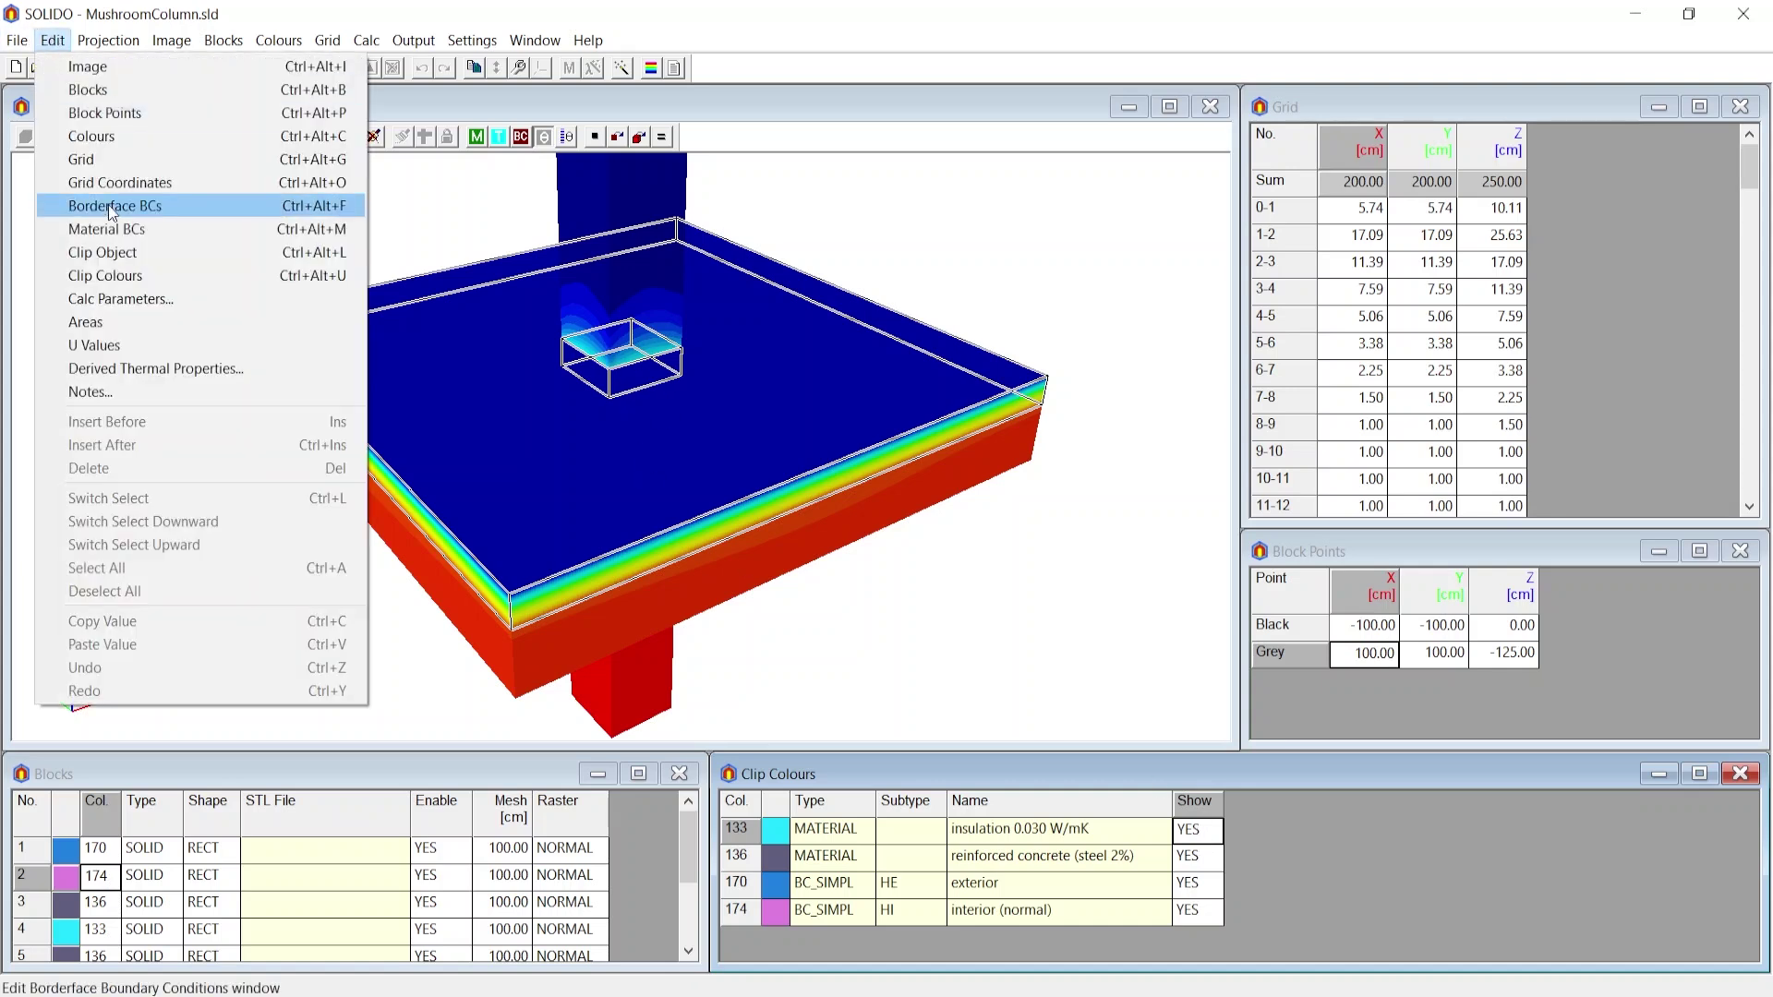
left_click(107, 252)
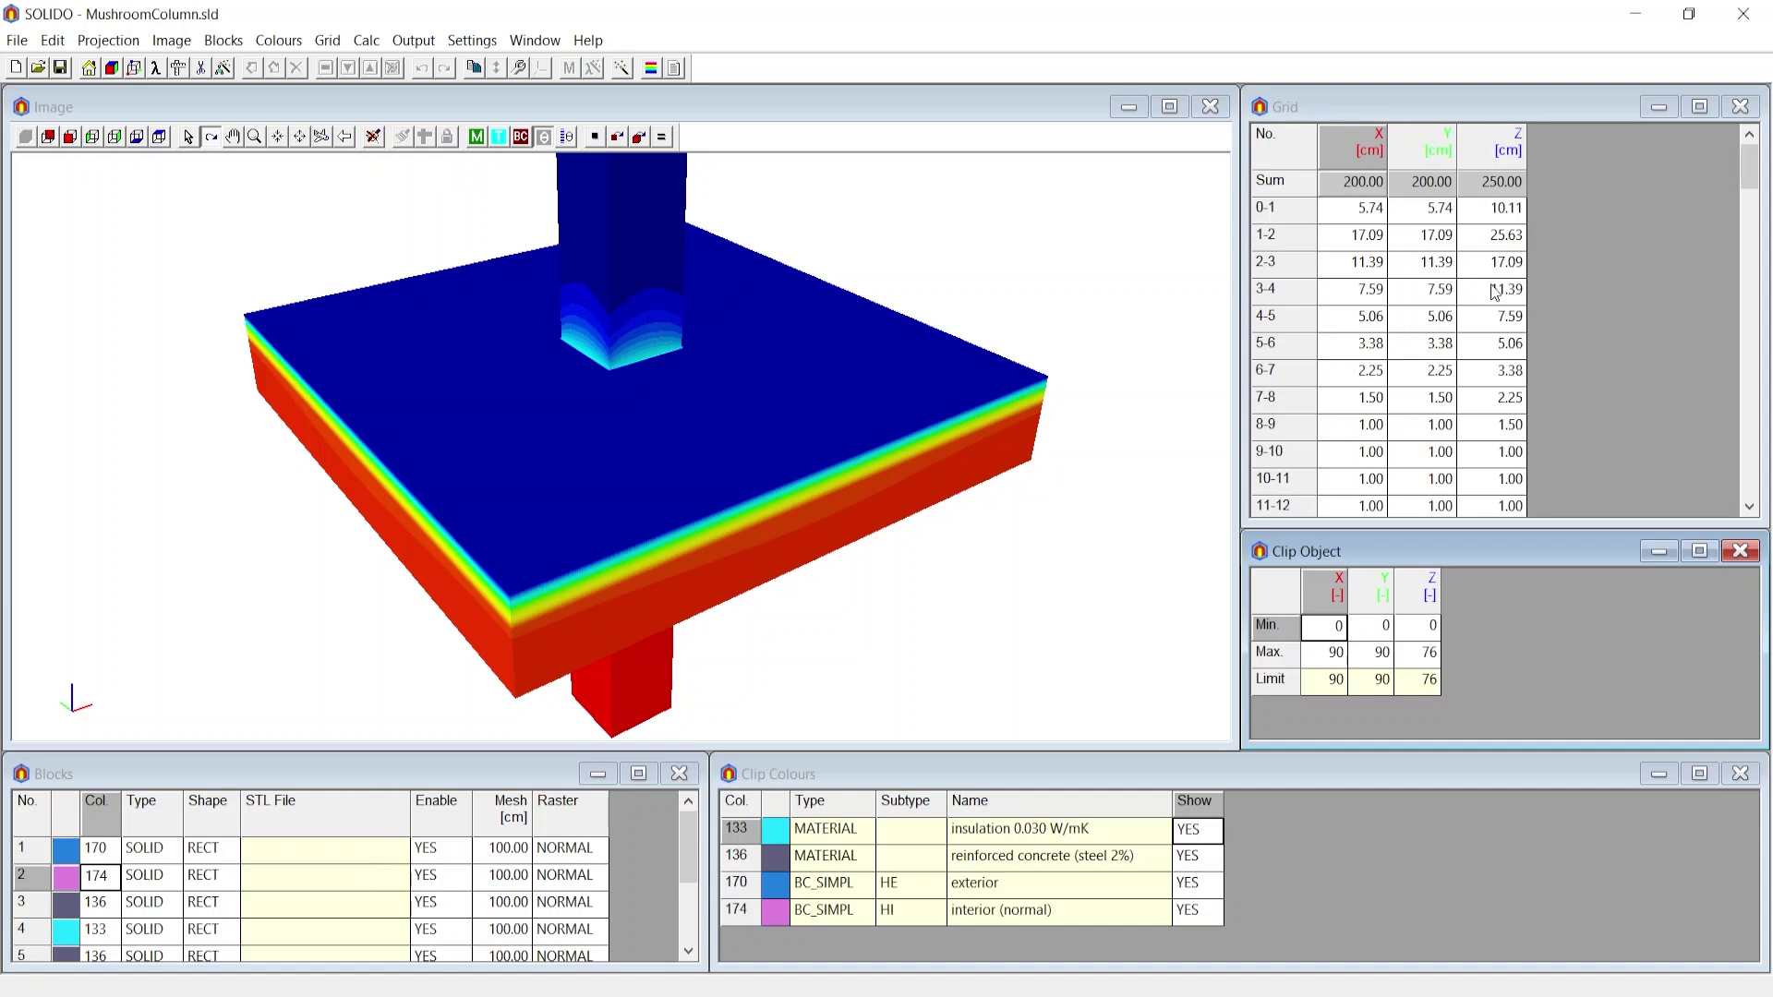
left_click(1383, 657)
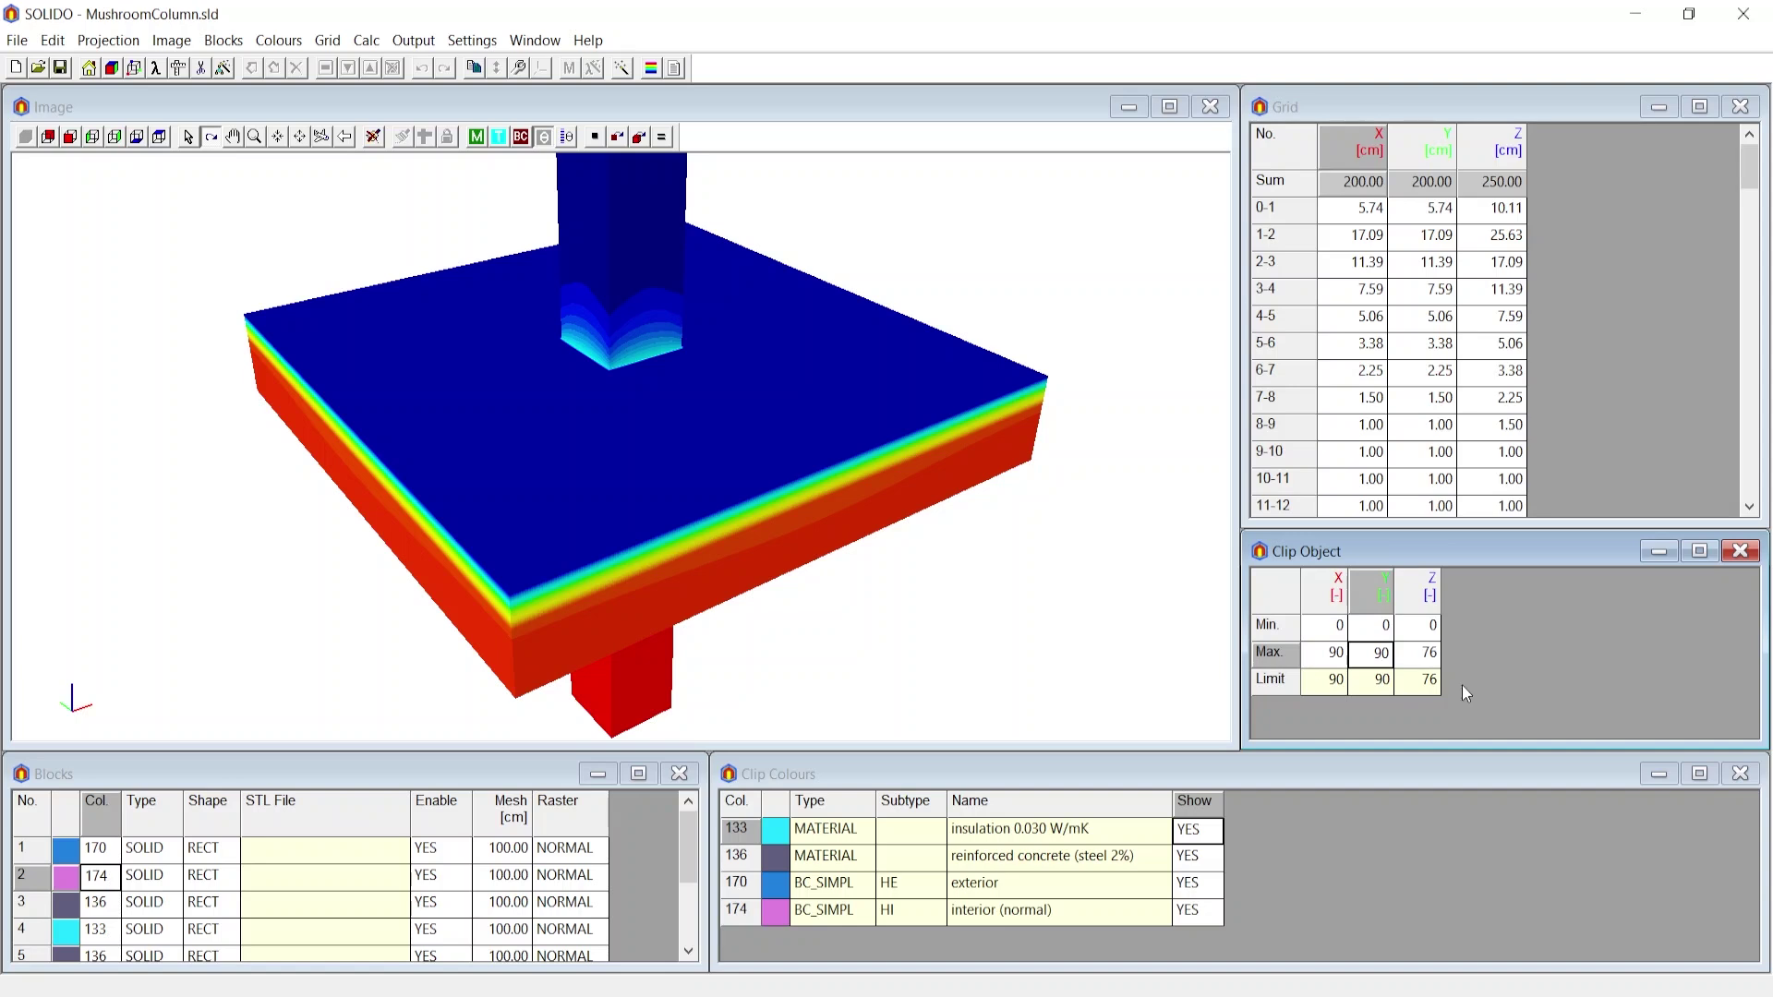
left_click(1397, 685)
left_click(1385, 686)
left_click(1337, 689)
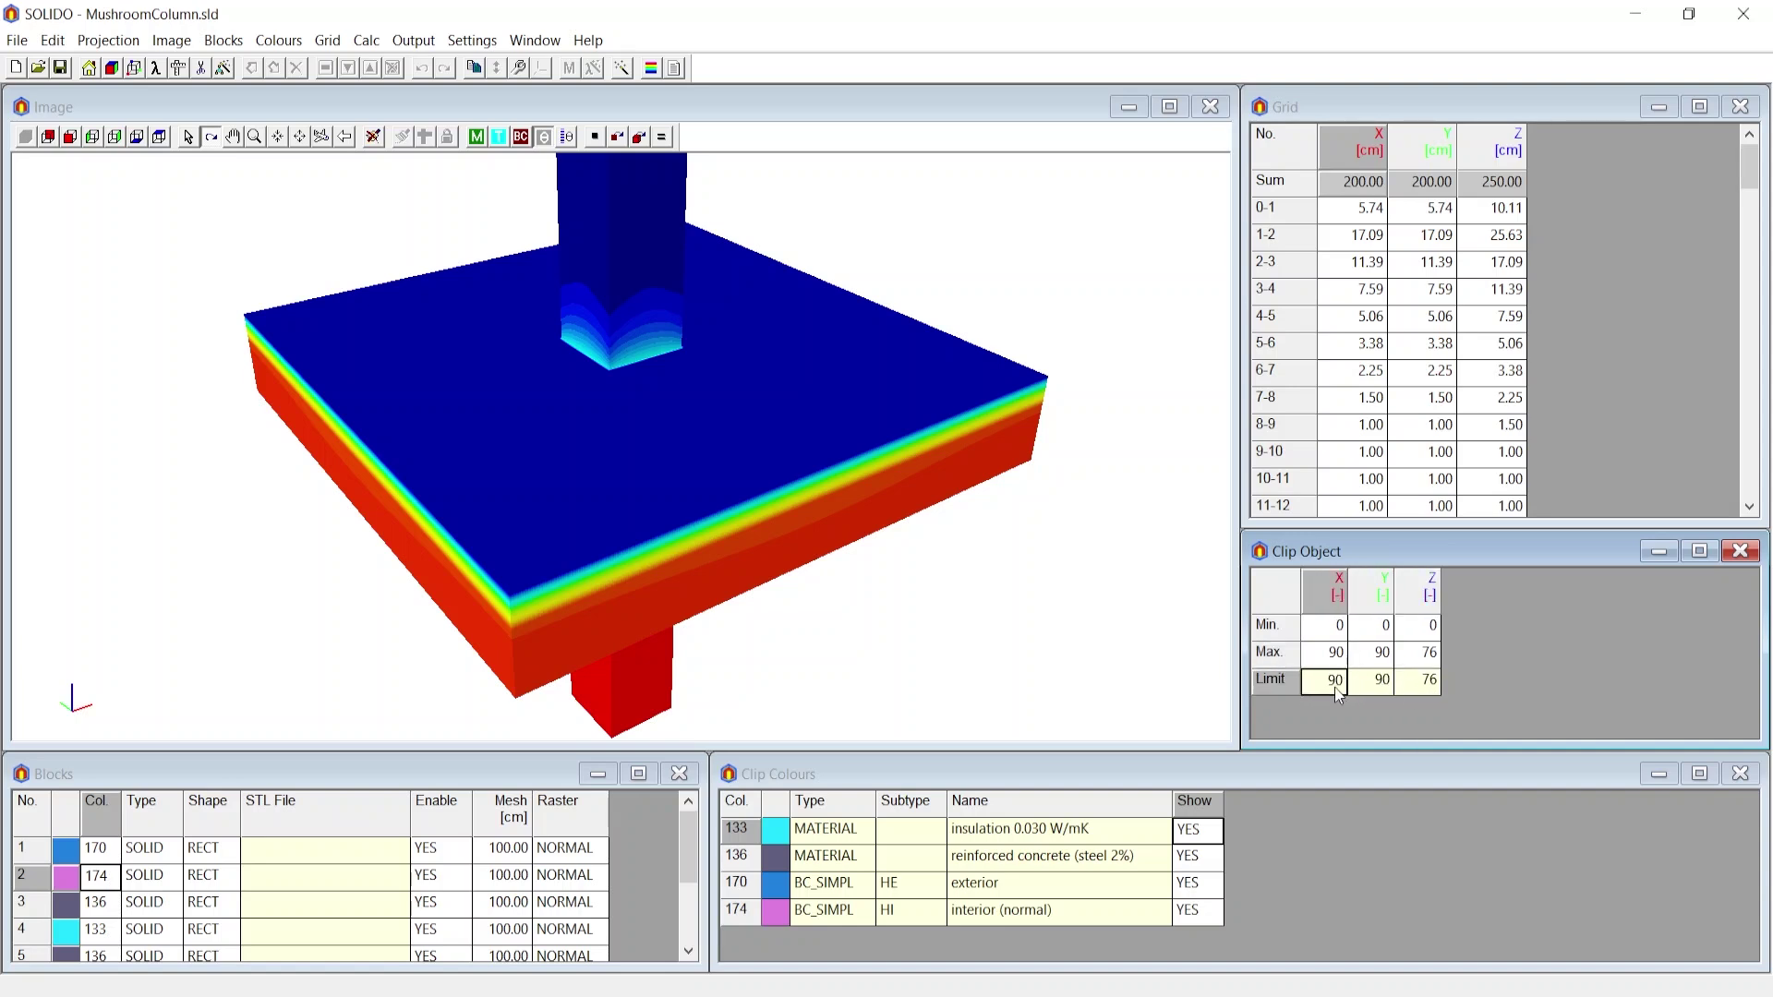
left_click(1373, 685)
left_click(1418, 691)
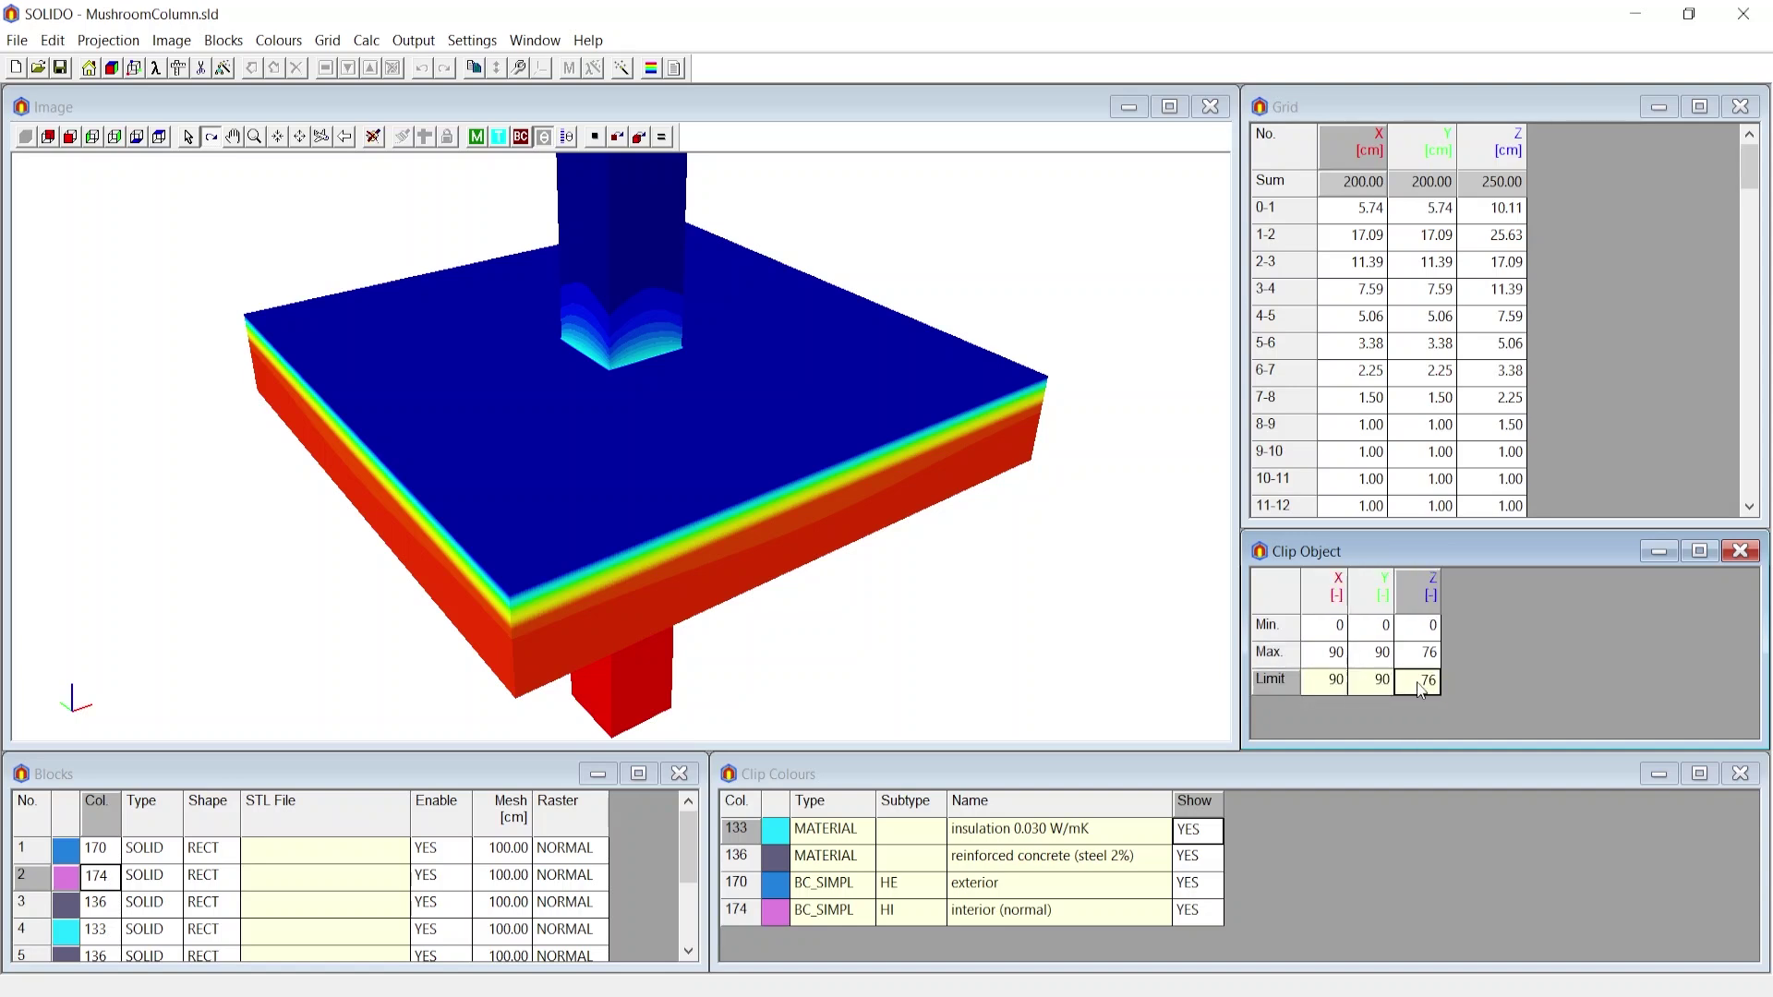
left_click(1379, 688)
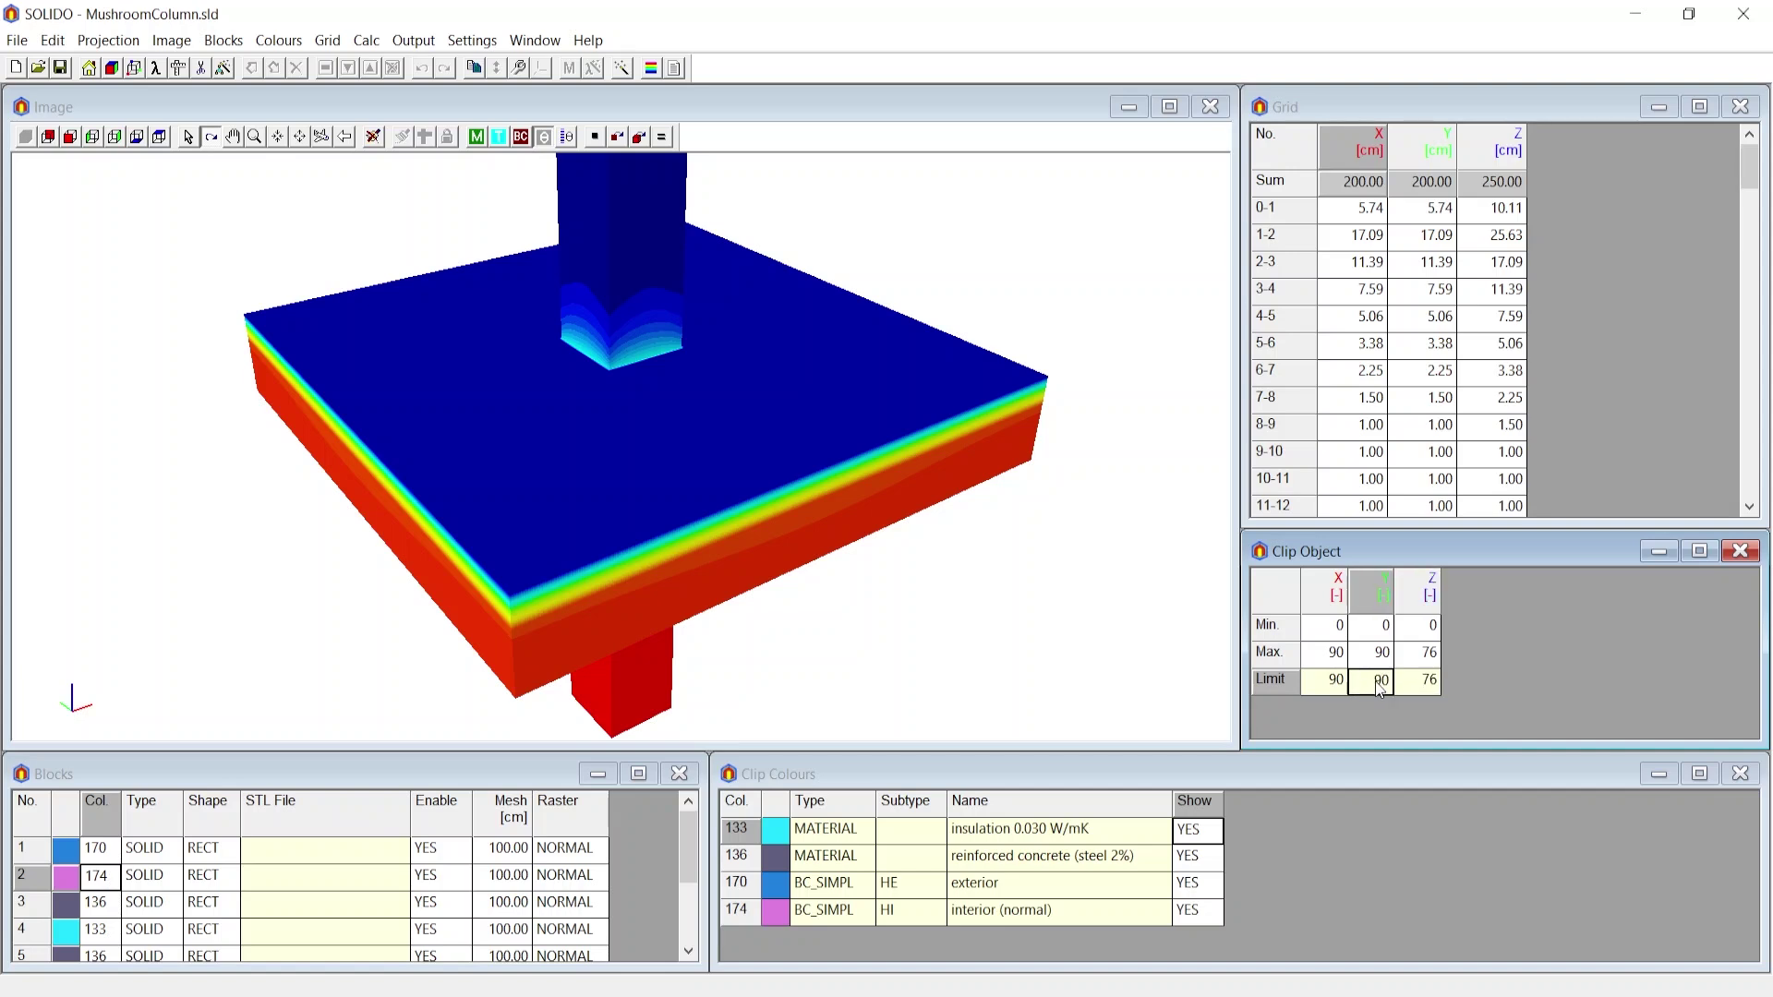
Clip the model at a Y maximum of 45 and examine the temperatures on the cut face through the column and its head.
left_click(1378, 662)
key("BackSpace")
key("BackSpace")
type("45")
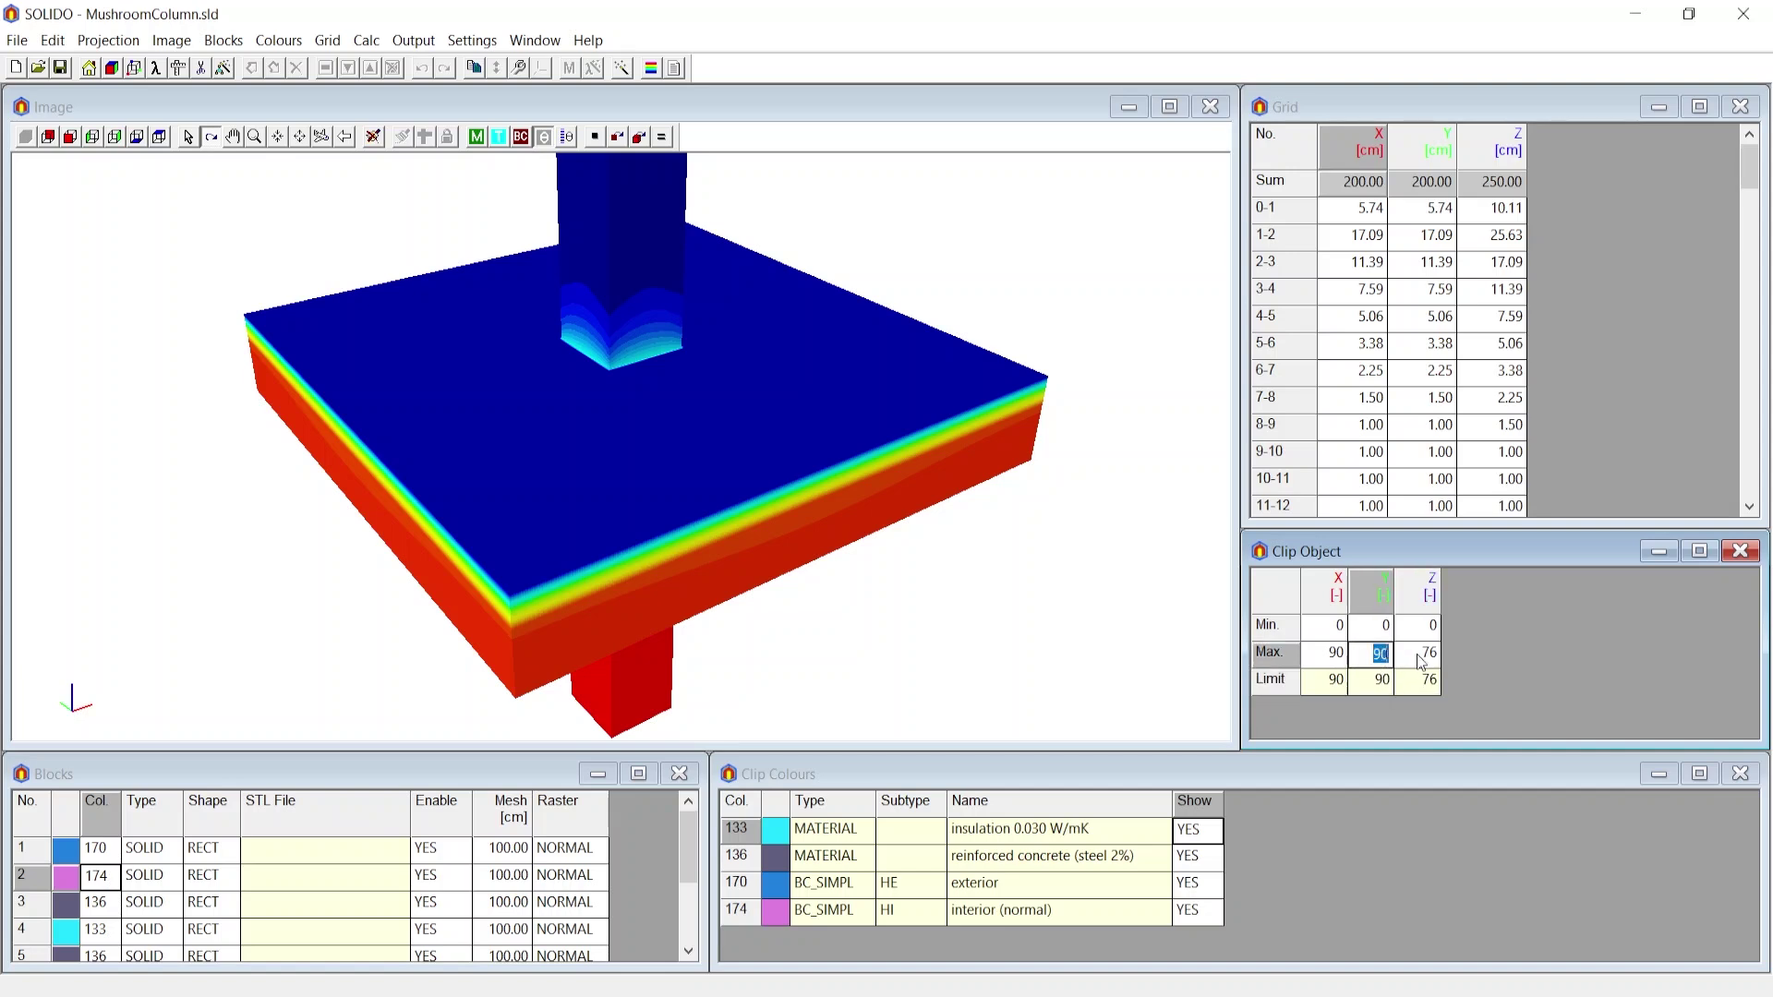
key("Return")
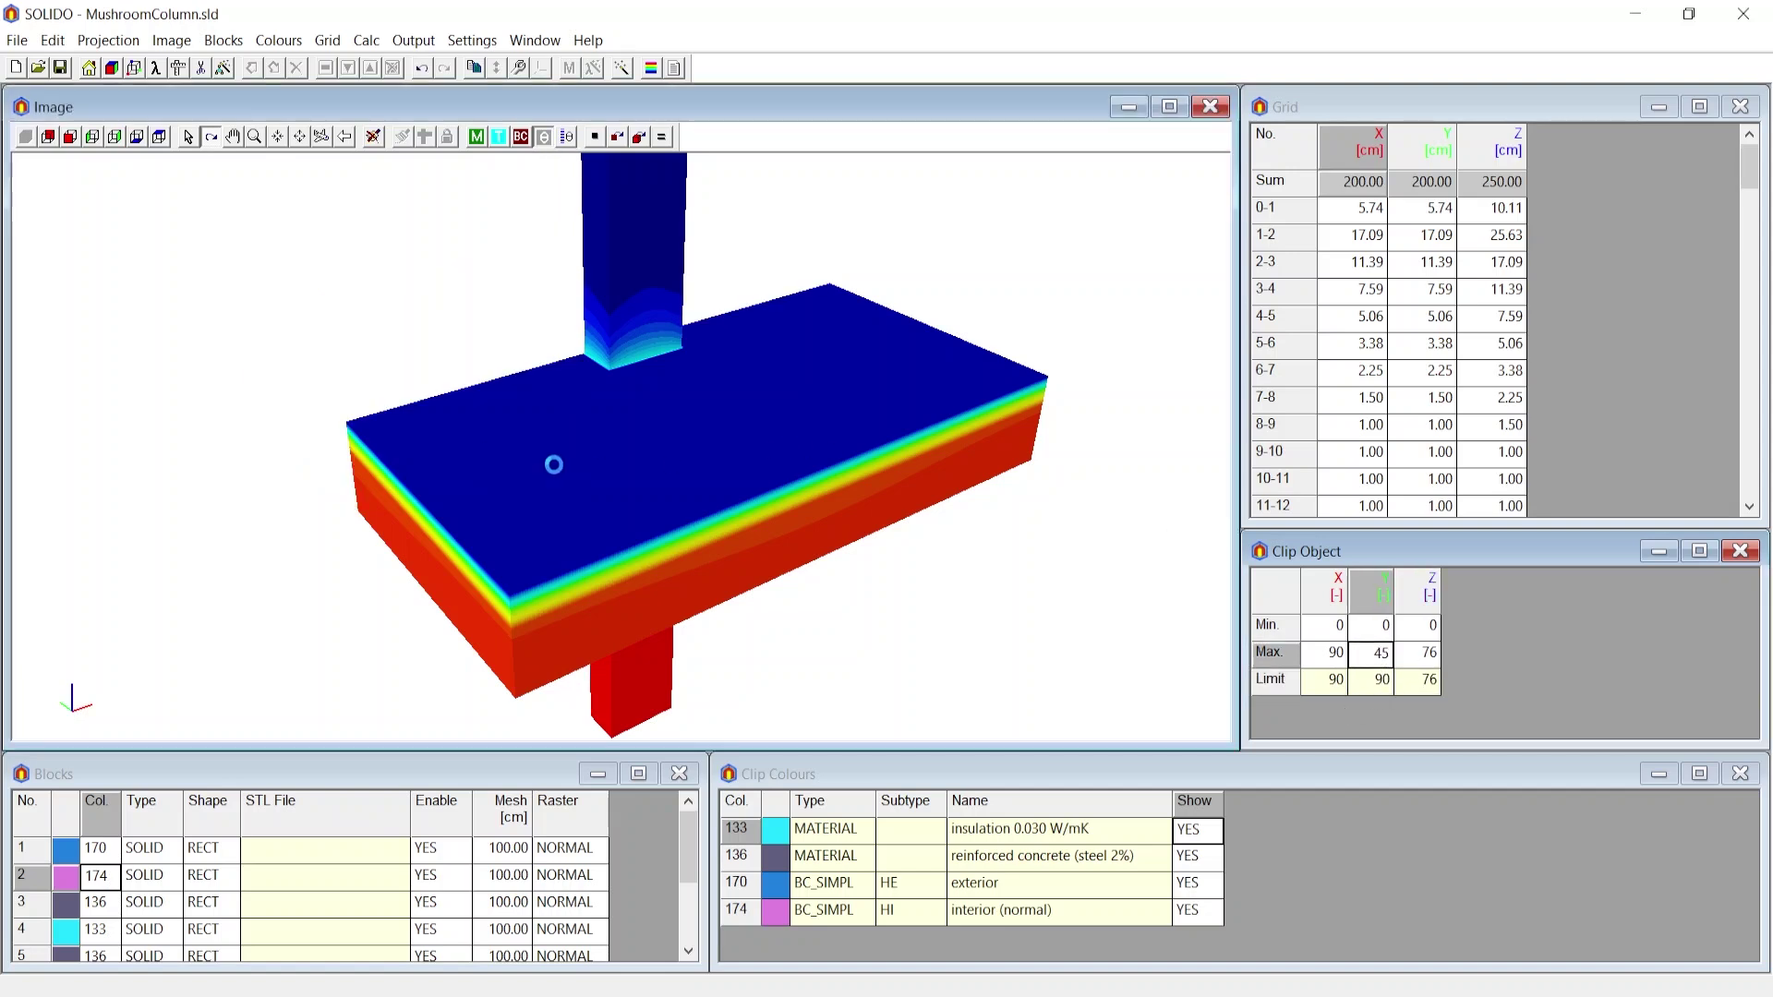
left_click_drag(554, 463, 454, 619)
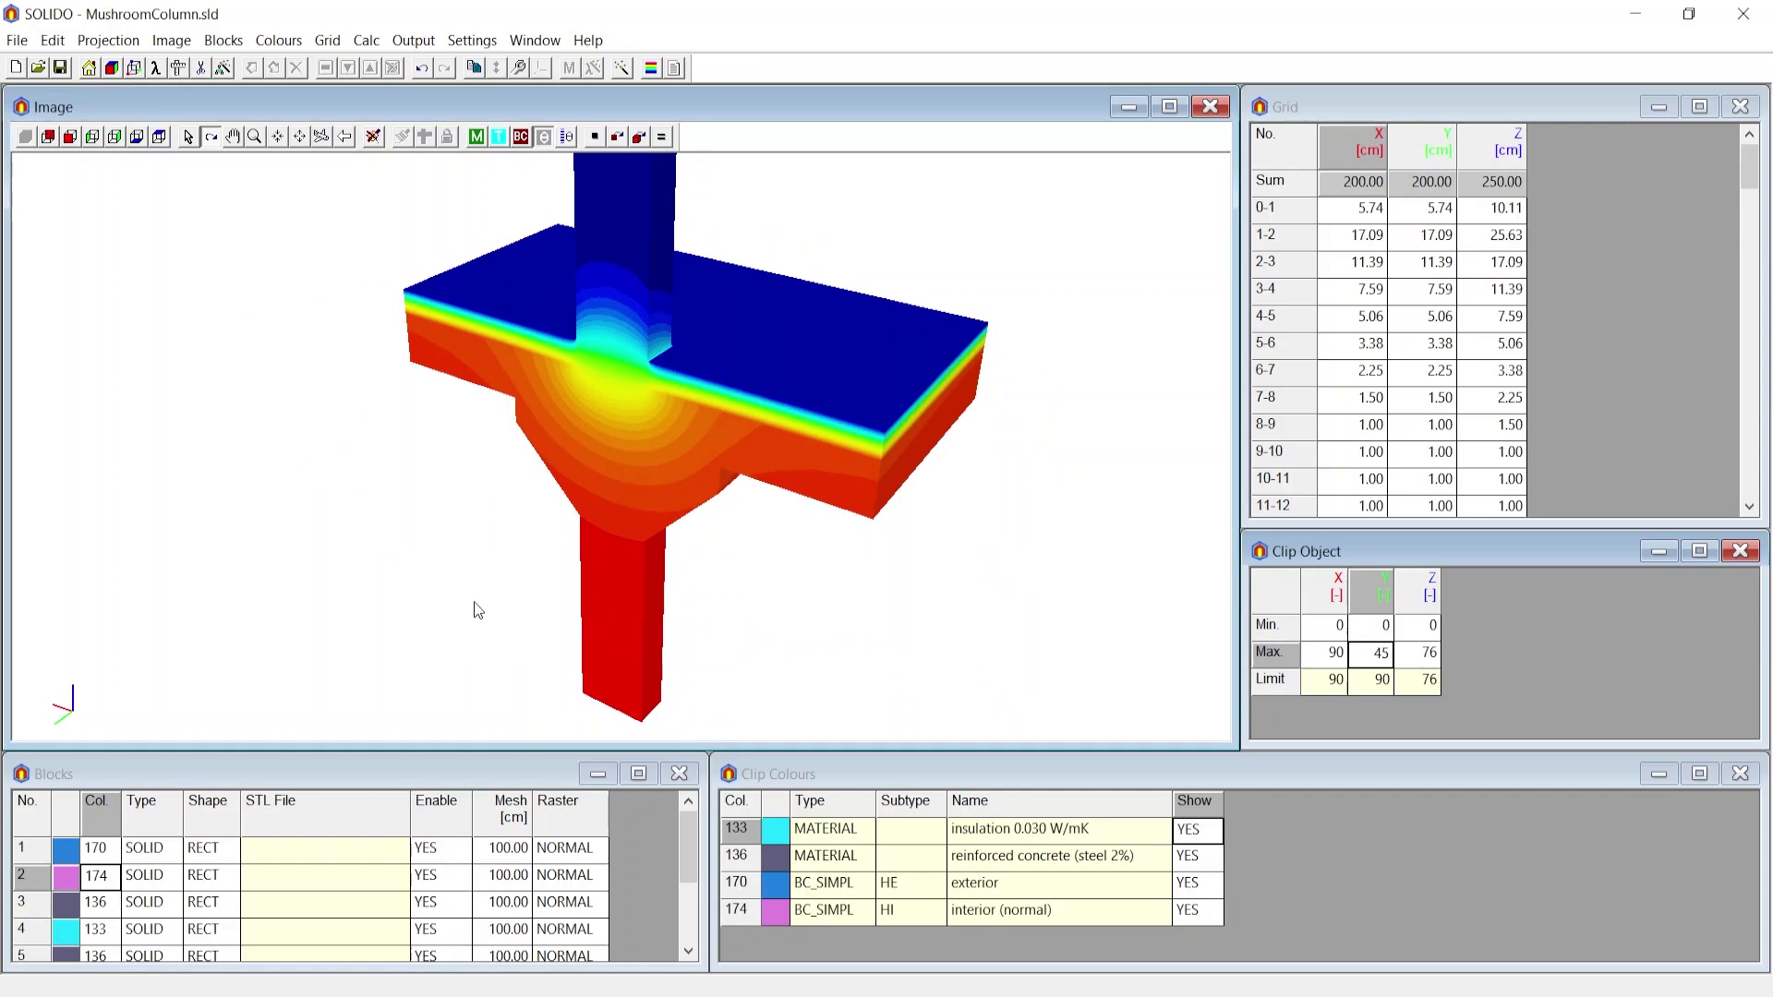
left_click_drag(589, 466, 590, 387)
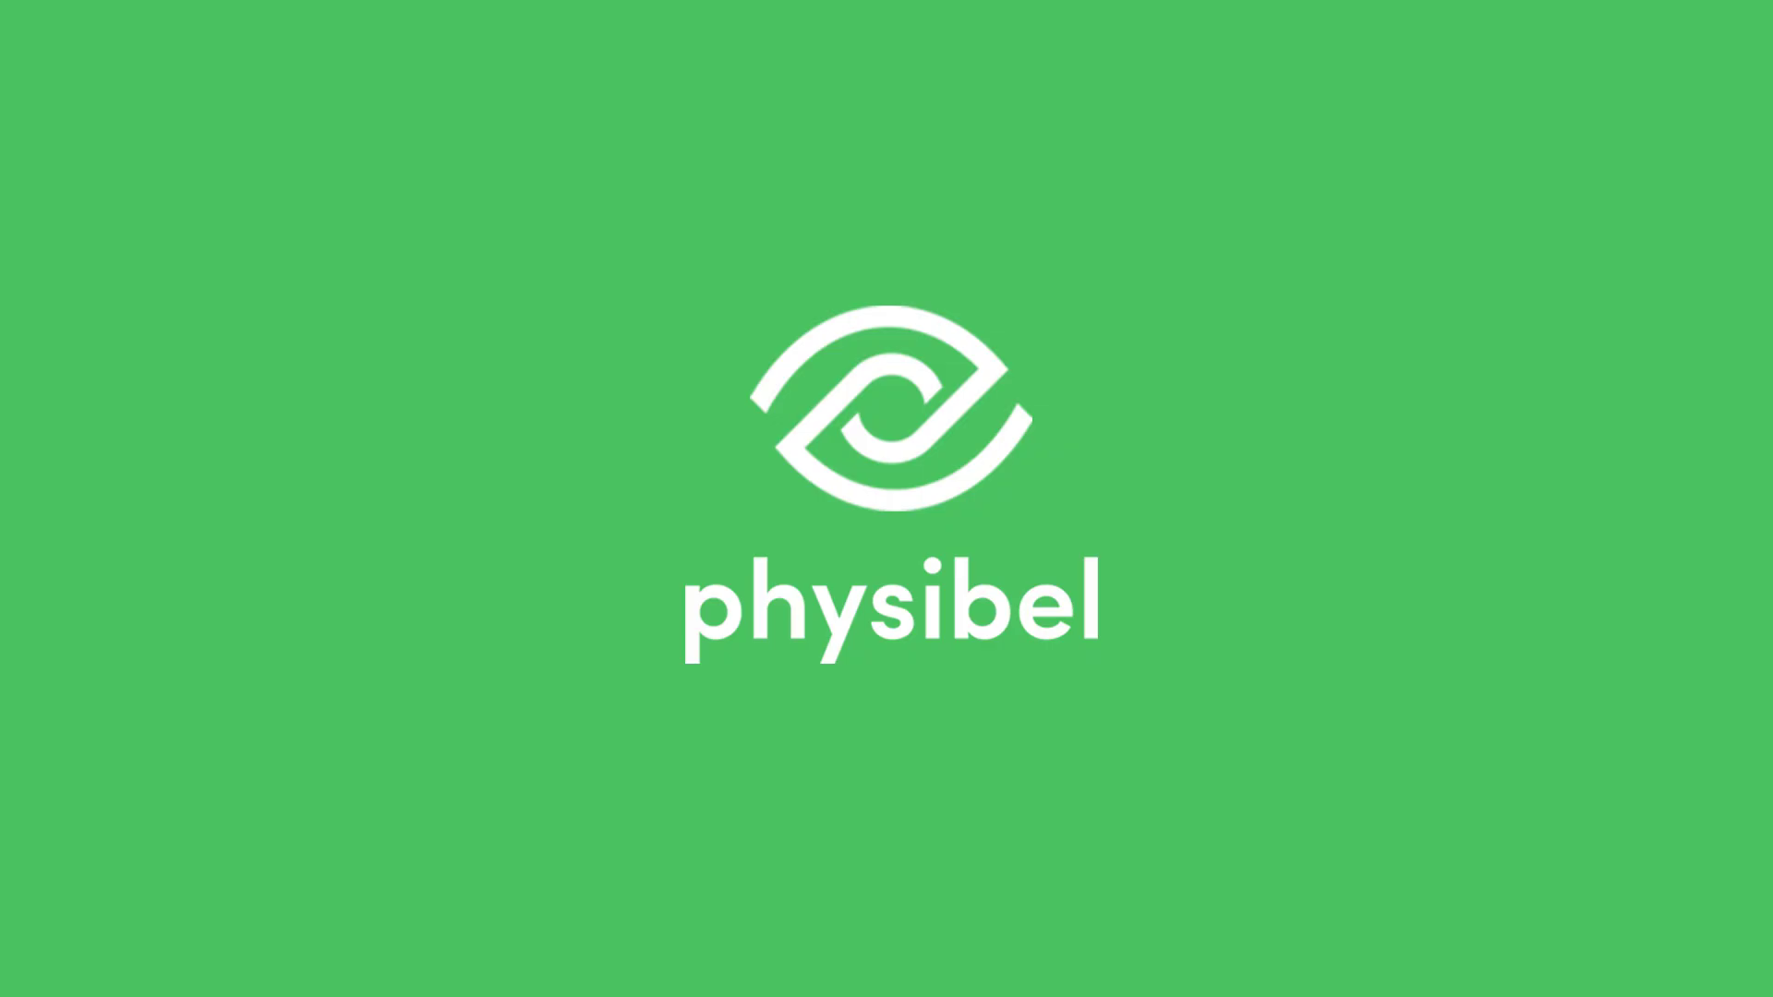